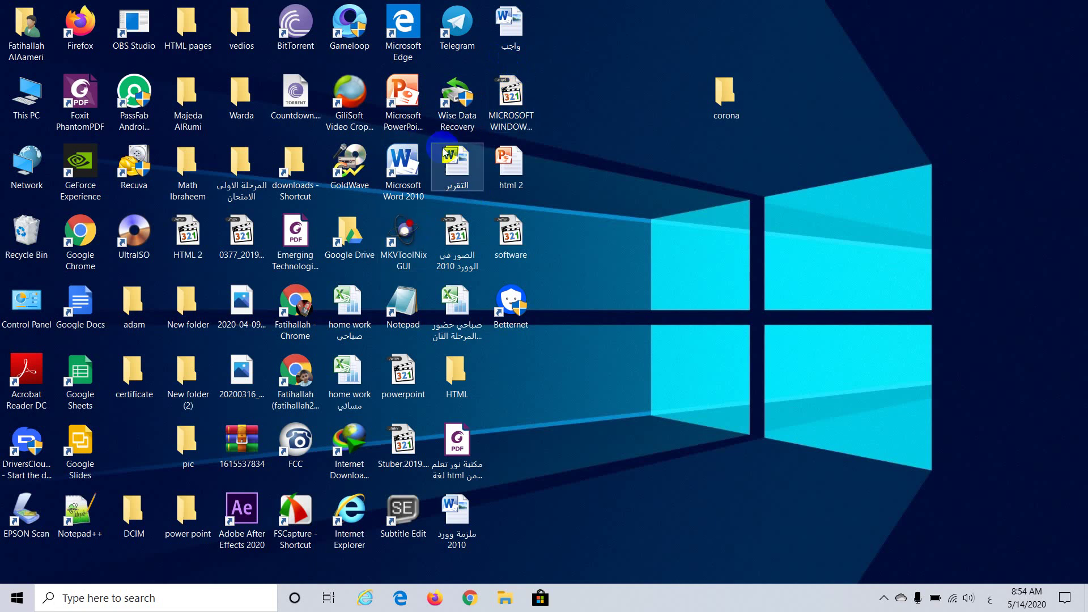
- Launch PowerPoint 2010 from its desktop shortcut
{"action": "double_click", "coordinate": [403, 96]}
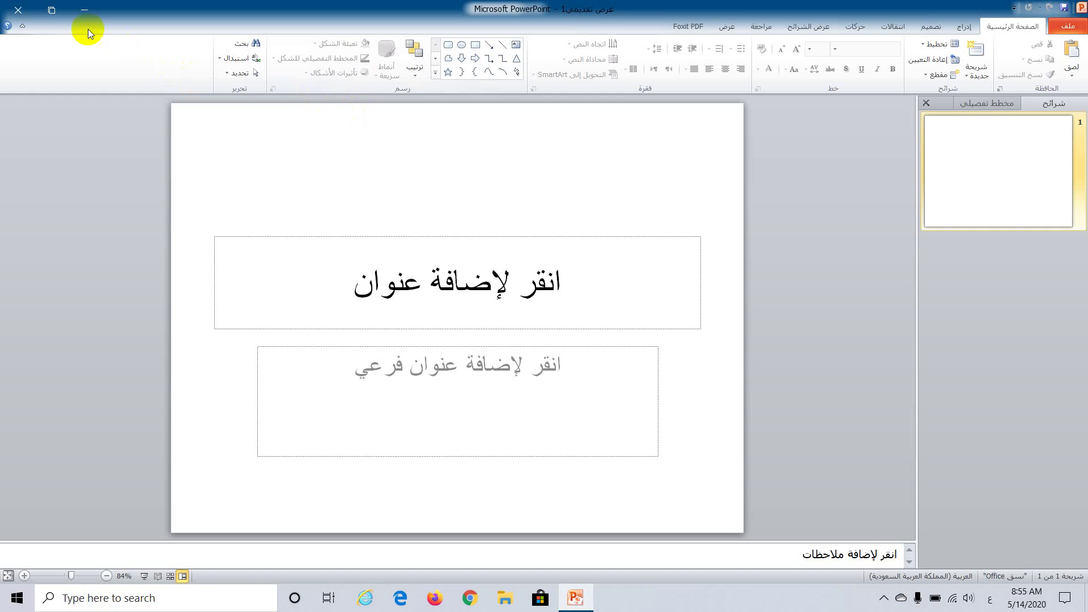
- Minimize PowerPoint to reveal the desktop and nudge the corona folder icon left
{"action": "left_click", "coordinate": [51, 11]}
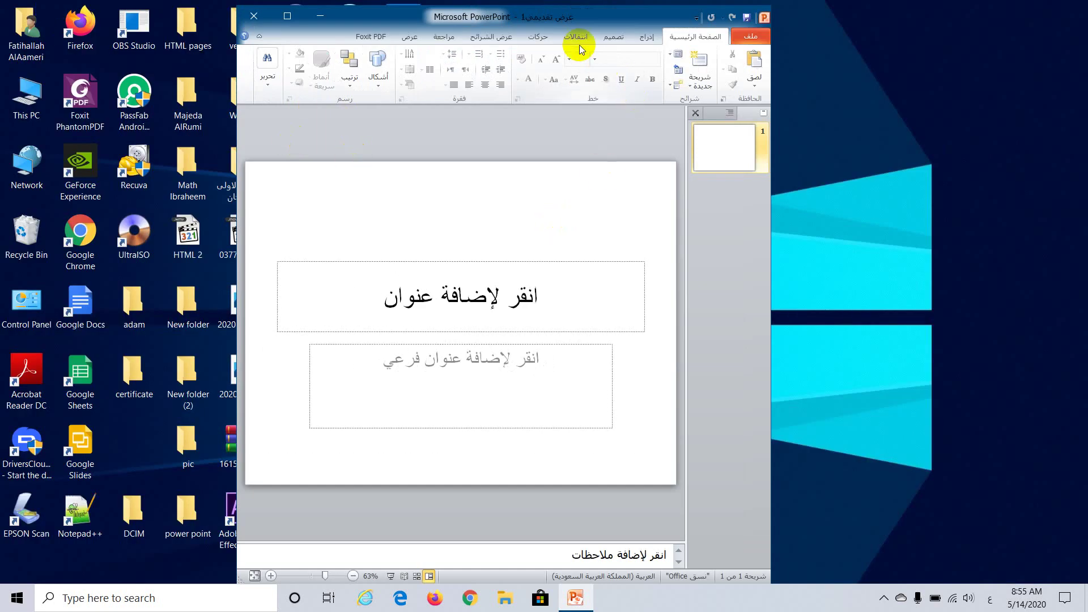
{"action": "left_click", "coordinate": [287, 16]}
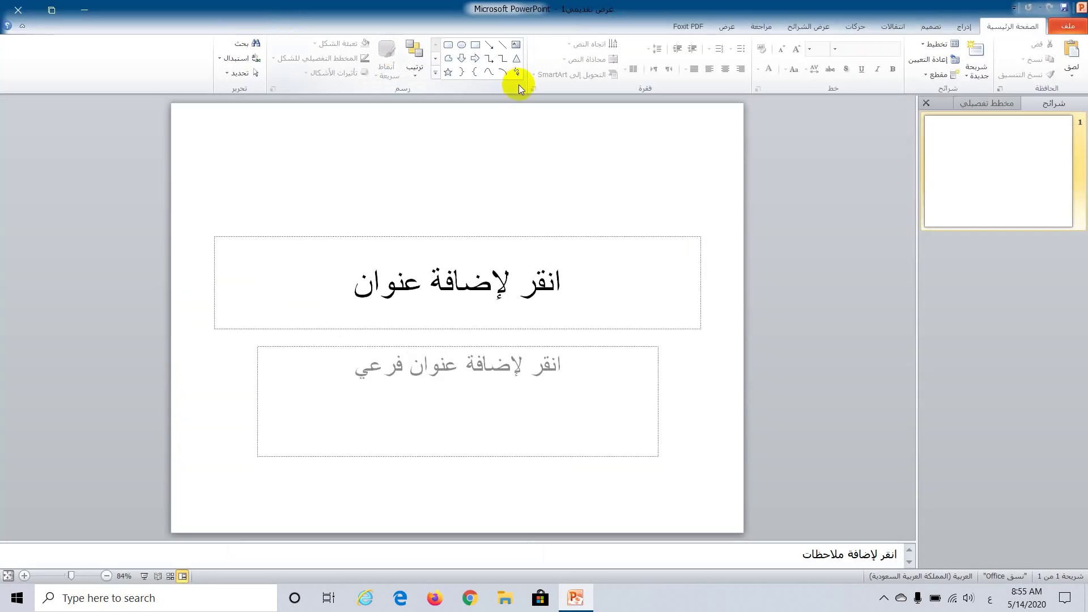
{"action": "left_click", "coordinate": [87, 10]}
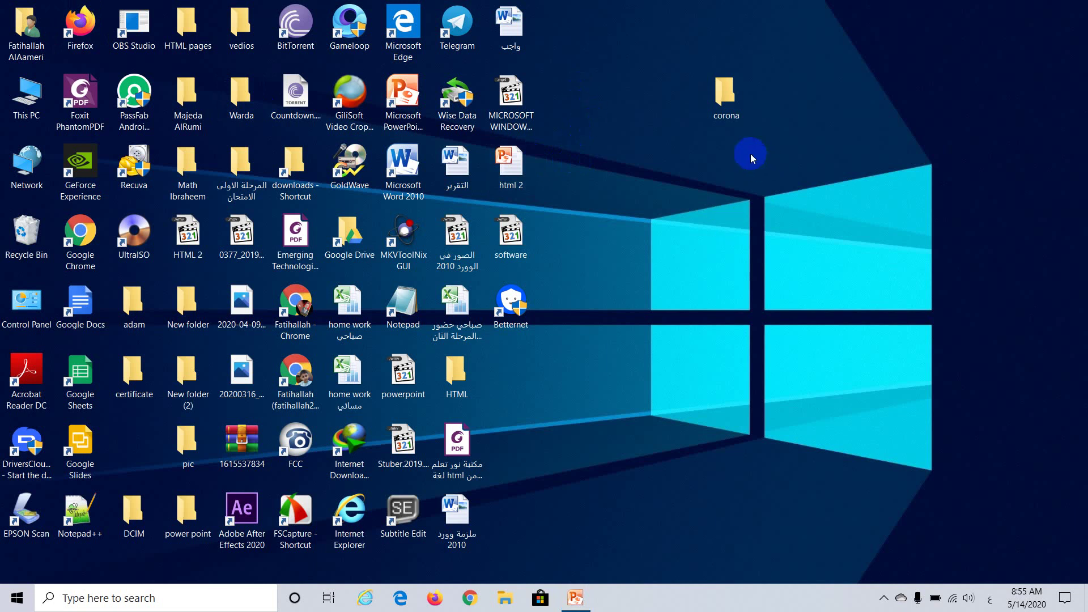
{"action": "mouse_move", "coordinate": [726, 93]}
{"action": "left_mouse_down"}
{"action": "mouse_move", "coordinate": [621, 107]}
{"action": "mouse_move", "coordinate": [727, 105]}
{"action": "left_mouse_up"}
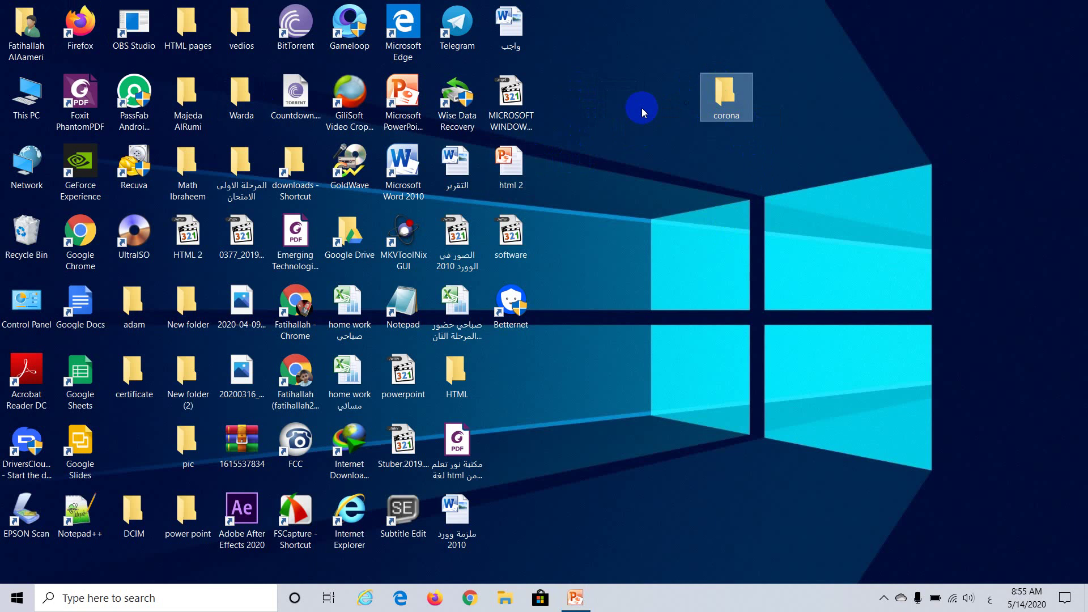
- Look over the corona folder's Word file, pic3, pic 2 and pic 1, then return to PowerPoint
{"action": "double_click", "coordinate": [728, 116]}
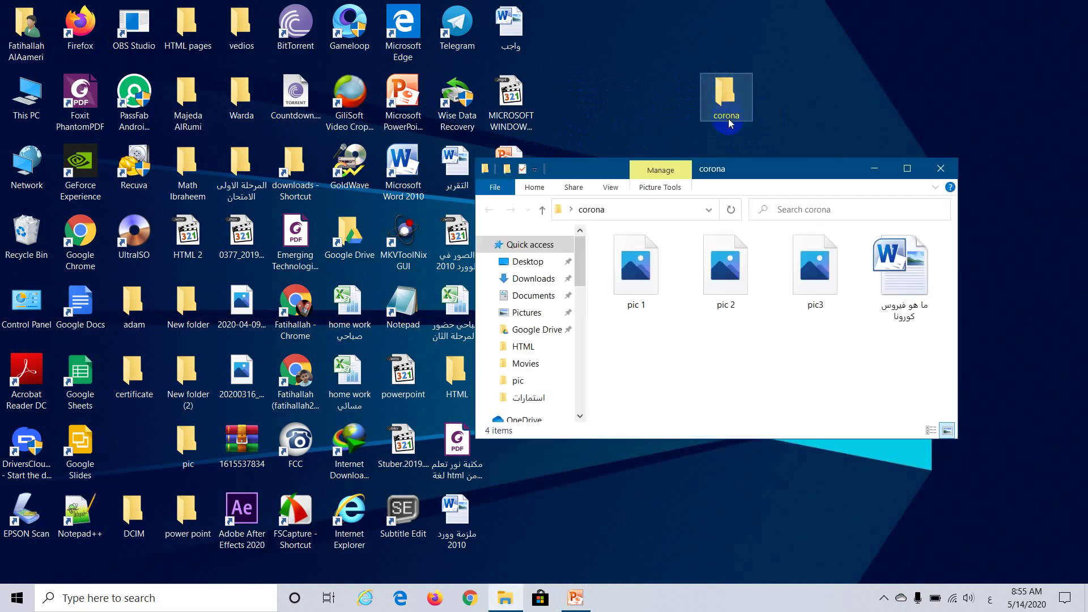
{"action": "left_click_drag", "start_coordinate": [759, 170], "coordinate": [823, 149]}
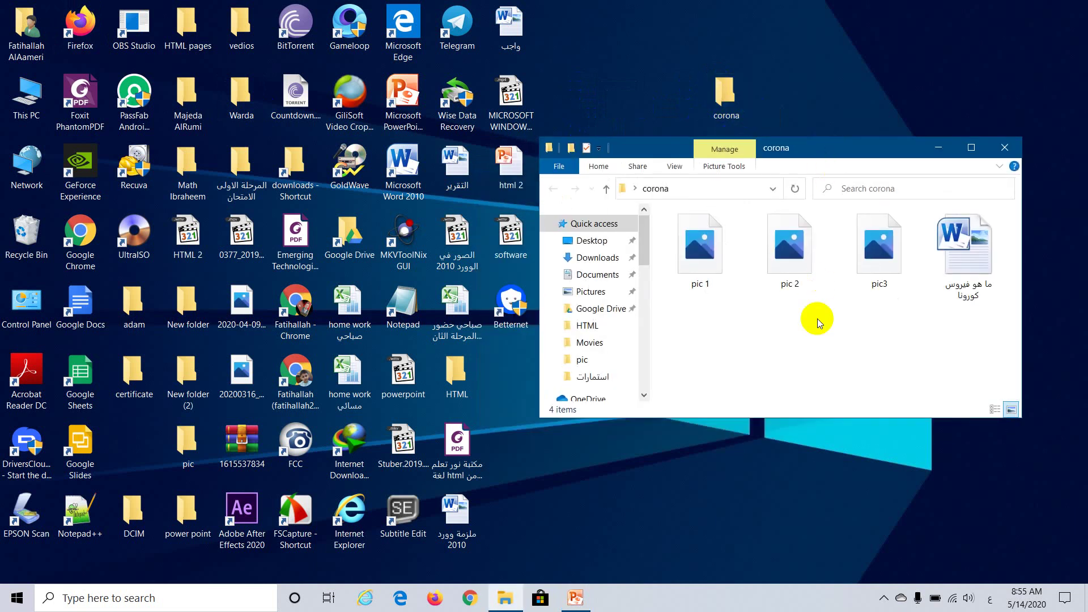
{"action": "left_click", "coordinate": [953, 263]}
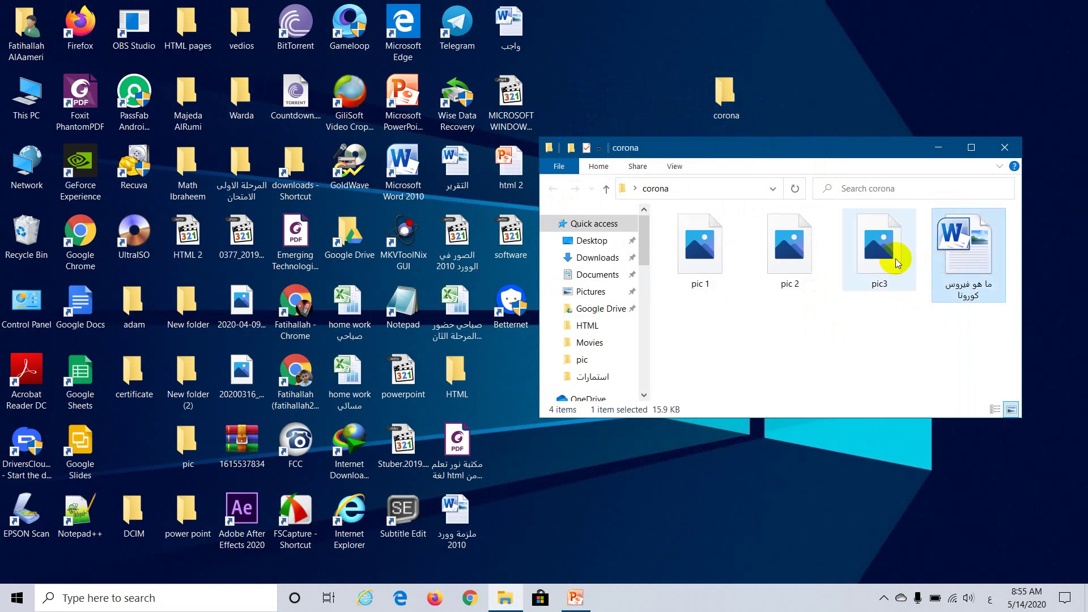
{"action": "left_click", "coordinate": [878, 265]}
{"action": "left_click", "coordinate": [802, 255]}
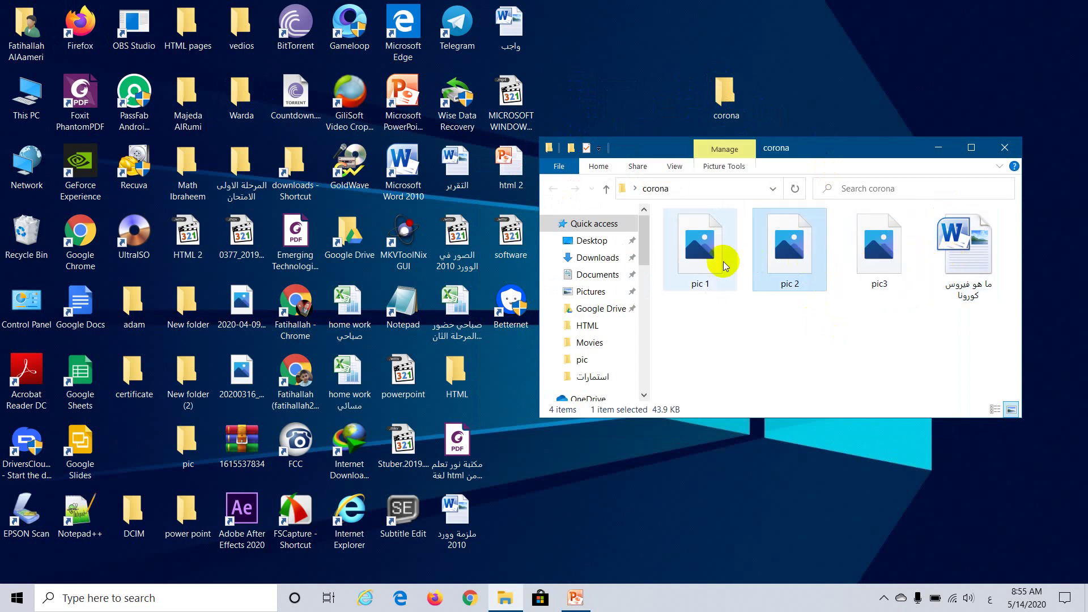
{"action": "left_click", "coordinate": [720, 257]}
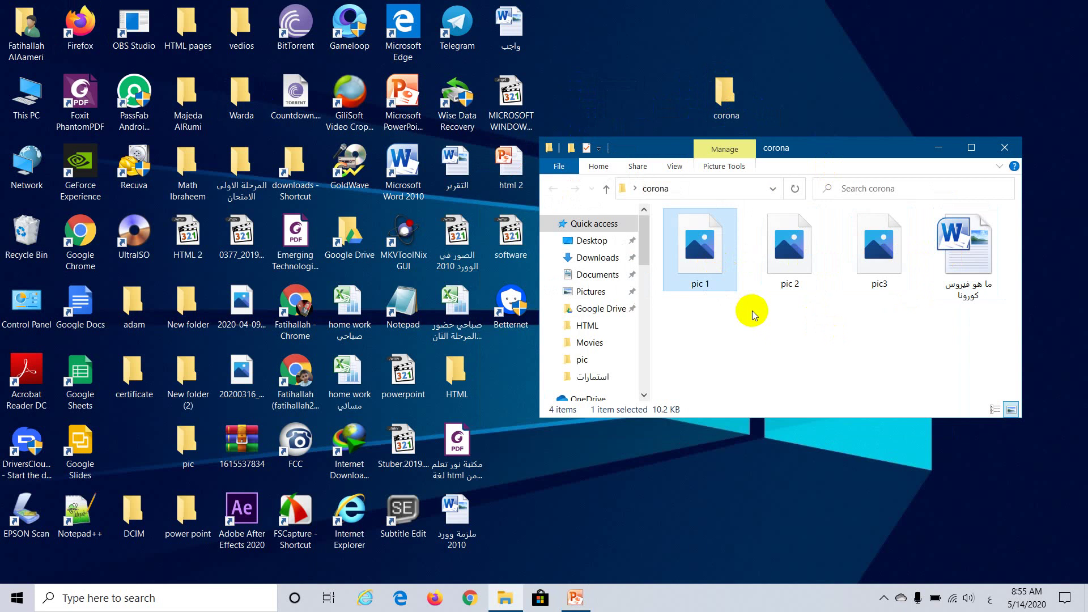
{"action": "left_click", "coordinate": [827, 338]}
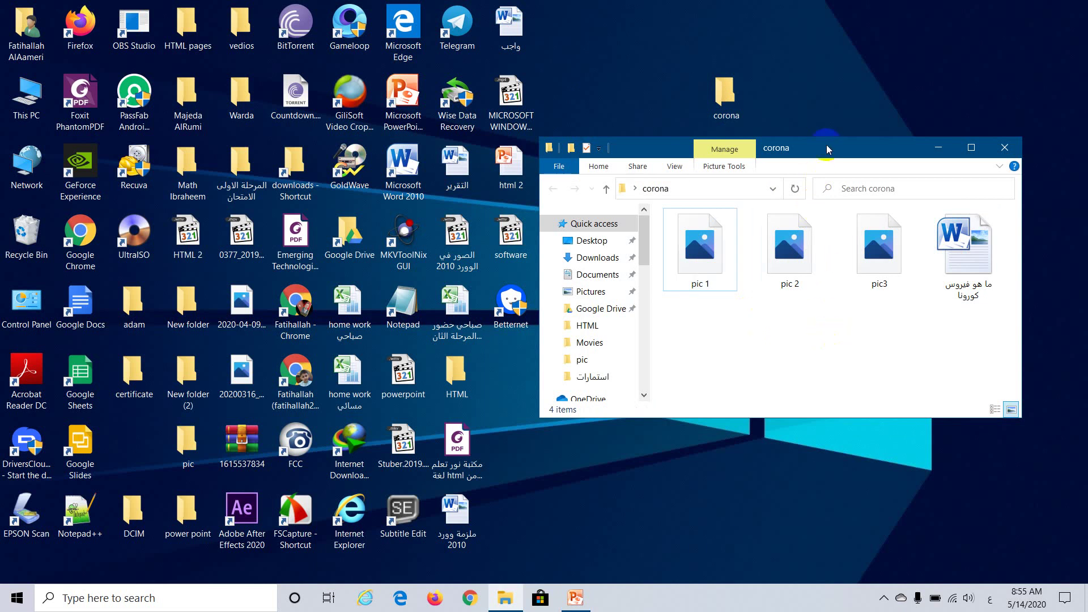
{"action": "left_click_drag", "start_coordinate": [824, 146], "coordinate": [856, 134]}
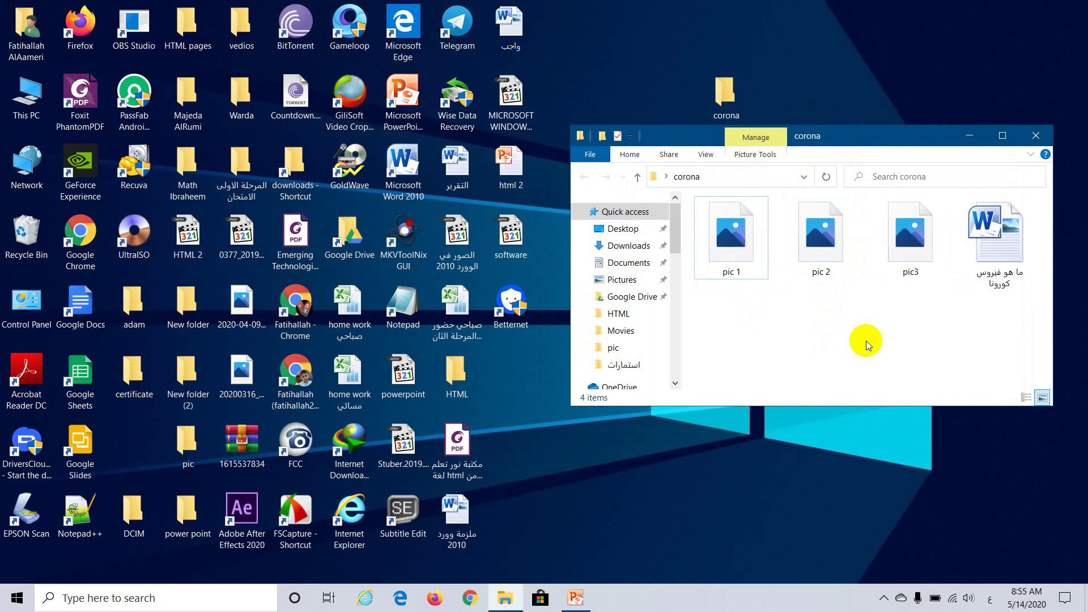
{"action": "left_click", "coordinate": [576, 599]}
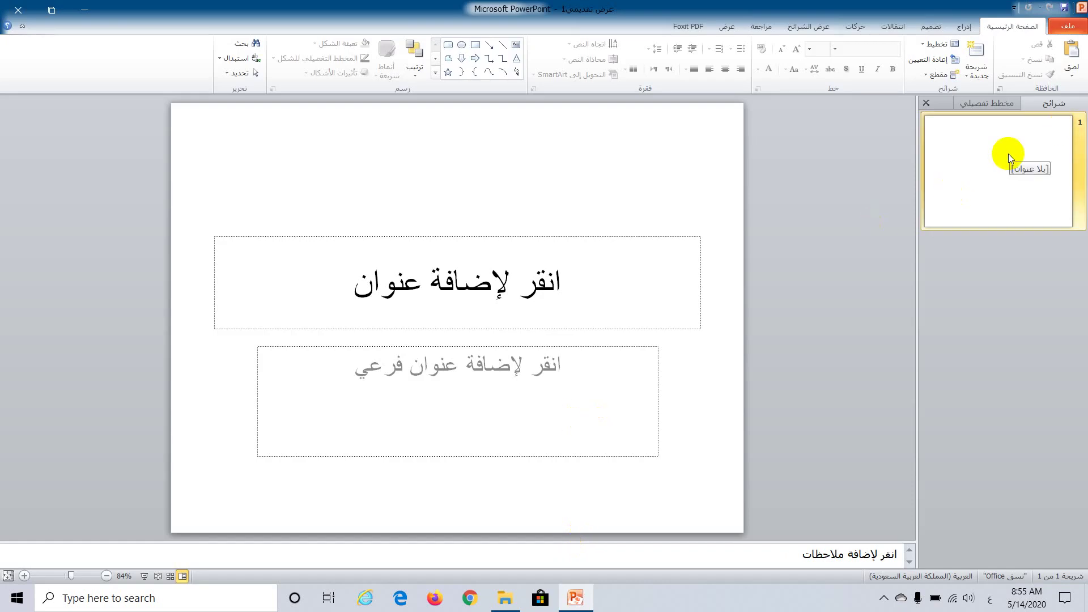
- Add four title-and-content slides after the title slide, then reselect slide 1
{"action": "left_click", "coordinate": [975, 54]}
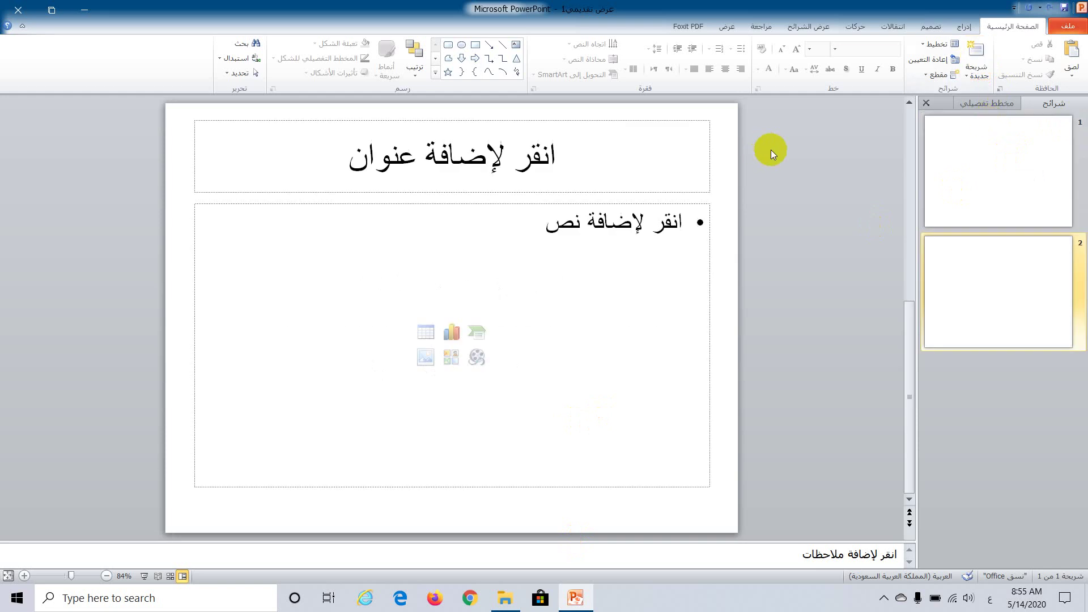
{"action": "key", "text": "Return"}
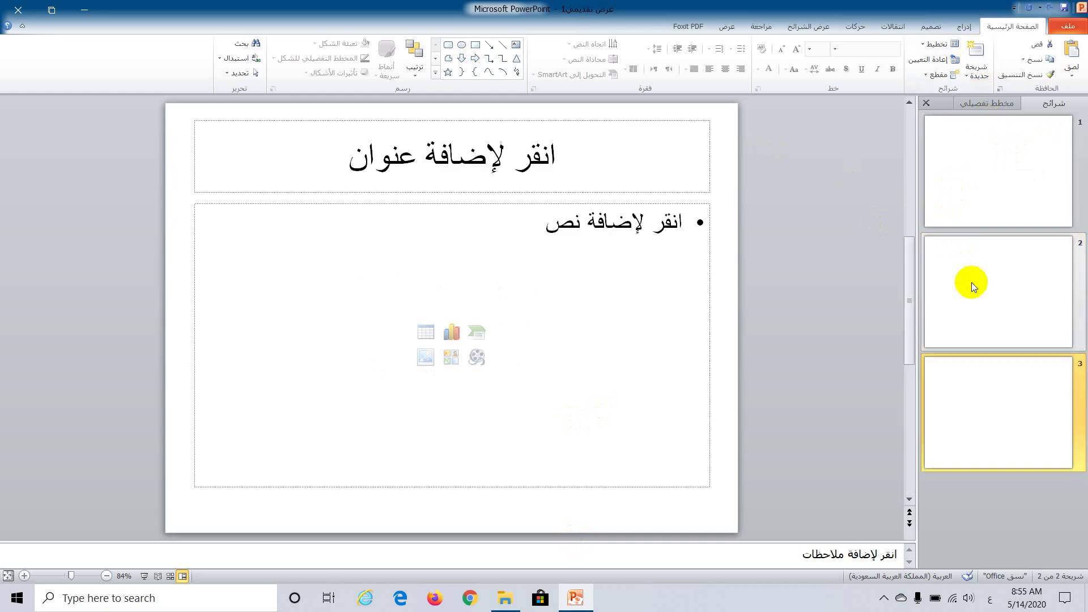
{"action": "key", "text": "Return"}
{"action": "key", "text": "Return"}
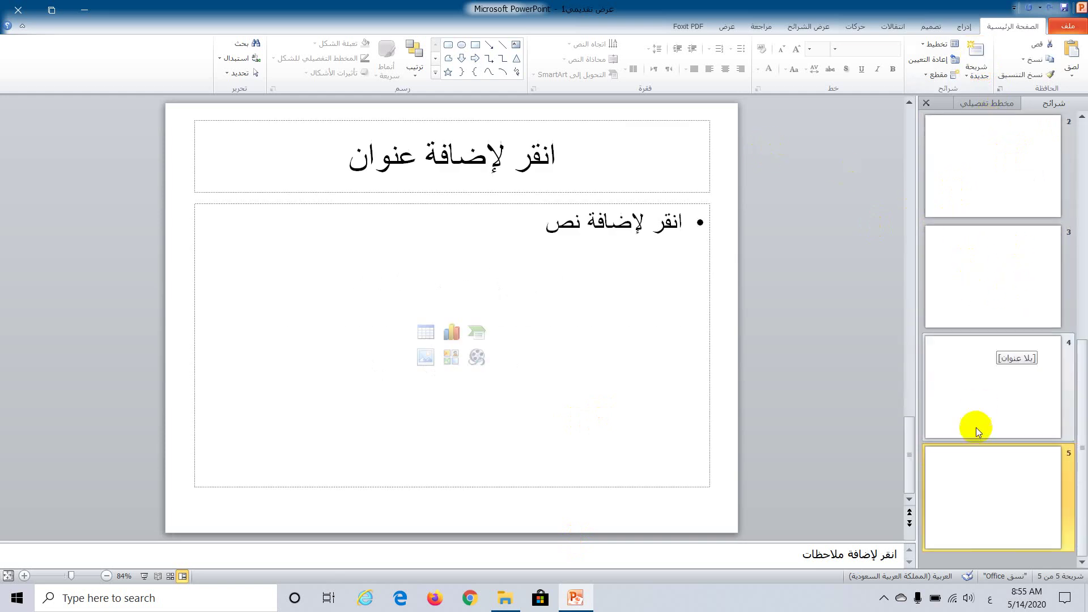
{"action": "scroll", "coordinate": [973, 431], "scroll_direction": "up", "scroll_amount": 2}
{"action": "left_click", "coordinate": [1011, 165]}
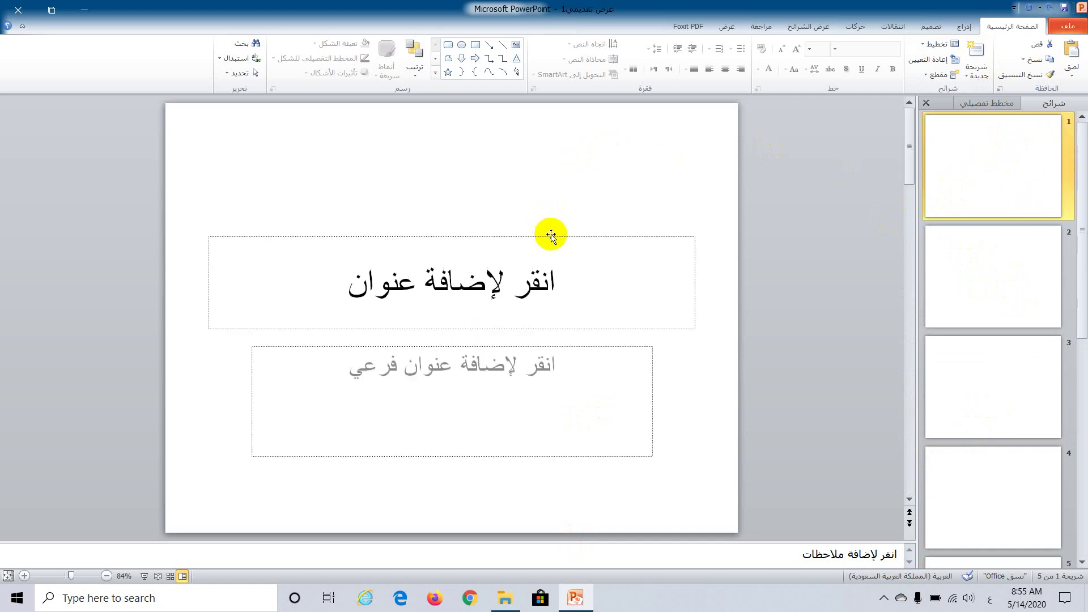
- Drag the title box to the top of slide 1 and the subtitle box toward the middle
{"action": "left_click_drag", "start_coordinate": [552, 229], "coordinate": [549, 129]}
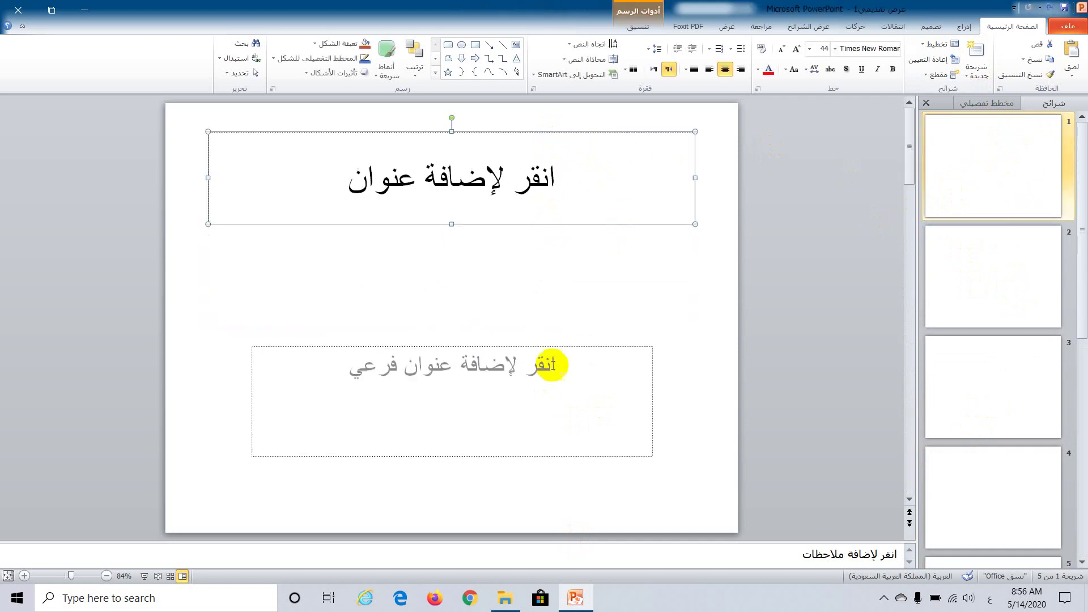
{"action": "left_click_drag", "start_coordinate": [563, 347], "coordinate": [562, 296]}
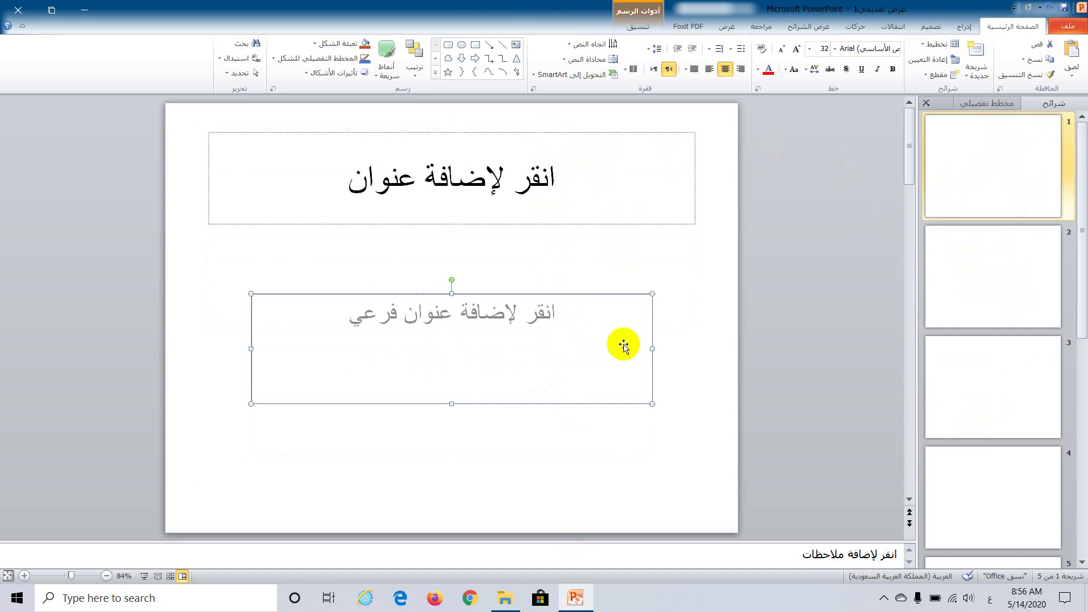
{"action": "left_click", "coordinate": [693, 263]}
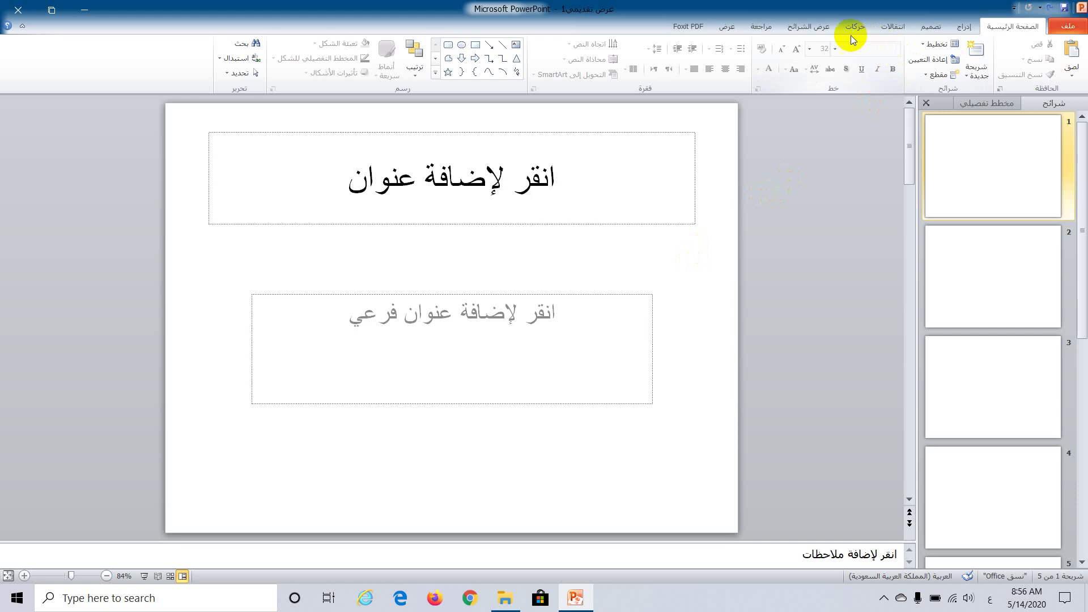
- Try the NewsPrint and pushpin themes, then settle on the dark brown 'شبكة' theme
{"action": "left_click", "coordinate": [924, 28]}
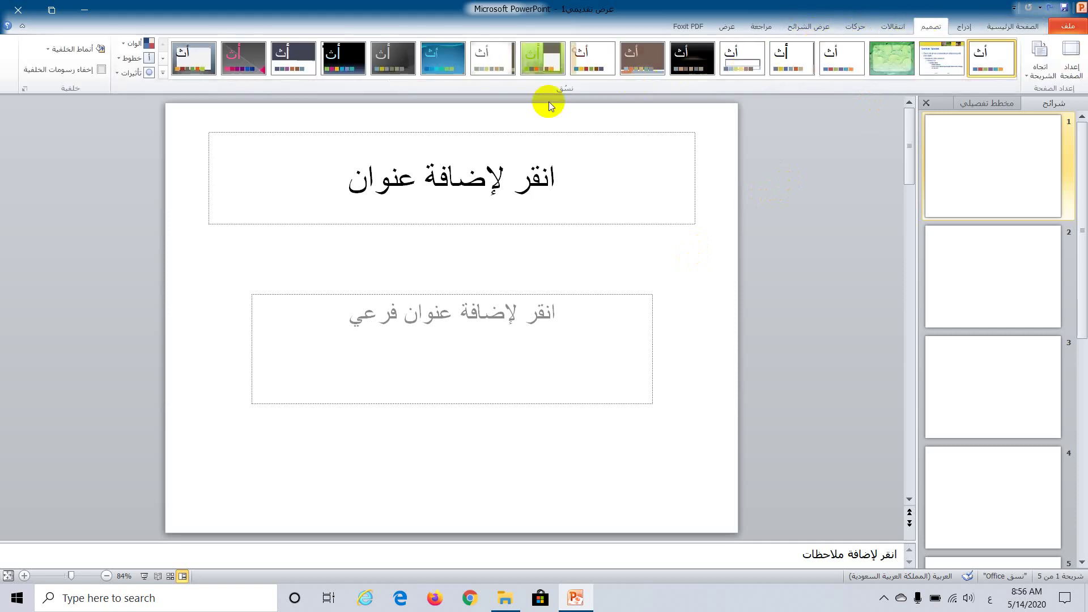
{"action": "left_click", "coordinate": [163, 58]}
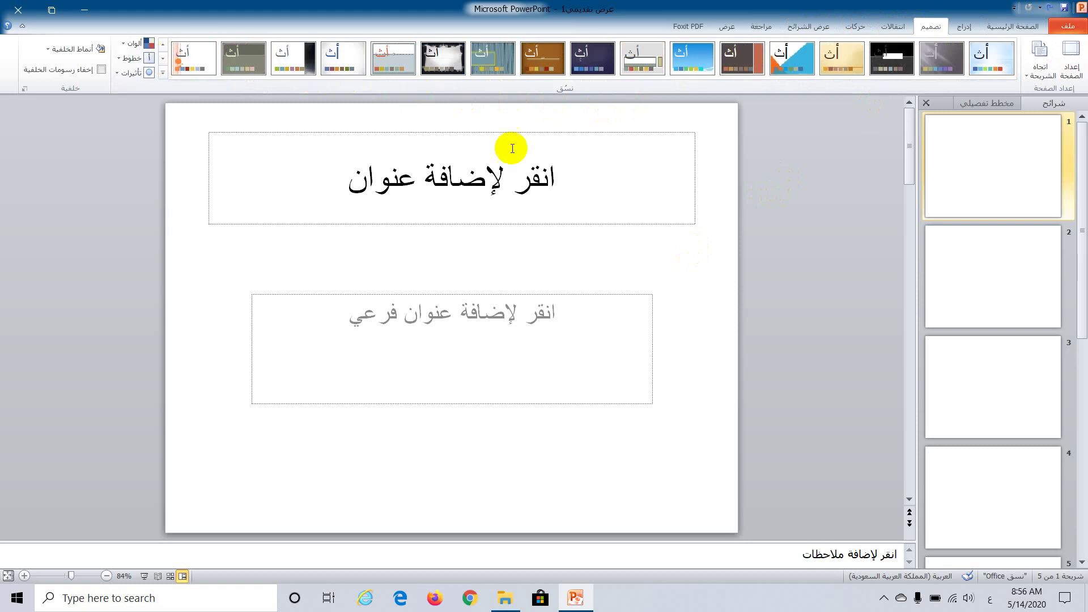
{"action": "left_click", "coordinate": [743, 70]}
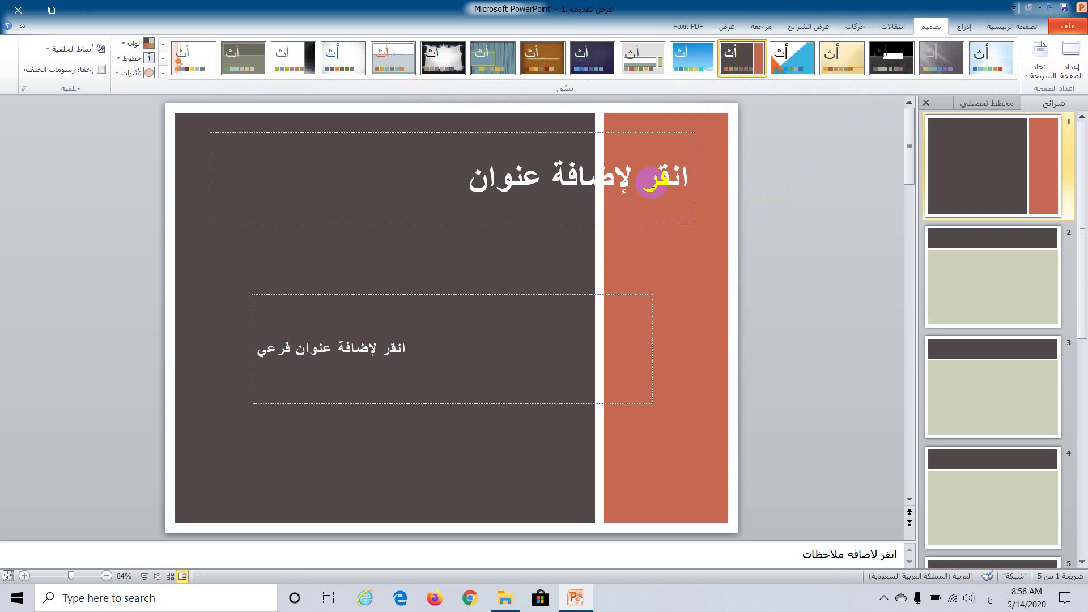
{"action": "left_click", "coordinate": [163, 58]}
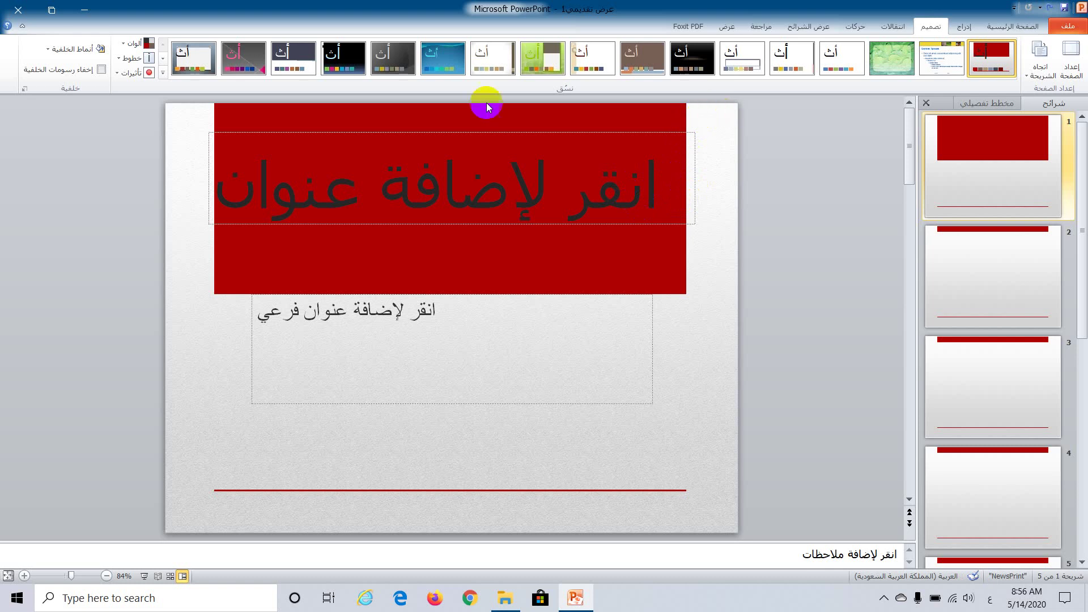
{"action": "left_click", "coordinate": [199, 62]}
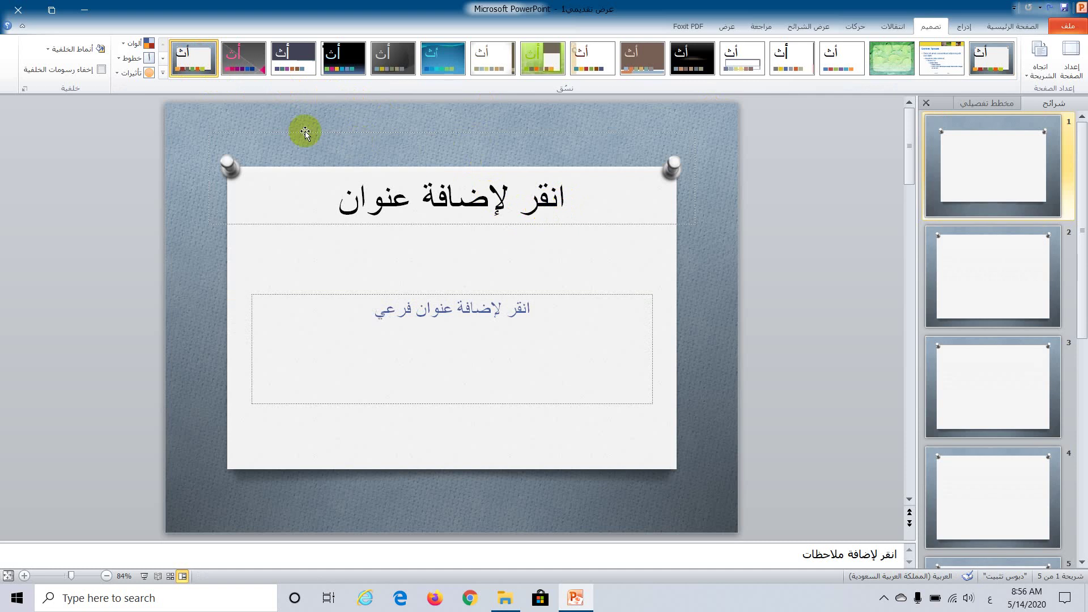
{"action": "left_click", "coordinate": [164, 60]}
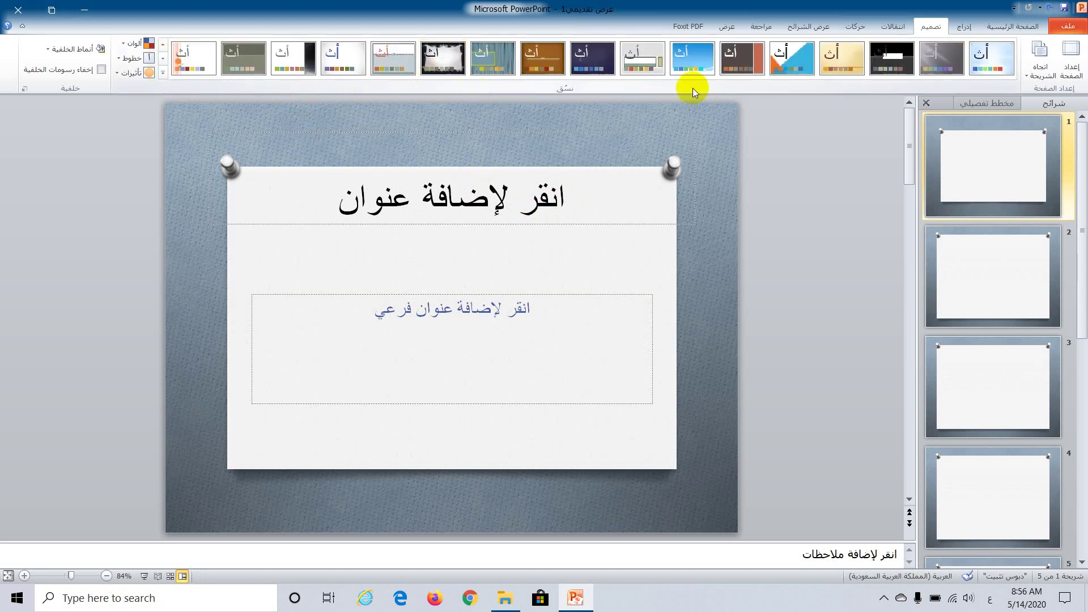
{"action": "left_click", "coordinate": [739, 59]}
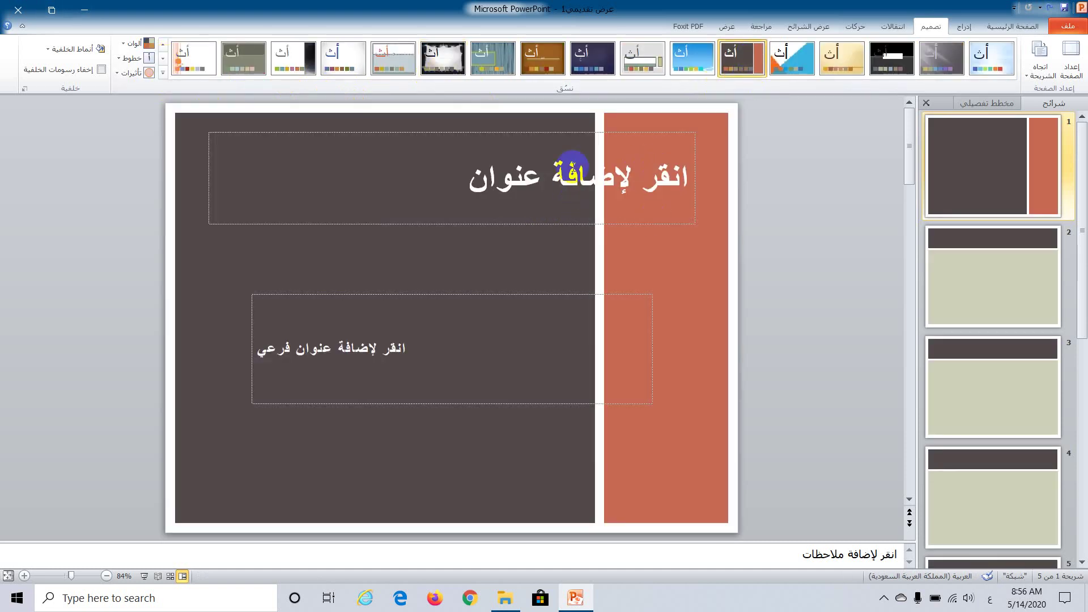
{"action": "left_click", "coordinate": [521, 174]}
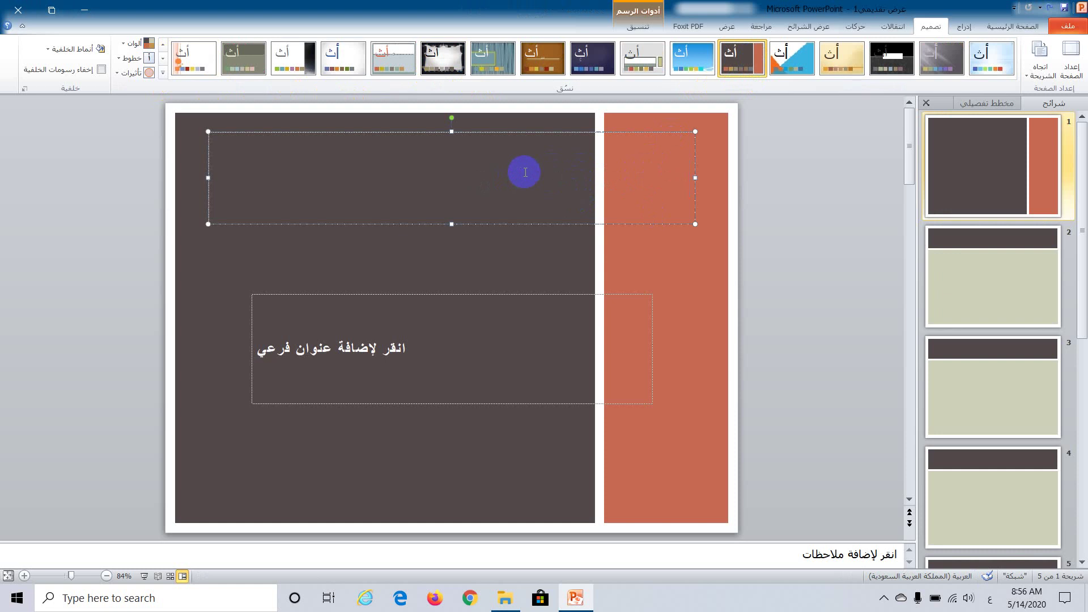
- Enter the title 'وباء كورونا' and the subtitle 'اعداد طلاب كلية العلوم'
{"action": "type", "text": "وبا"}
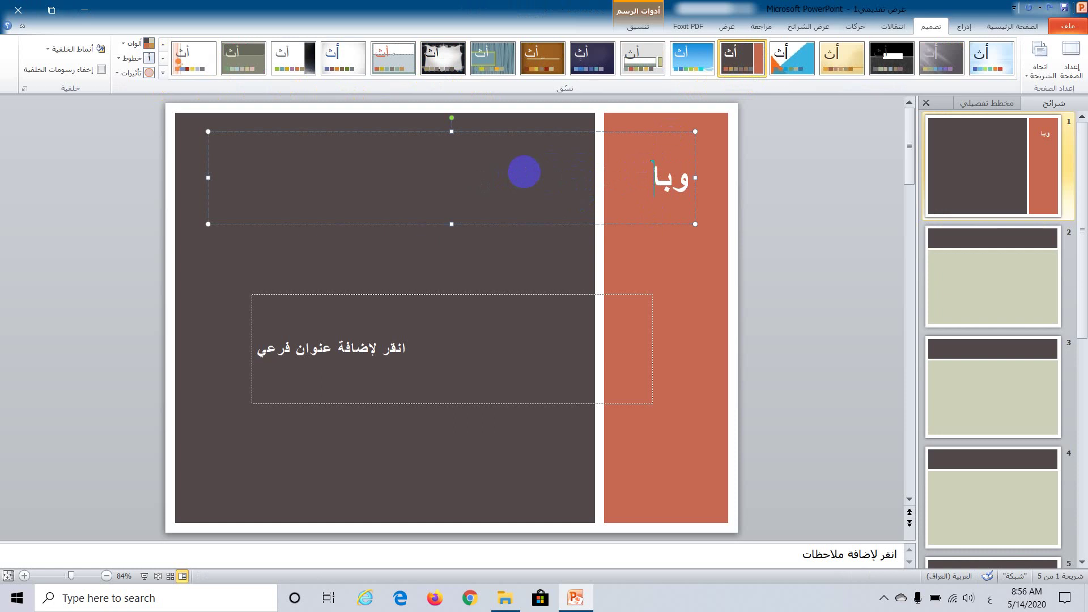
{"action": "type", "text": "ء"}
{"action": "type", "text": " كورون"}
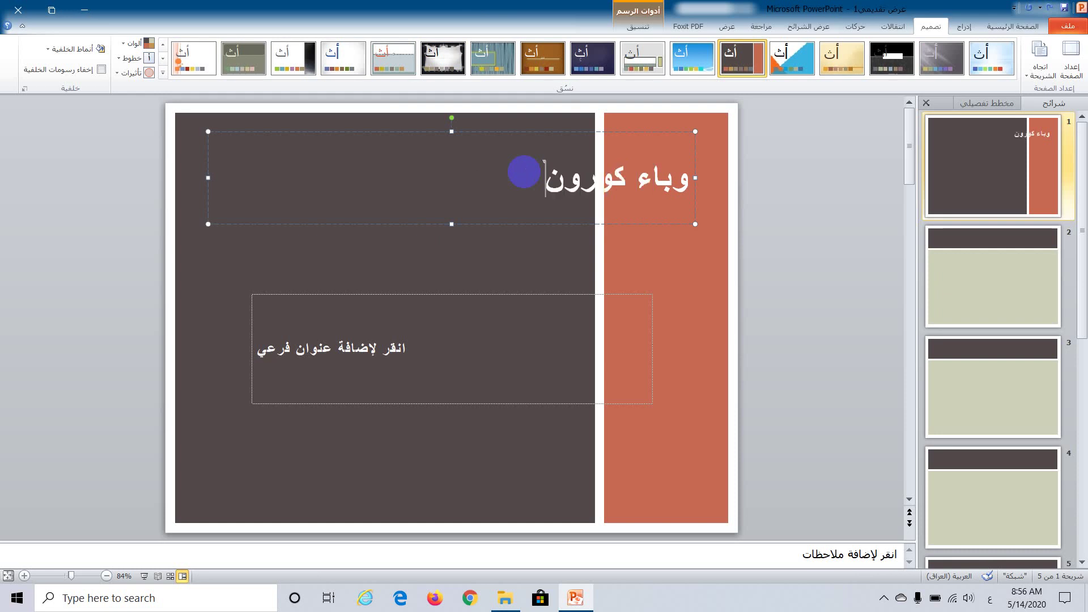
{"action": "type", "text": "ا"}
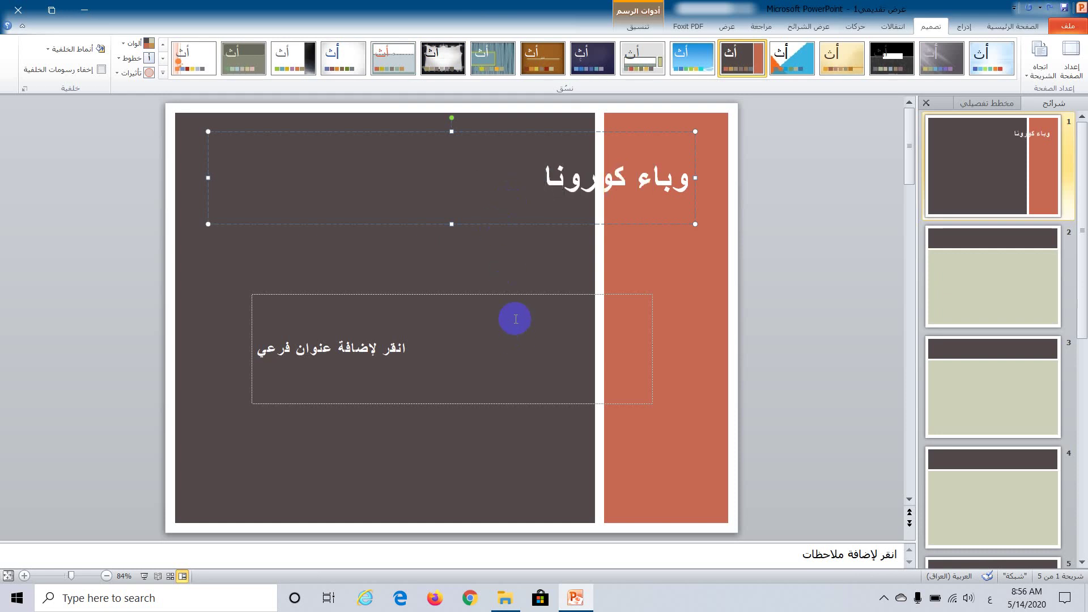
{"action": "left_click", "coordinate": [513, 317]}
{"action": "type", "text": "ا"}
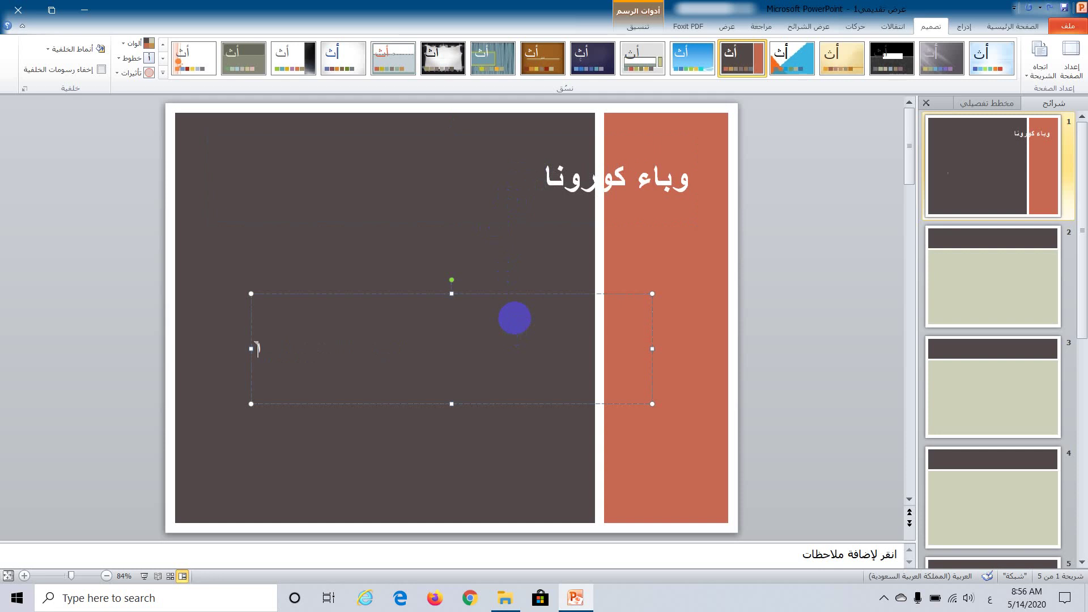
{"action": "type", "text": "عداد"}
{"action": "type", "text": " طلاب"}
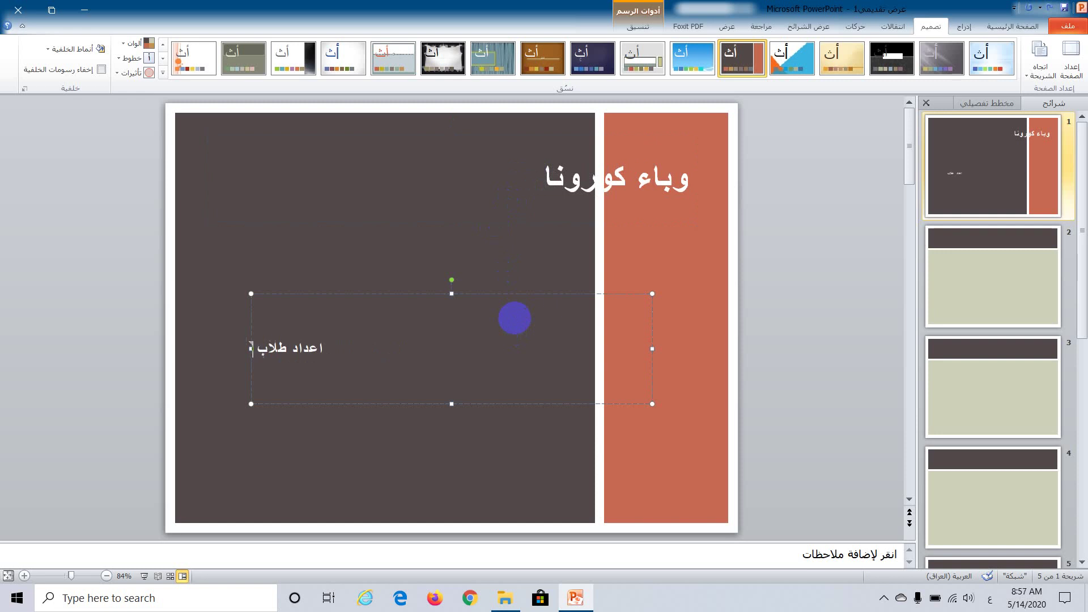
{"action": "type", "text": " كلية ا"}
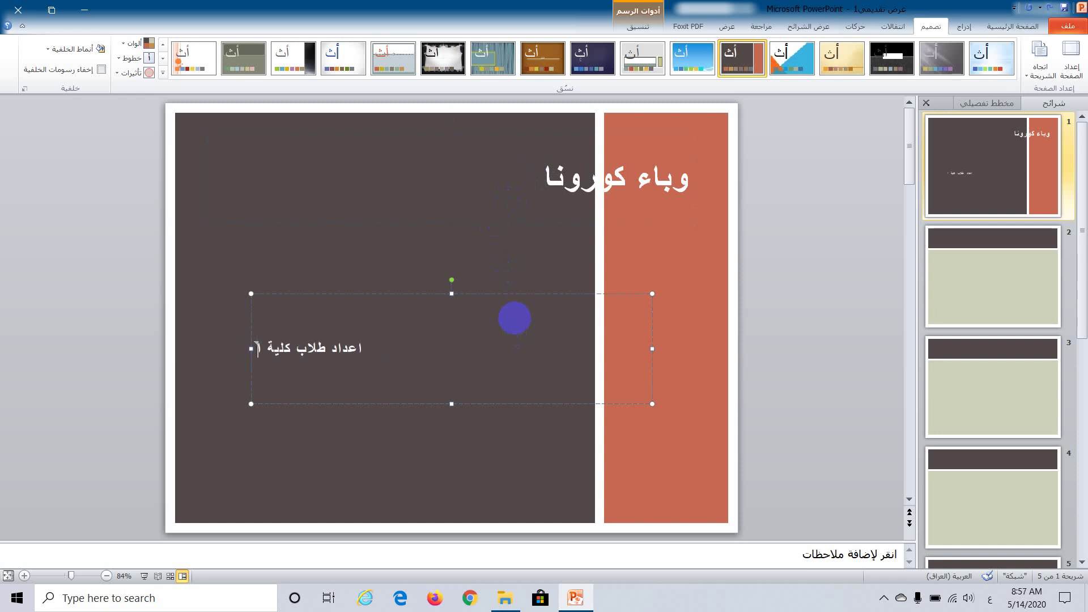
{"action": "type", "text": "لعلوم"}
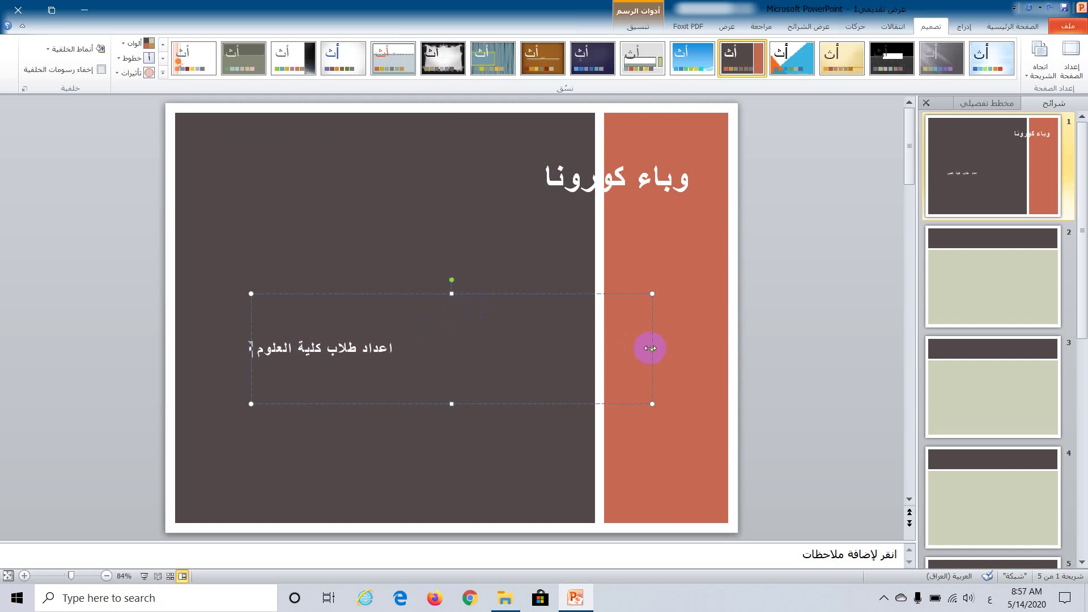
- Narrow the subtitle box and shift it right within the brown area
{"action": "left_click_drag", "start_coordinate": [650, 348], "coordinate": [439, 350]}
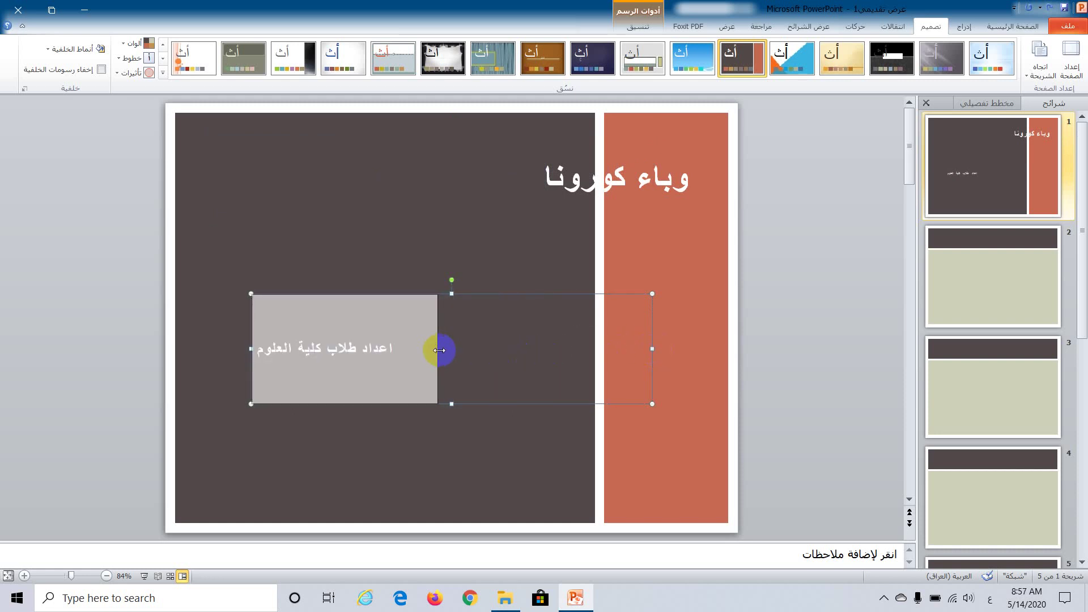
{"action": "left_click_drag", "start_coordinate": [377, 293], "coordinate": [524, 295]}
{"action": "left_click", "coordinate": [316, 381]}
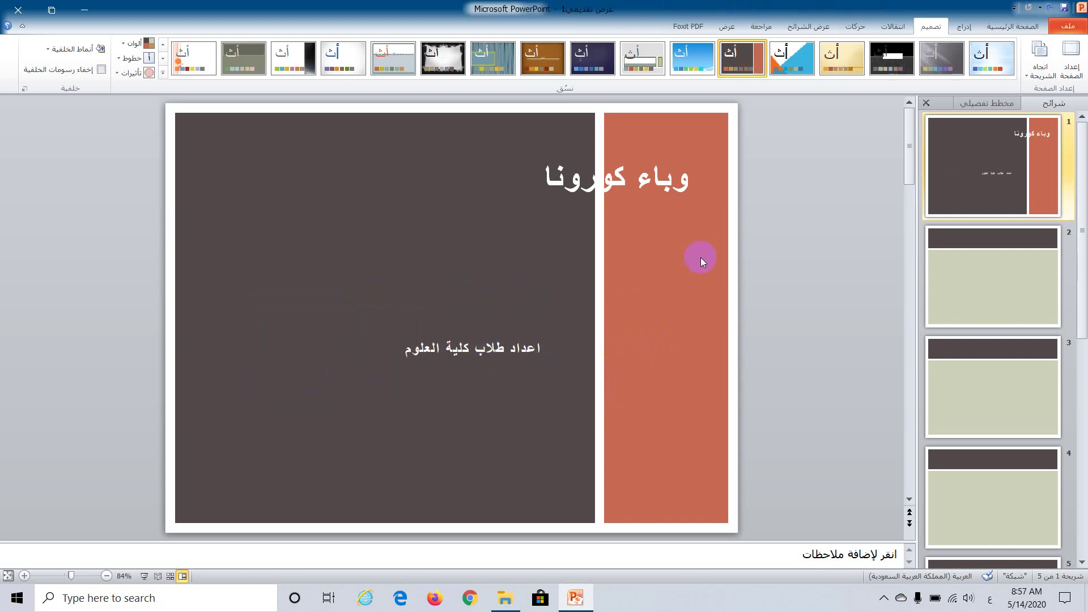
- Insert pic 2 from the Desktop corona folder, then delete it
{"action": "left_click", "coordinate": [972, 29]}
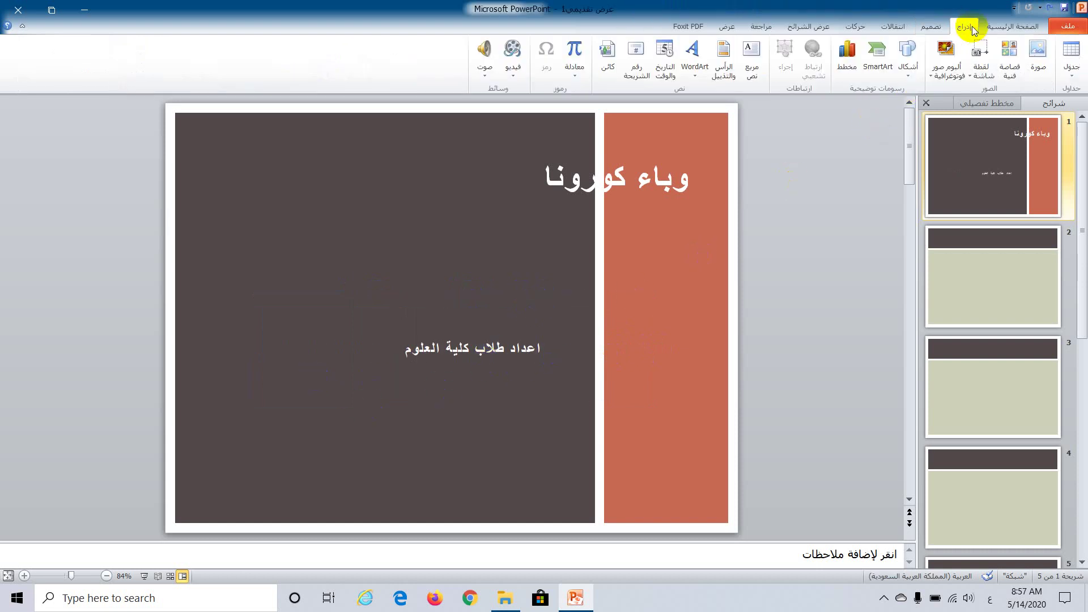
{"action": "left_click", "coordinate": [1038, 64]}
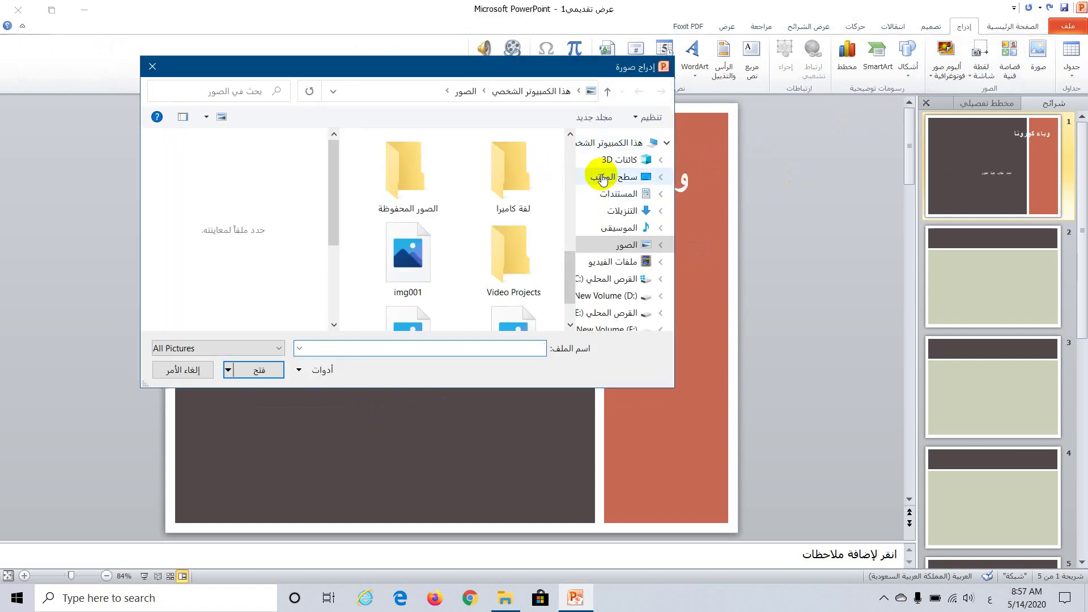
{"action": "left_click", "coordinate": [602, 179]}
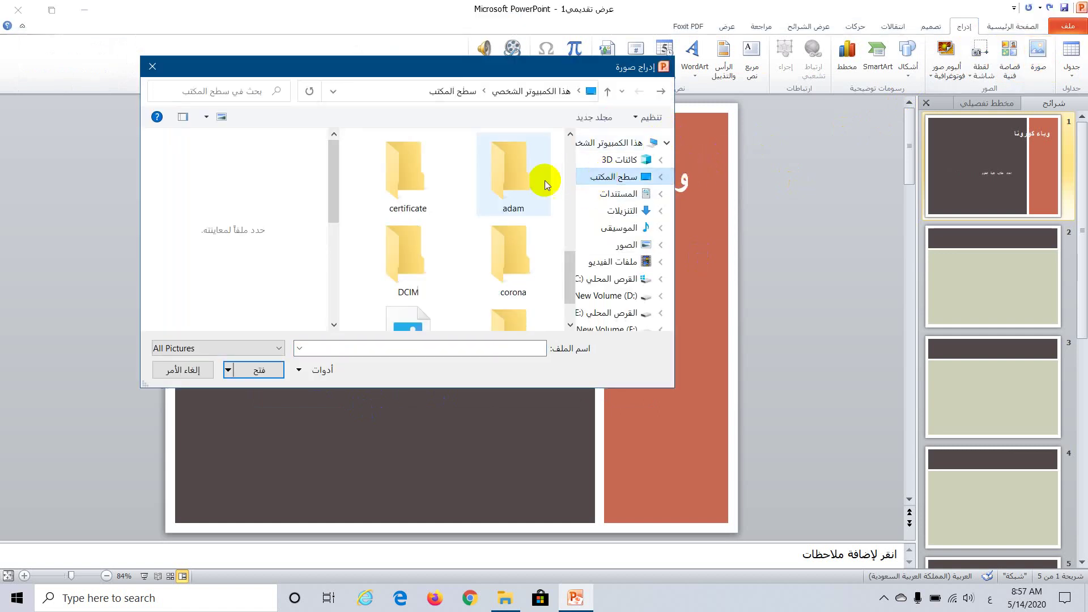
{"action": "double_click", "coordinate": [499, 268]}
{"action": "left_click", "coordinate": [391, 161]}
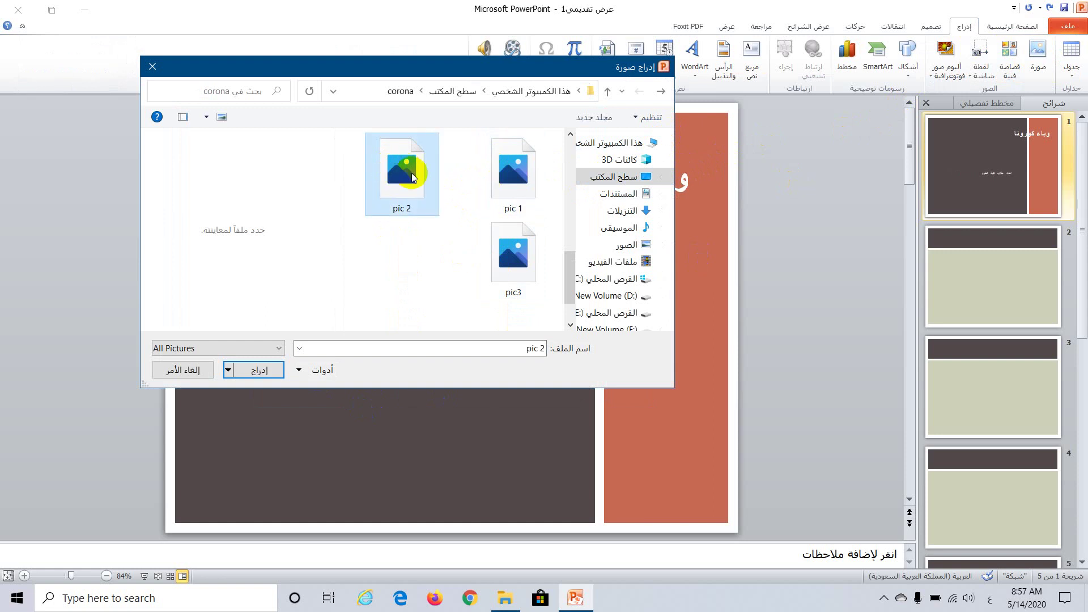
{"action": "double_click", "coordinate": [403, 170]}
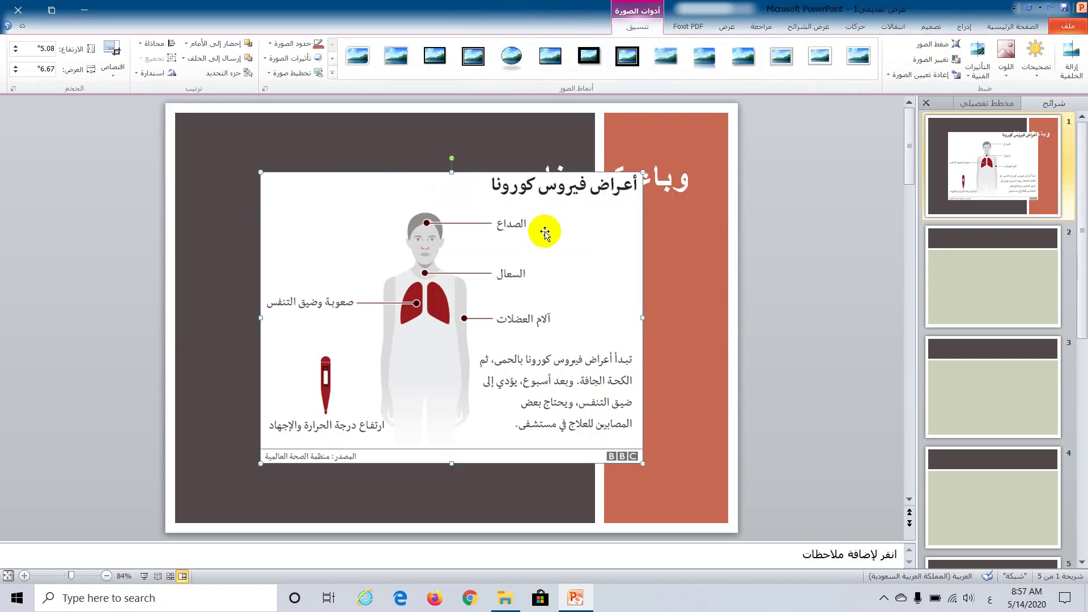
{"action": "key", "text": "Delete"}
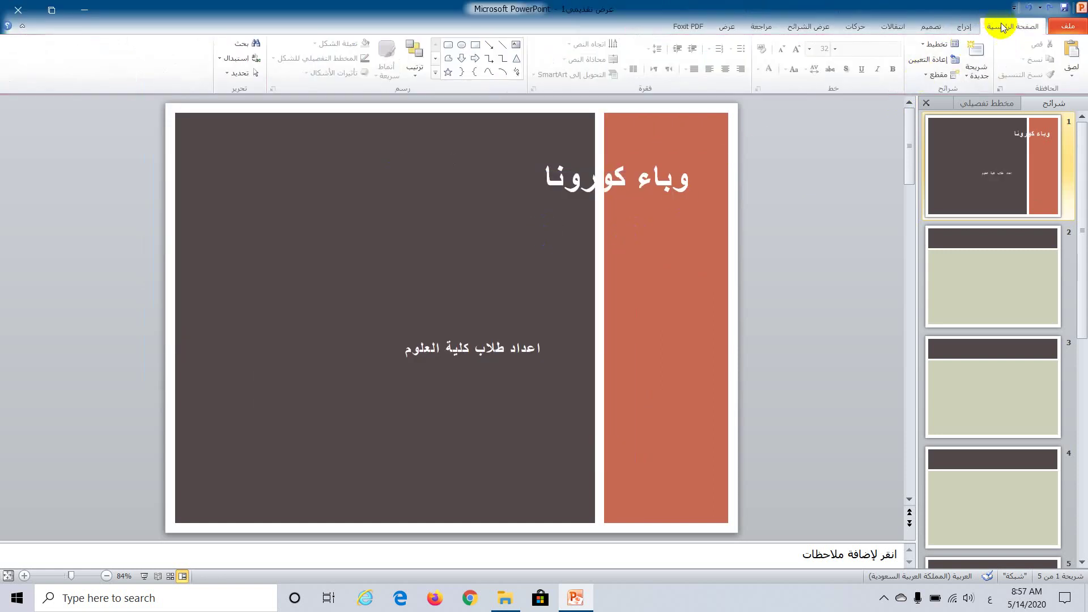
- Insert pic 1, enlarge it and place it at the lower left of the slide
{"action": "left_click", "coordinate": [967, 26]}
{"action": "left_click", "coordinate": [1037, 56]}
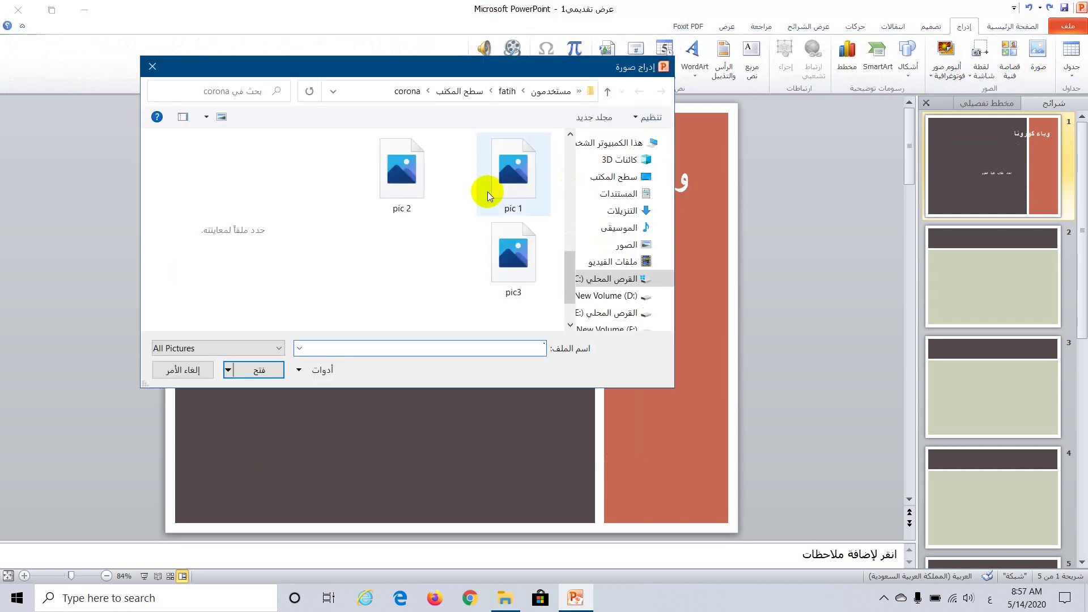
{"action": "double_click", "coordinate": [487, 192]}
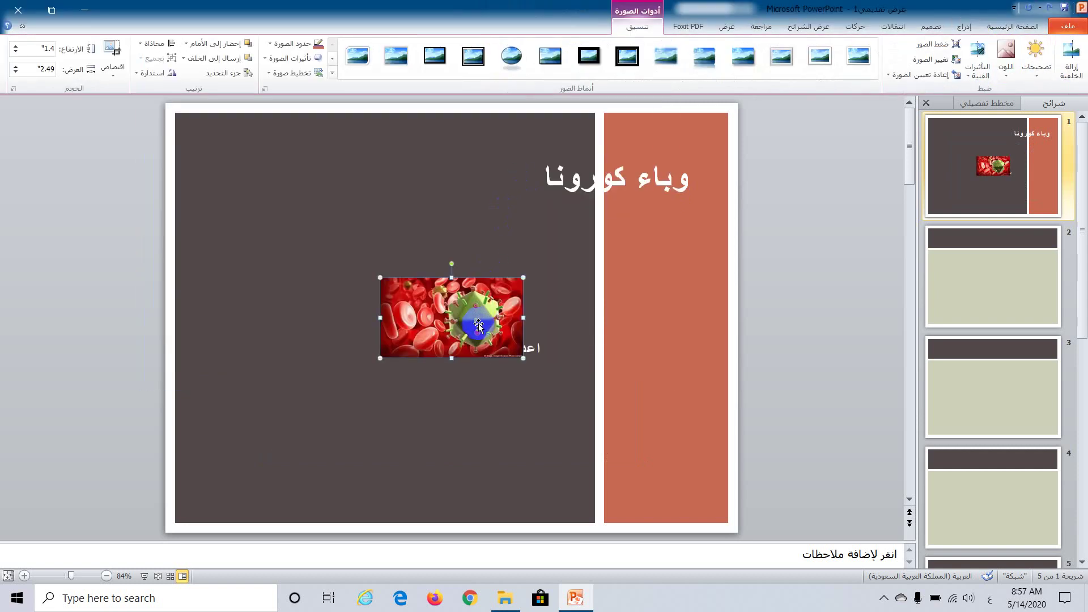
{"action": "left_click_drag", "start_coordinate": [466, 315], "coordinate": [324, 245]}
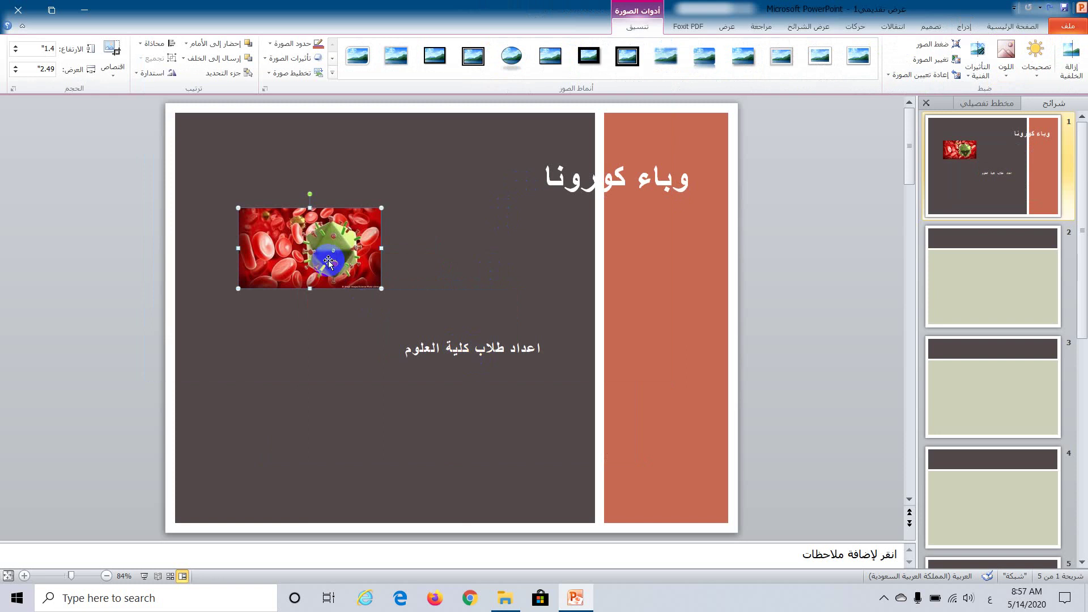
{"action": "left_click_drag", "start_coordinate": [381, 288], "coordinate": [434, 318]}
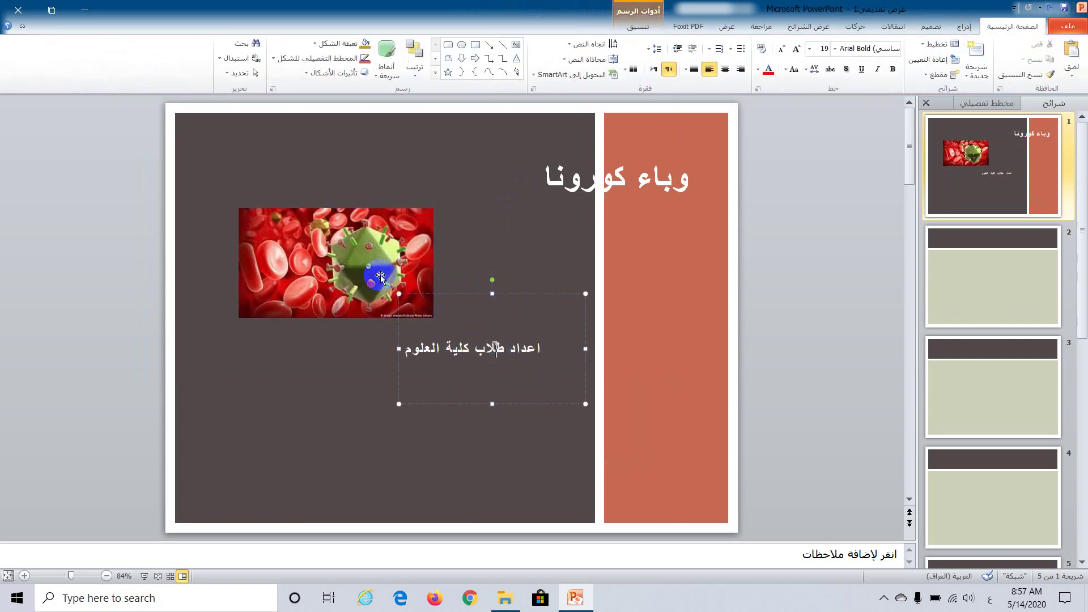
{"action": "left_click_drag", "start_coordinate": [360, 264], "coordinate": [340, 421]}
- Raise the subtitle and narrow the title box to keep it off the red strip
{"action": "left_click", "coordinate": [473, 361]}
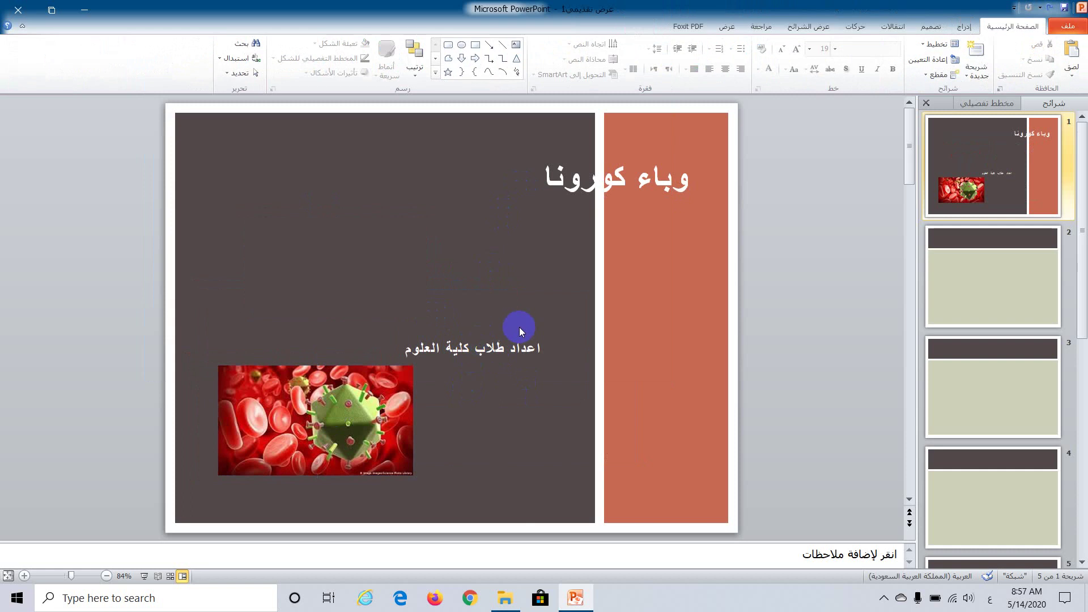
{"action": "mouse_move", "coordinate": [539, 294]}
{"action": "left_mouse_down"}
{"action": "mouse_move", "coordinate": [534, 228]}
{"action": "mouse_move", "coordinate": [488, 265]}
{"action": "left_mouse_up"}
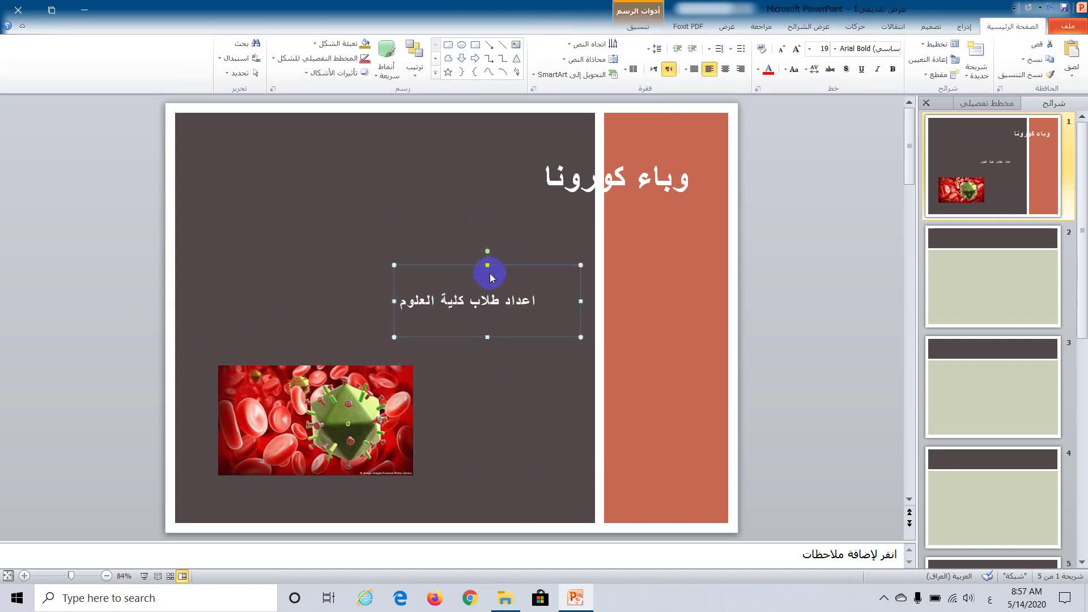
{"action": "left_click", "coordinate": [605, 221]}
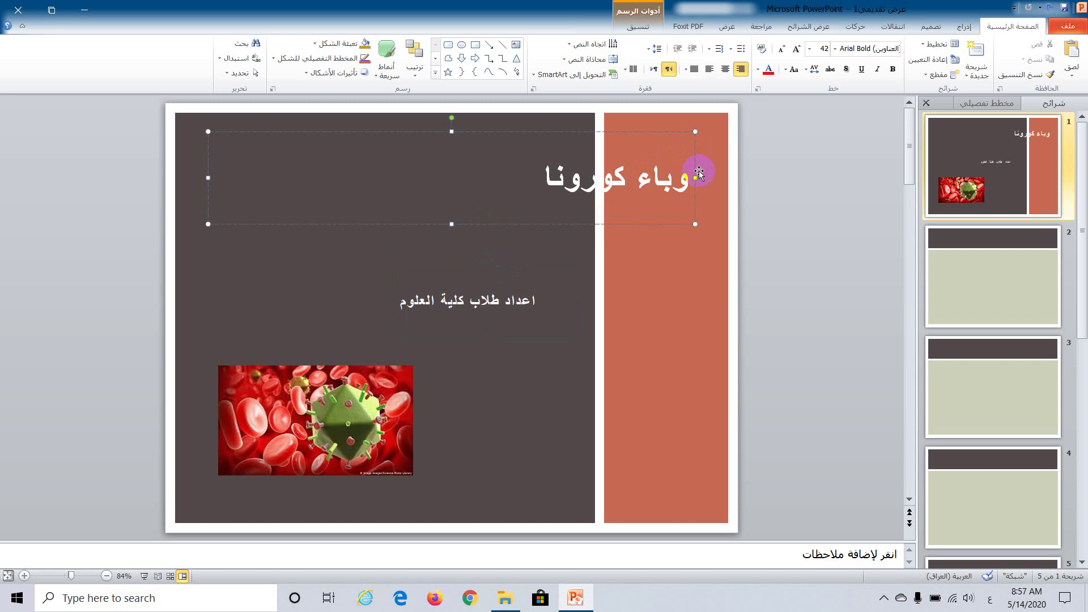
{"action": "left_click_drag", "start_coordinate": [696, 176], "coordinate": [589, 177]}
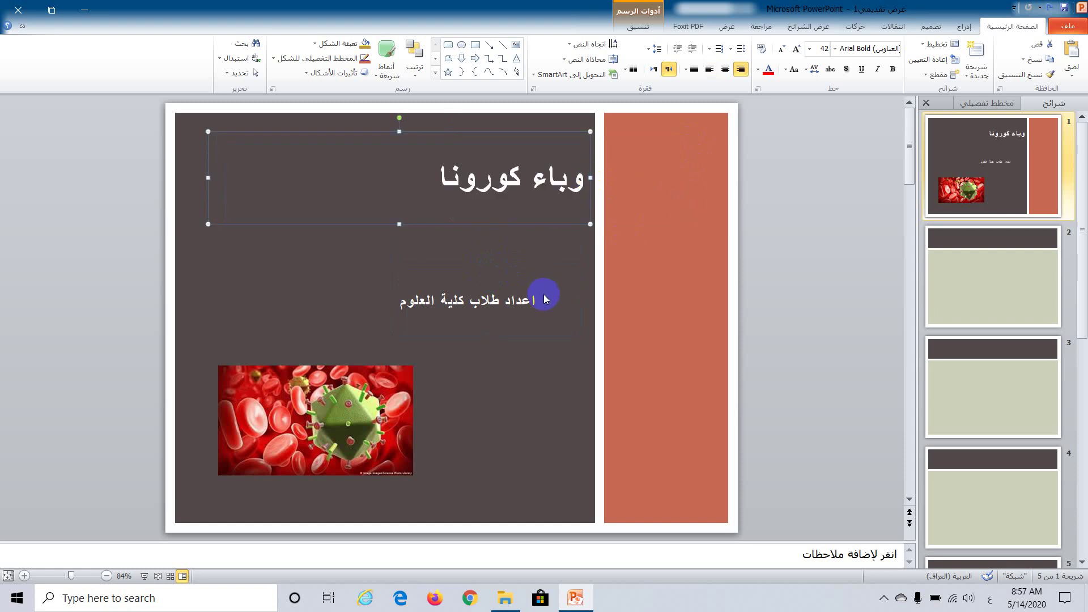
{"action": "left_click", "coordinate": [345, 419]}
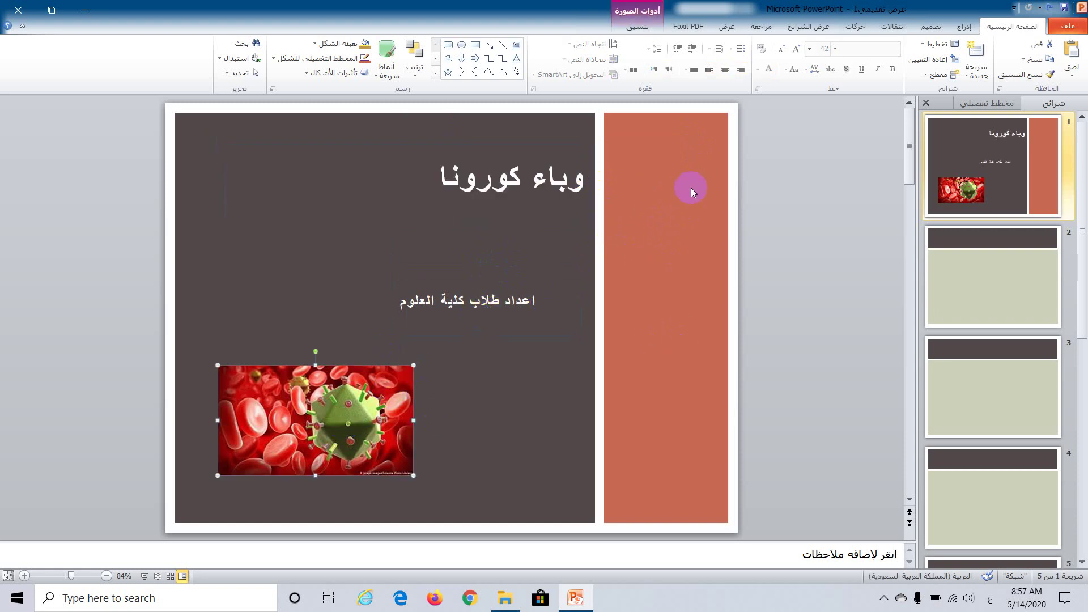
- Title slide 2 'ما هو وباء كورونا', then minimize PowerPoint
{"action": "left_click", "coordinate": [999, 276]}
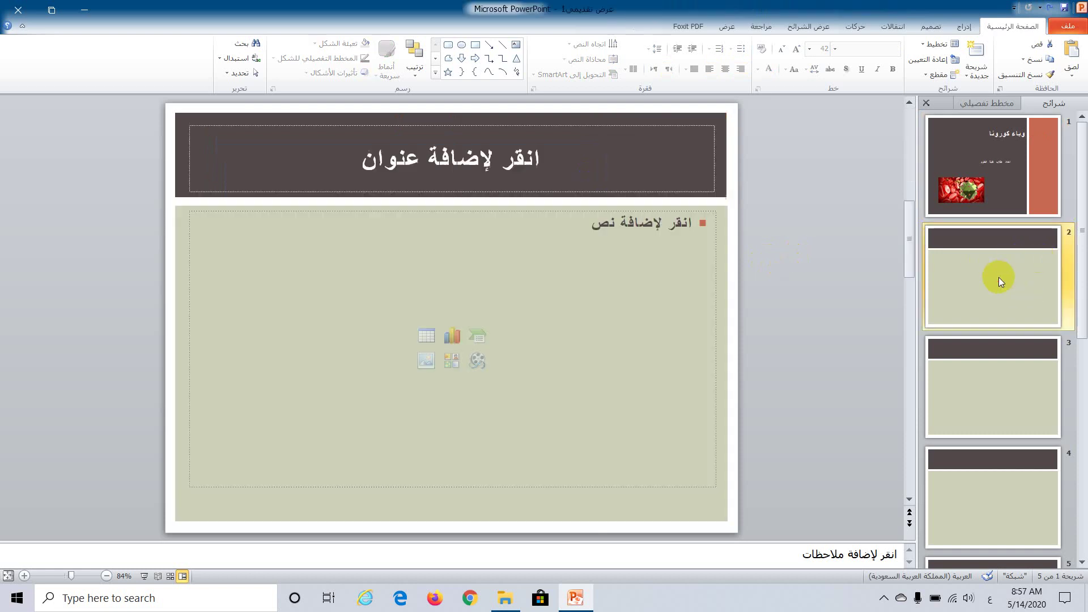
{"action": "left_click", "coordinate": [540, 164]}
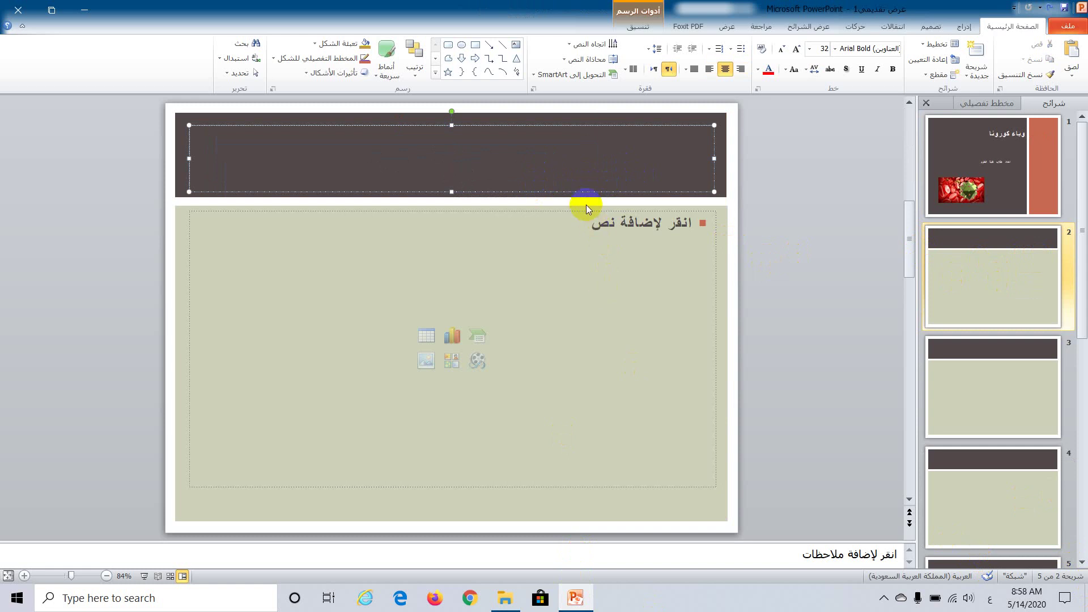
{"action": "type", "text": "مله"}
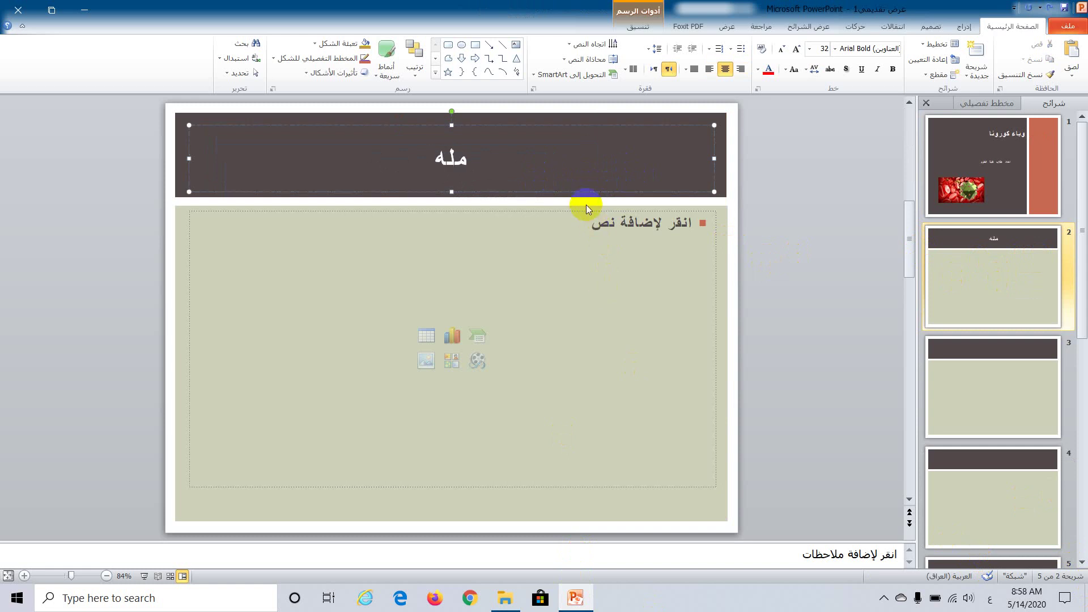
{"action": "key", "text": "BackSpace"}
{"action": "type", "text": "و و"}
{"action": "type", "text": "باء ك"}
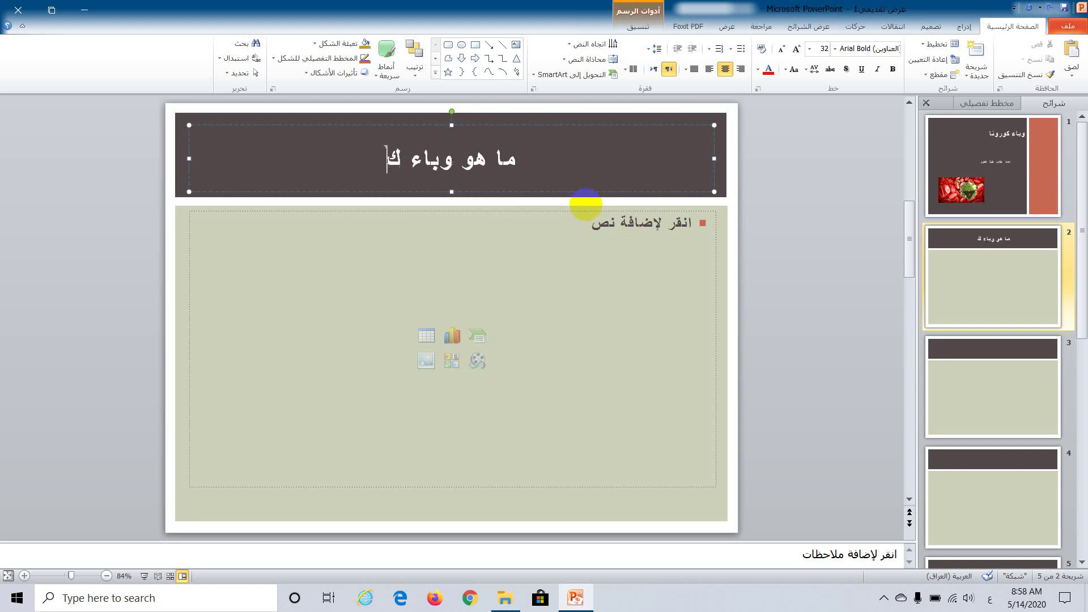
{"action": "type", "text": "ورونا"}
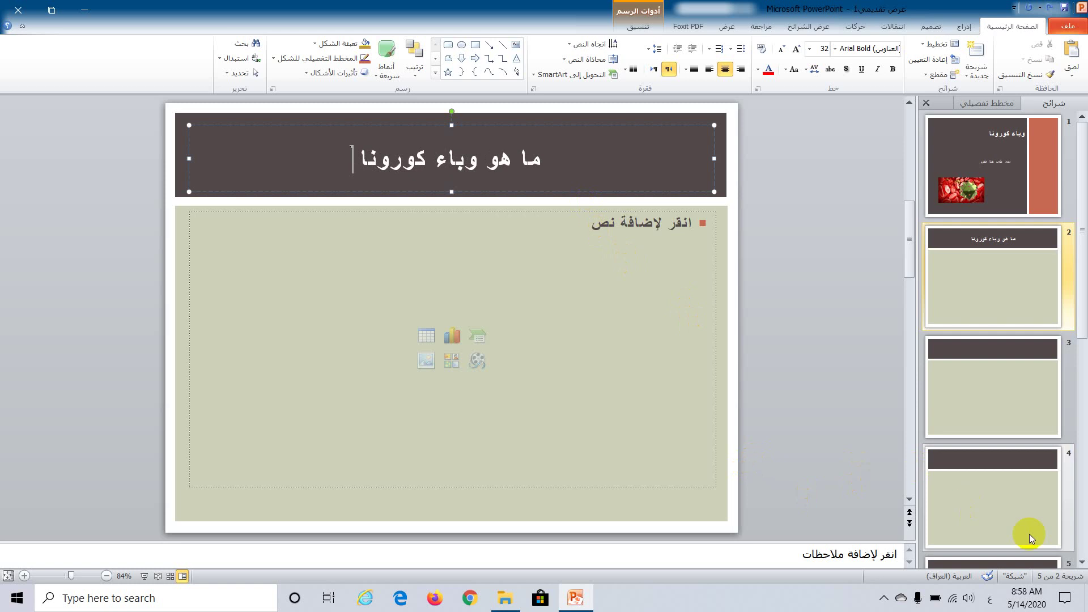
{"action": "left_click", "coordinate": [1082, 595]}
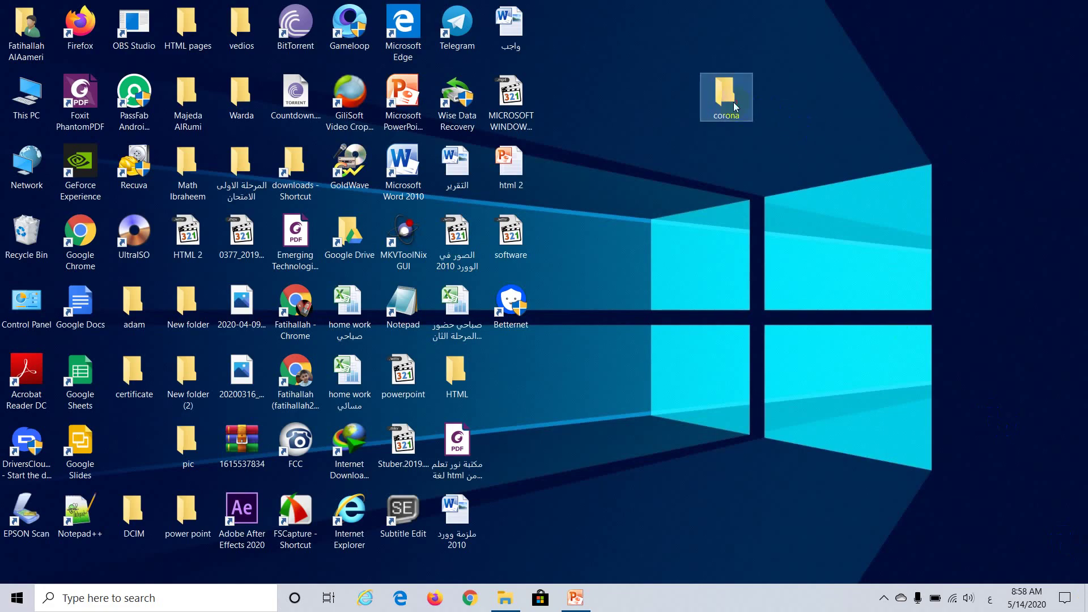
- Copy the heading 'ما هو فيروس كورونا؟' from the Word document over slide 2's title
{"action": "double_click", "coordinate": [735, 107]}
{"action": "left_click", "coordinate": [981, 248]}
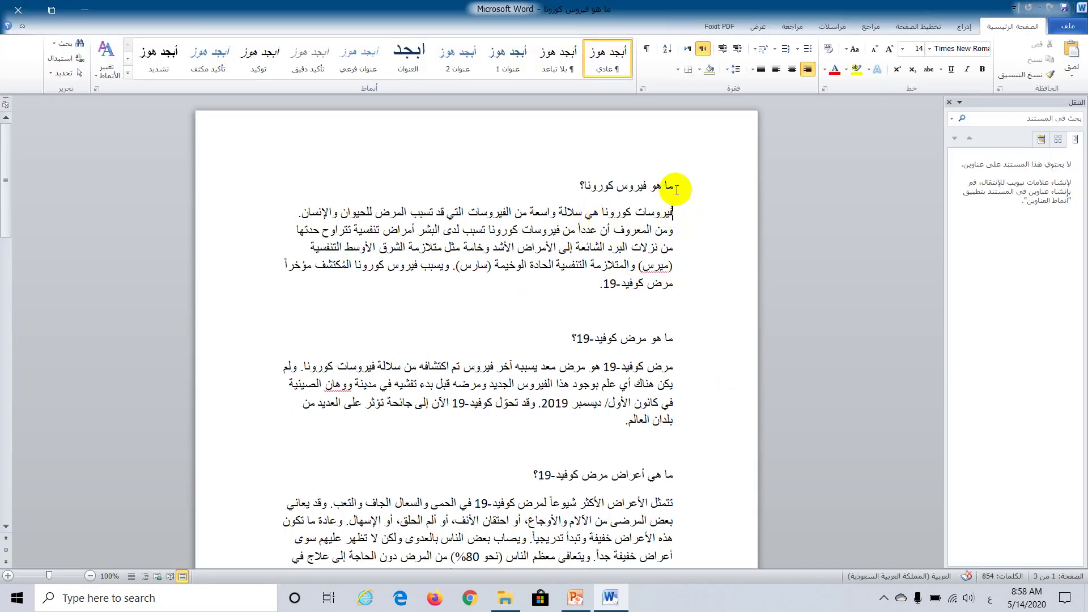
{"action": "left_click_drag", "start_coordinate": [673, 186], "coordinate": [617, 190]}
{"action": "right_click", "coordinate": [650, 191]}
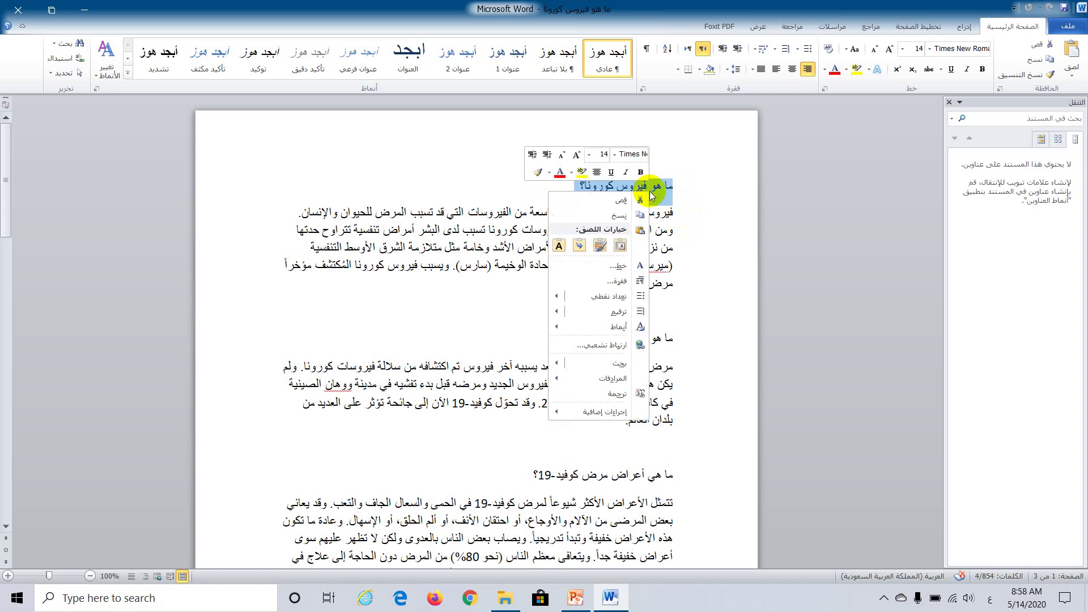
{"action": "left_click", "coordinate": [619, 216]}
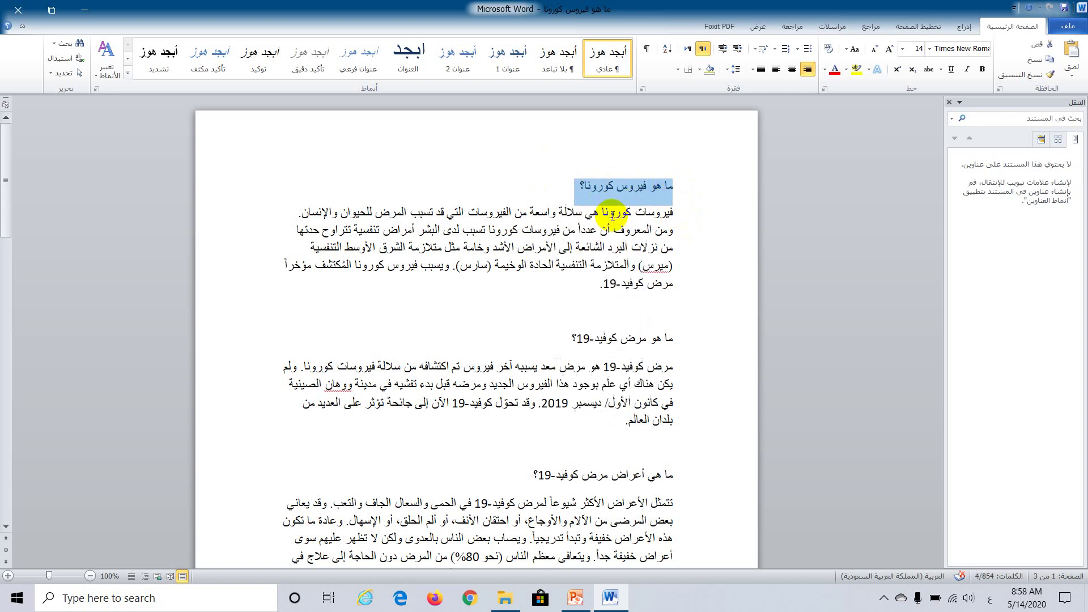
{"action": "left_click", "coordinate": [574, 598]}
{"action": "left_click_drag", "start_coordinate": [553, 163], "coordinate": [306, 167]}
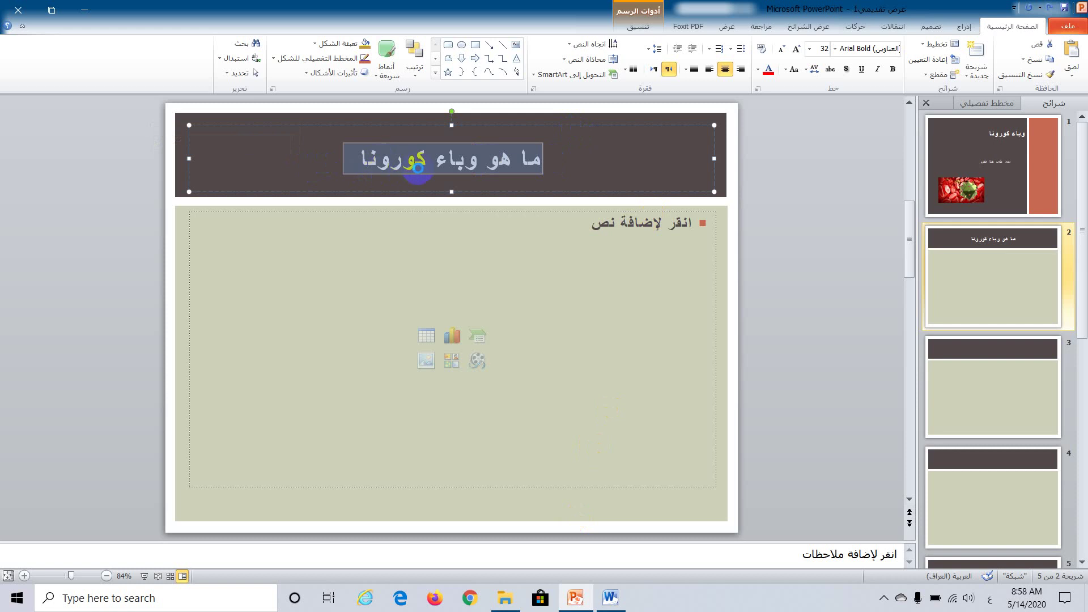
{"action": "key", "text": "ctrl+v"}
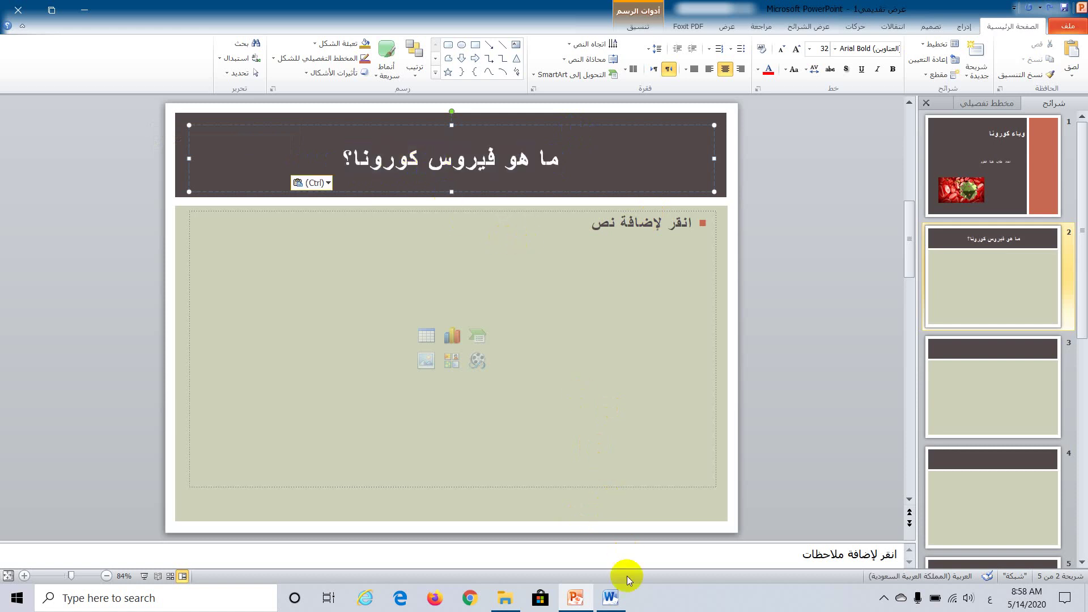
- Copy the Word document's first coronavirus paragraph and return to PowerPoint
{"action": "left_click", "coordinate": [578, 599]}
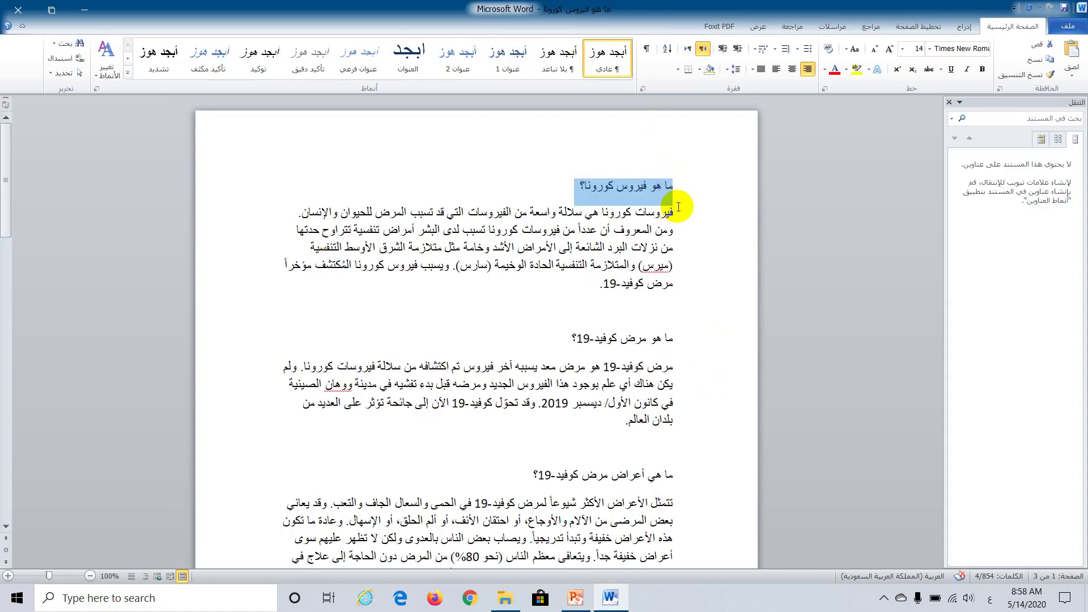
{"action": "left_click_drag", "start_coordinate": [675, 212], "coordinate": [600, 286]}
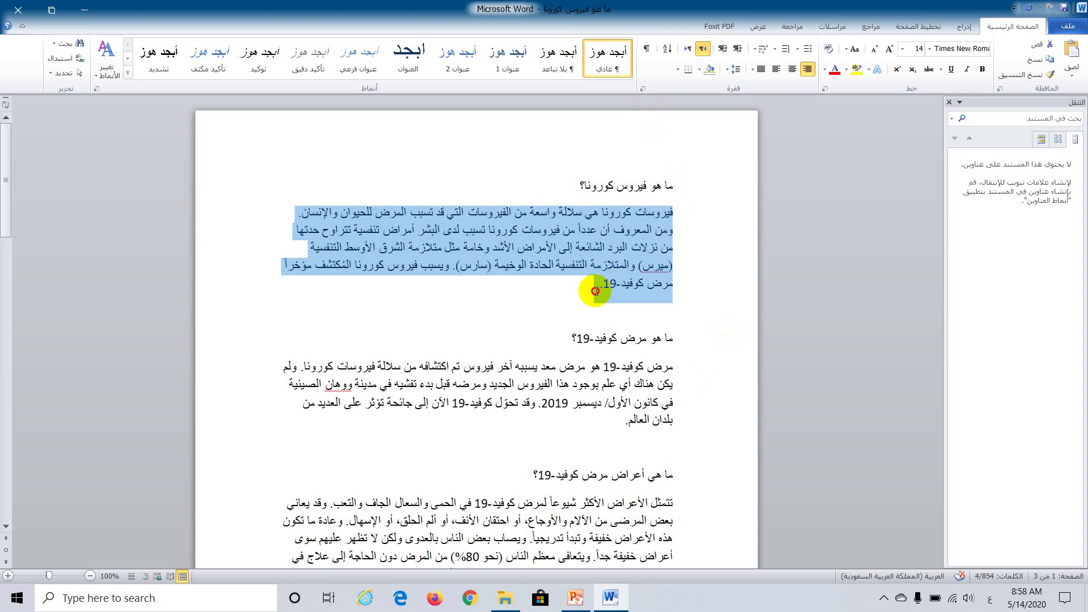
{"action": "right_click", "coordinate": [654, 219]}
{"action": "left_click", "coordinate": [623, 238]}
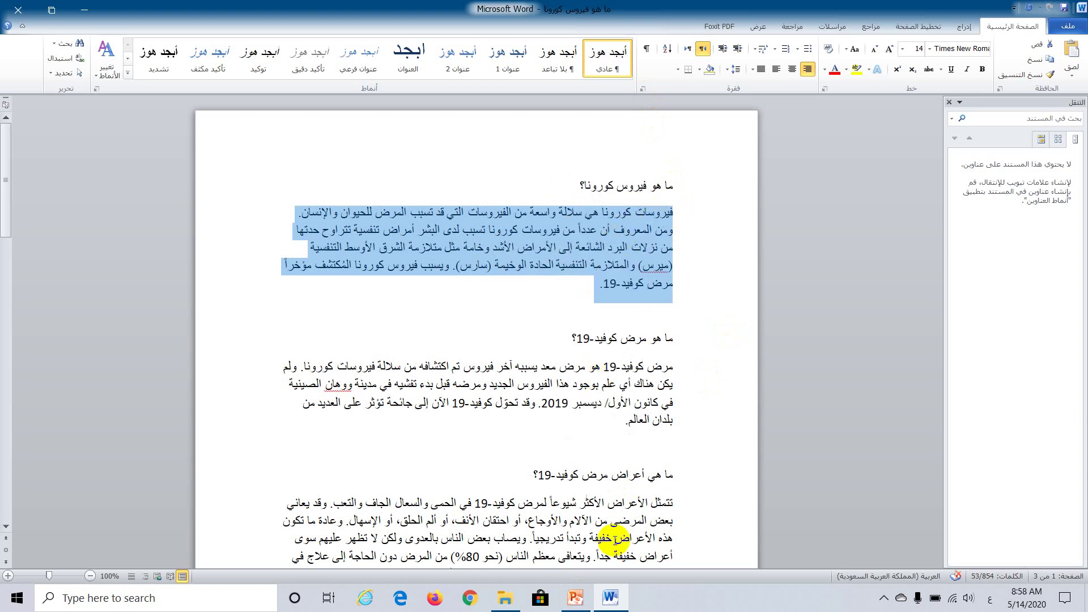
{"action": "left_click", "coordinate": [575, 599]}
- Paste the copied coronavirus paragraph into slide 2's content placeholder
{"action": "left_click", "coordinate": [631, 244]}
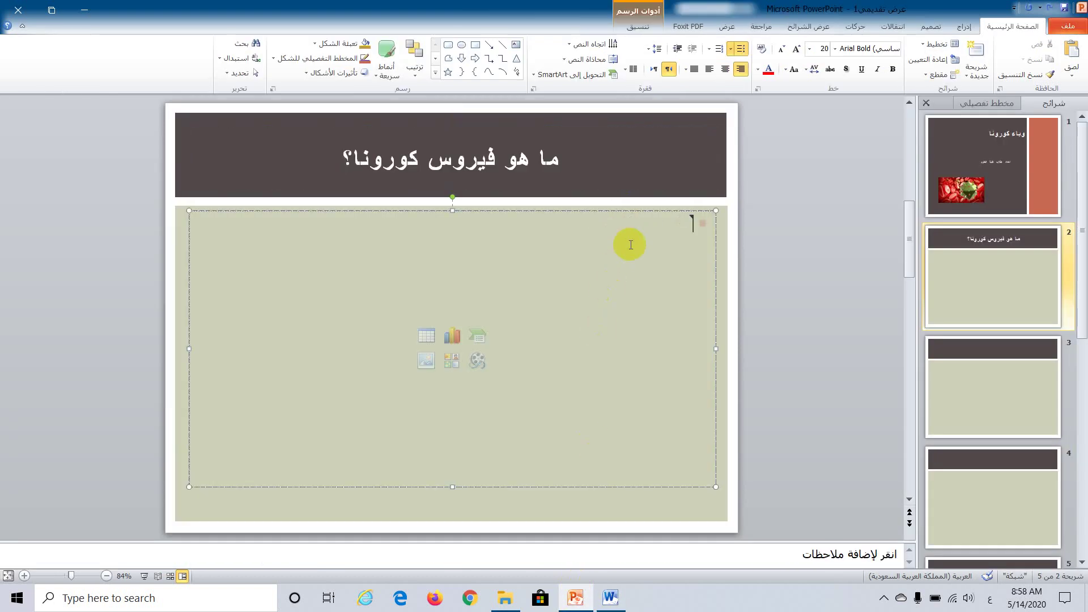
{"action": "right_click", "coordinate": [630, 245]}
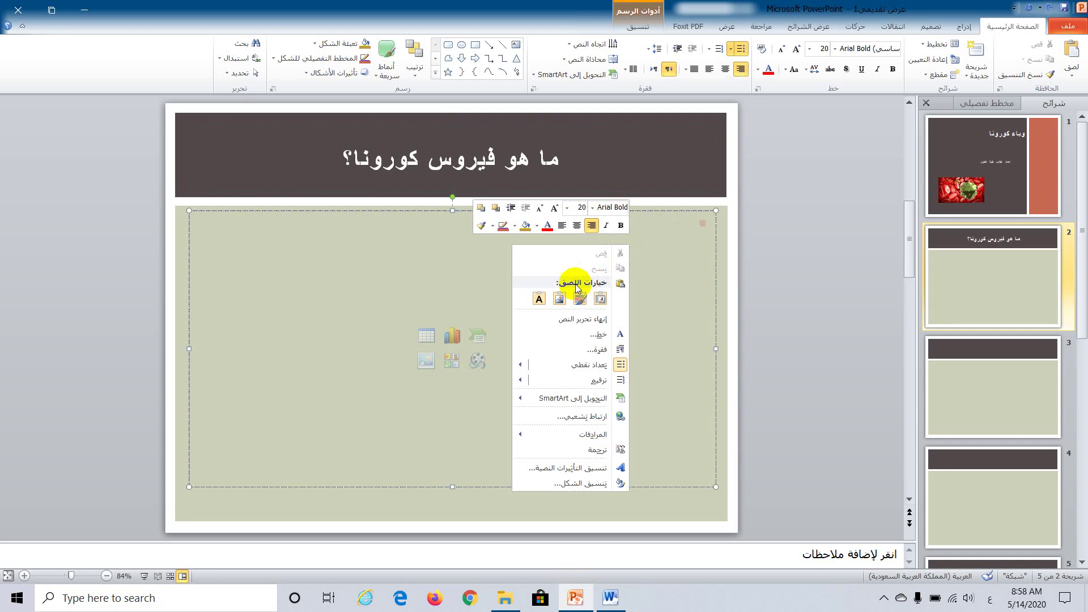
{"action": "left_click", "coordinate": [538, 299]}
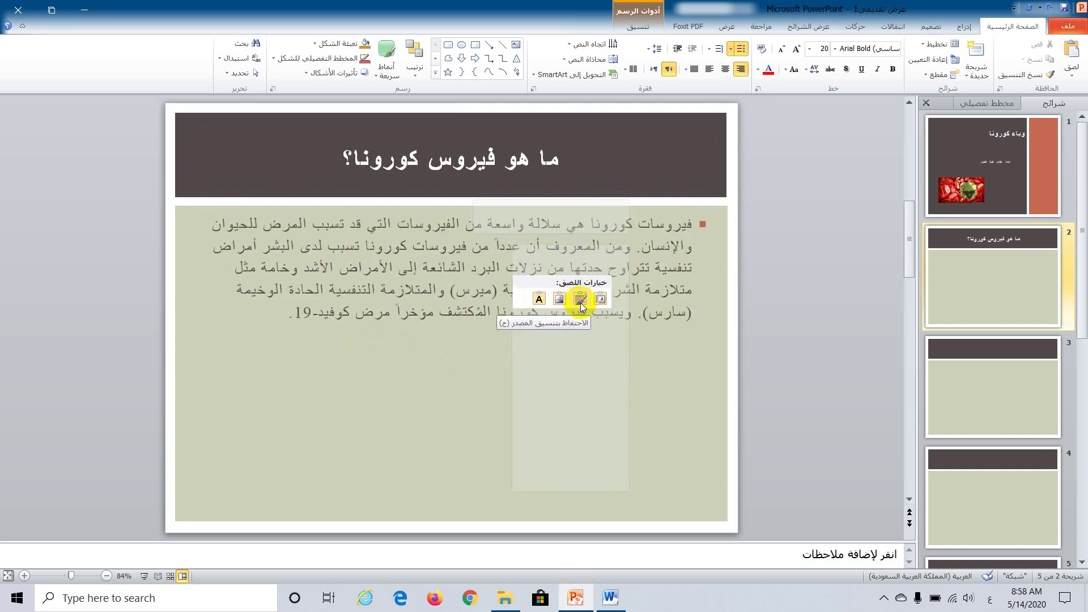
{"action": "left_click", "coordinate": [539, 298]}
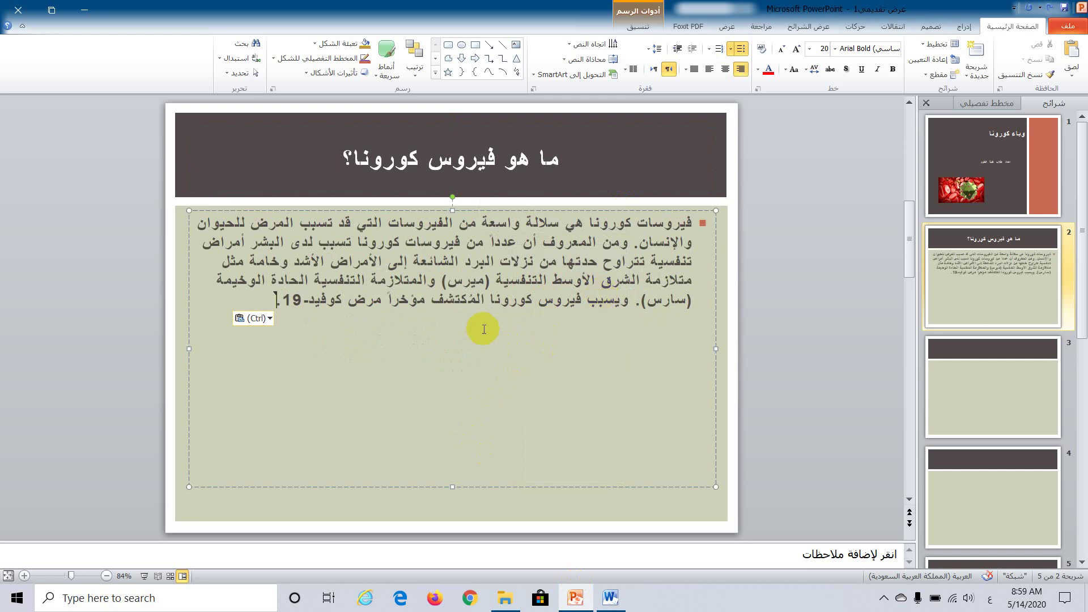
- Set the whole paragraph to 24 pt and shorten its text box to fit
{"action": "key", "text": "ctrl+a"}
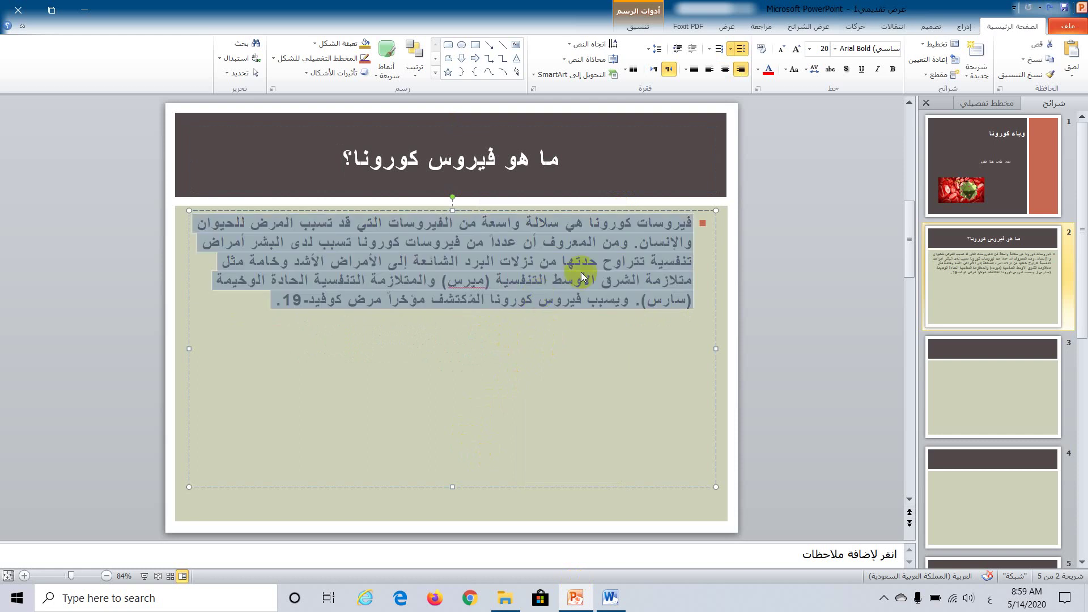
{"action": "left_click", "coordinate": [810, 50]}
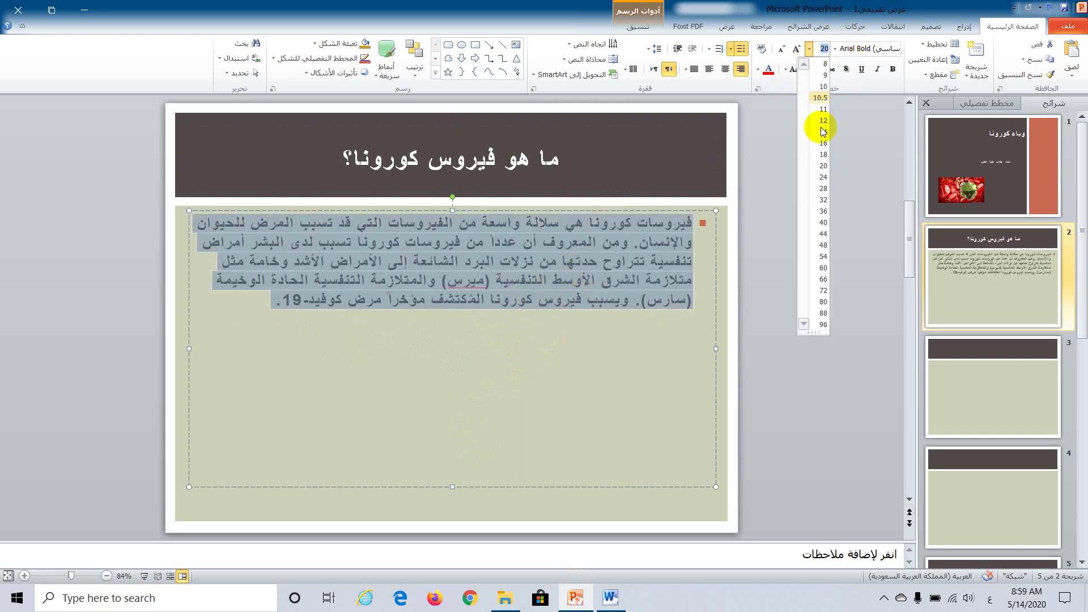
{"action": "left_click", "coordinate": [823, 177]}
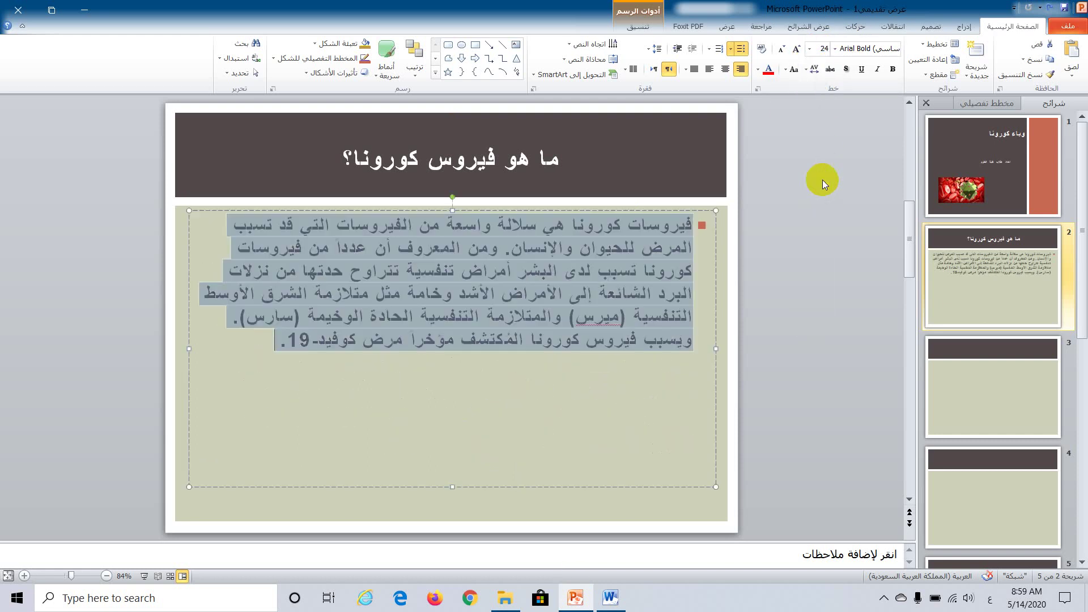
{"action": "left_click_drag", "start_coordinate": [456, 489], "coordinate": [458, 389]}
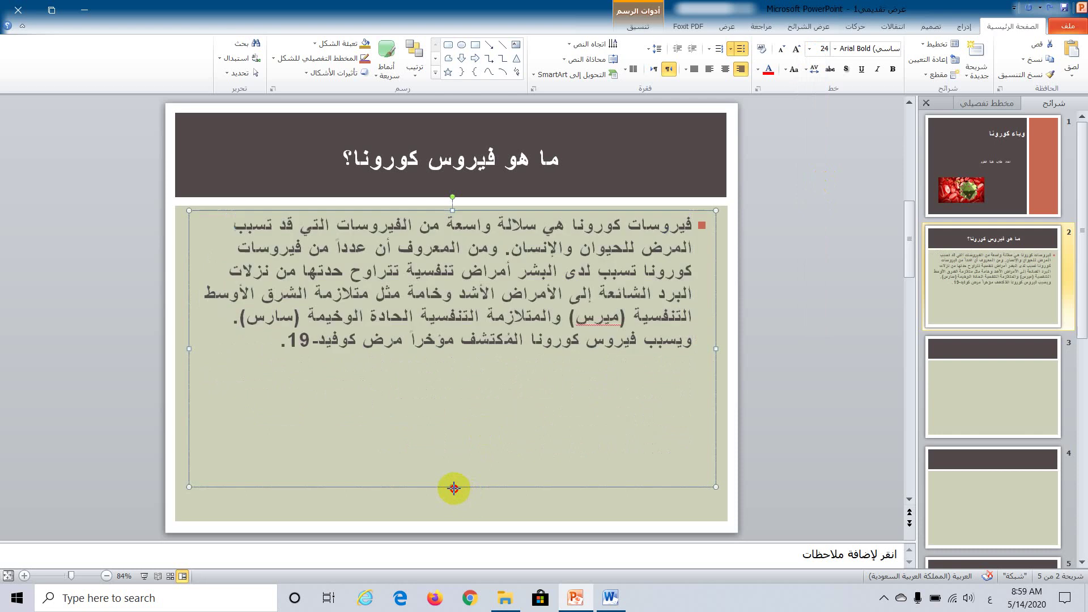
{"action": "left_click", "coordinate": [457, 418]}
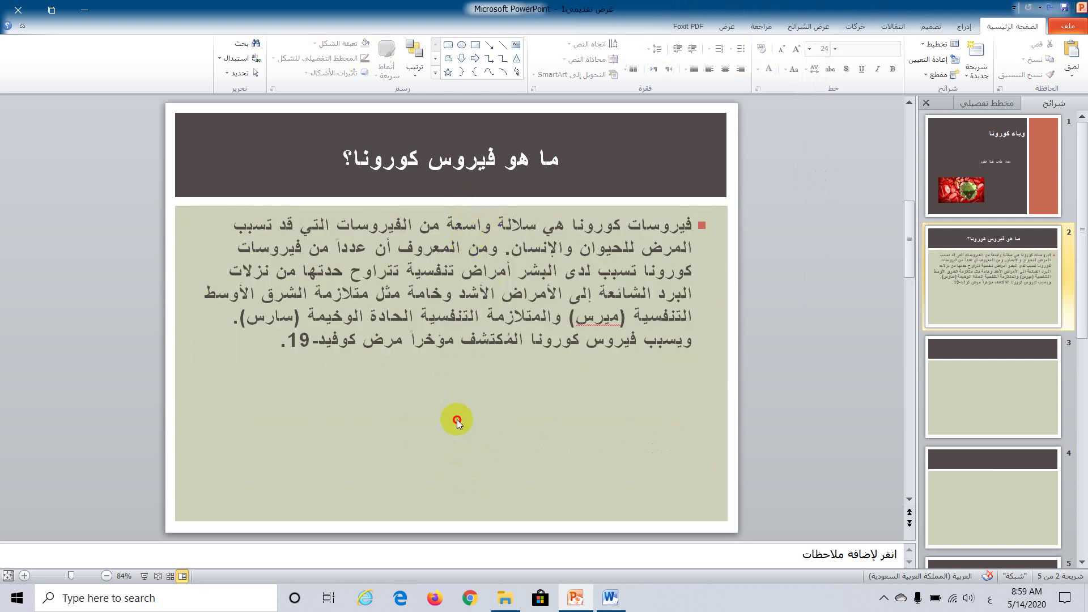
- Insert pic3, the red virus picture, on slide 2, shrink it to about 4.4 inches tall, and position it lower
{"action": "left_click", "coordinate": [957, 29]}
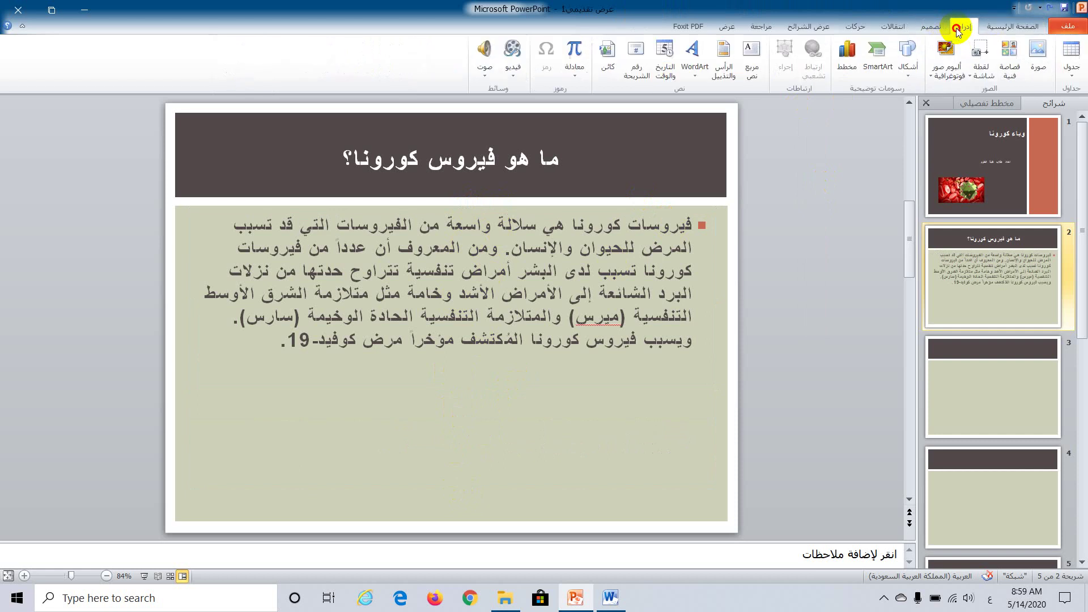
{"action": "left_click", "coordinate": [1037, 57]}
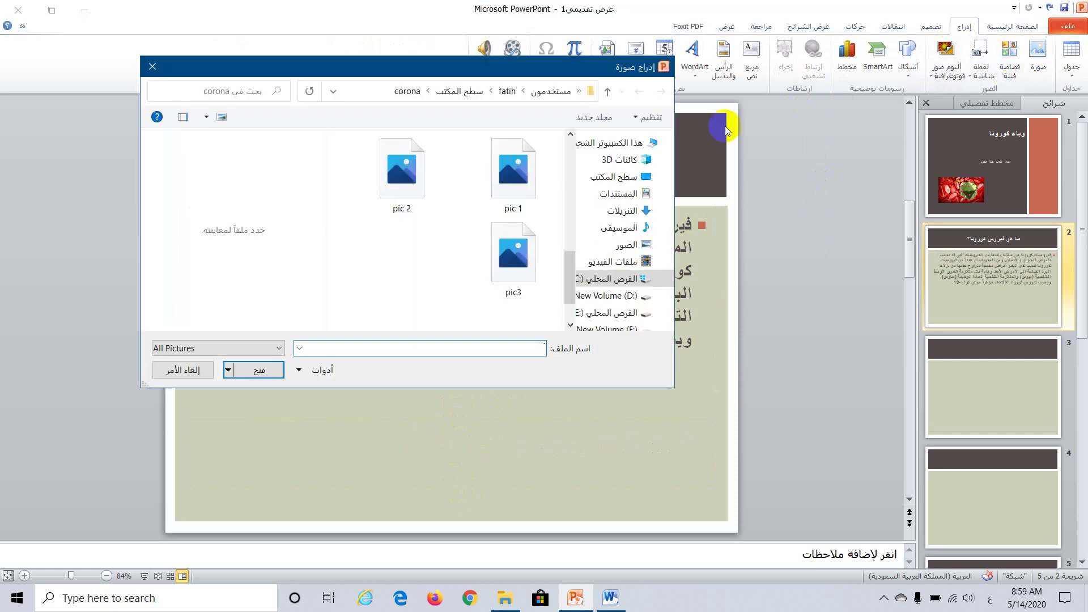
{"action": "double_click", "coordinate": [513, 255]}
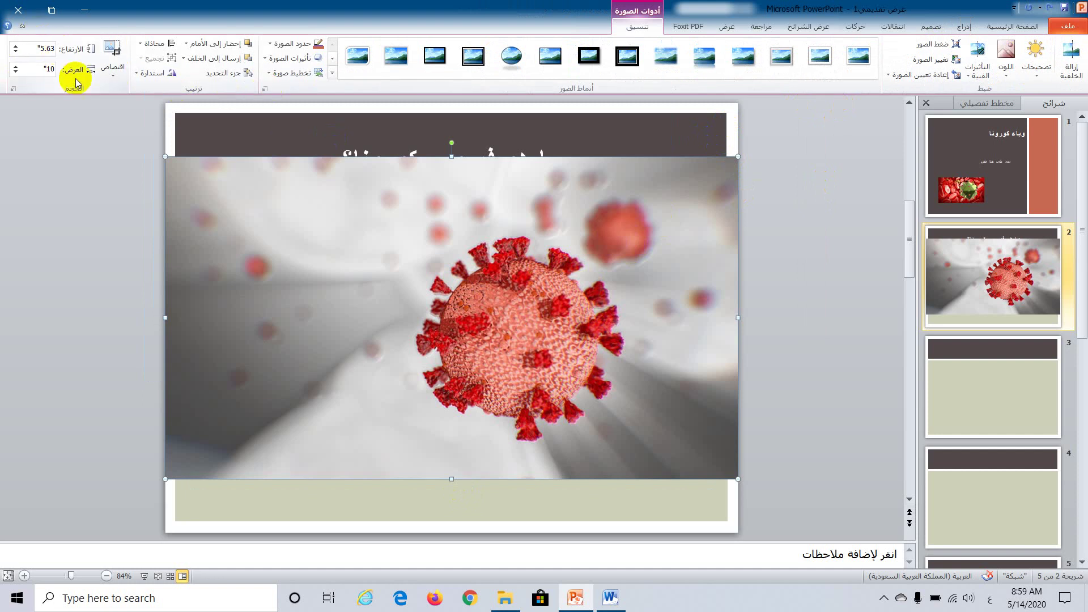
{"action": "left_click", "coordinate": [15, 54]}
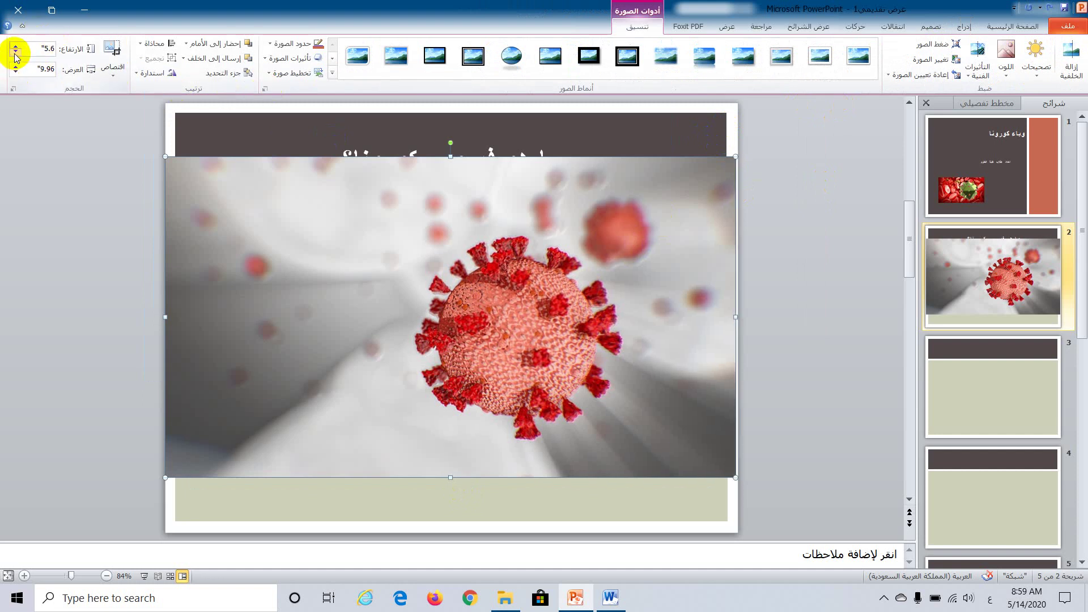
{"action": "left_click", "coordinate": [15, 54]}
{"action": "left_click", "coordinate": [15, 54]}
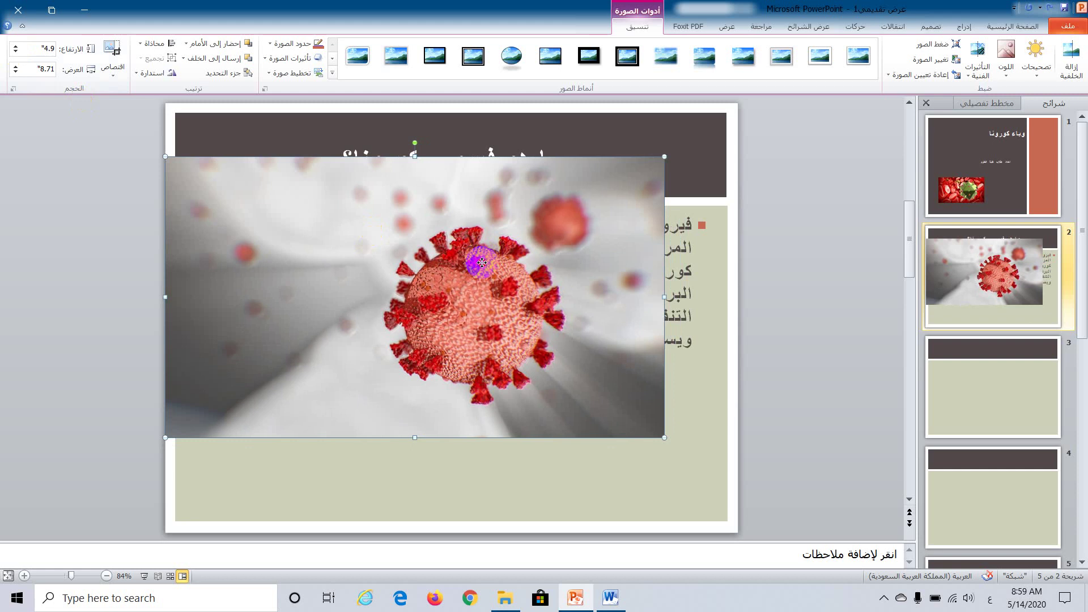
{"action": "left_click_drag", "start_coordinate": [478, 258], "coordinate": [511, 323]}
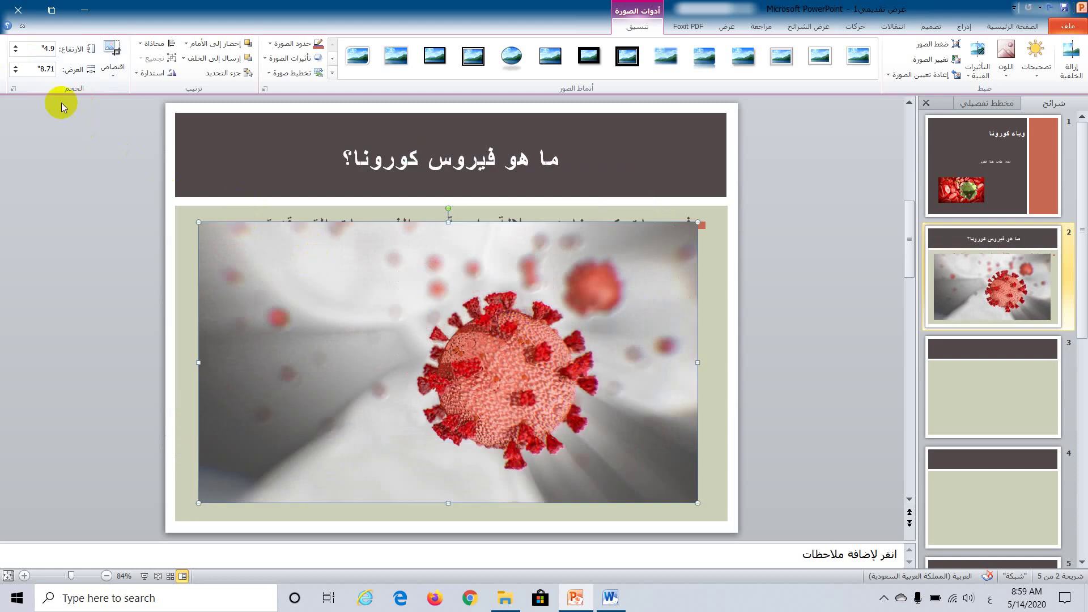
{"action": "left_click", "coordinate": [15, 54]}
{"action": "left_click", "coordinate": [15, 54]}
{"action": "left_click", "coordinate": [15, 53]}
{"action": "left_click", "coordinate": [15, 54]}
{"action": "left_click", "coordinate": [16, 54]}
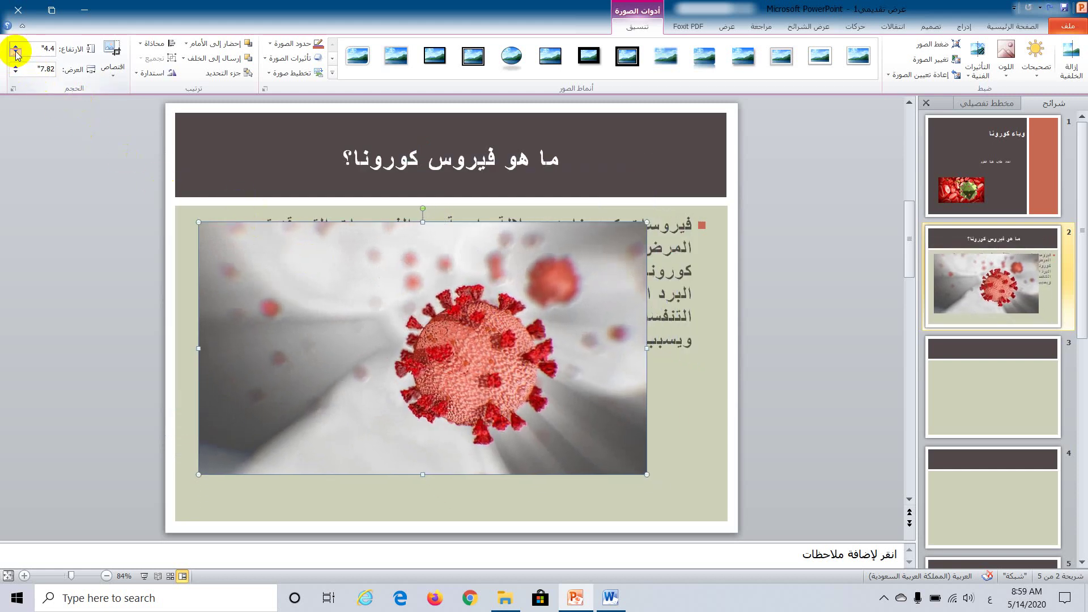
{"action": "left_click_drag", "start_coordinate": [312, 284], "coordinate": [357, 329]}
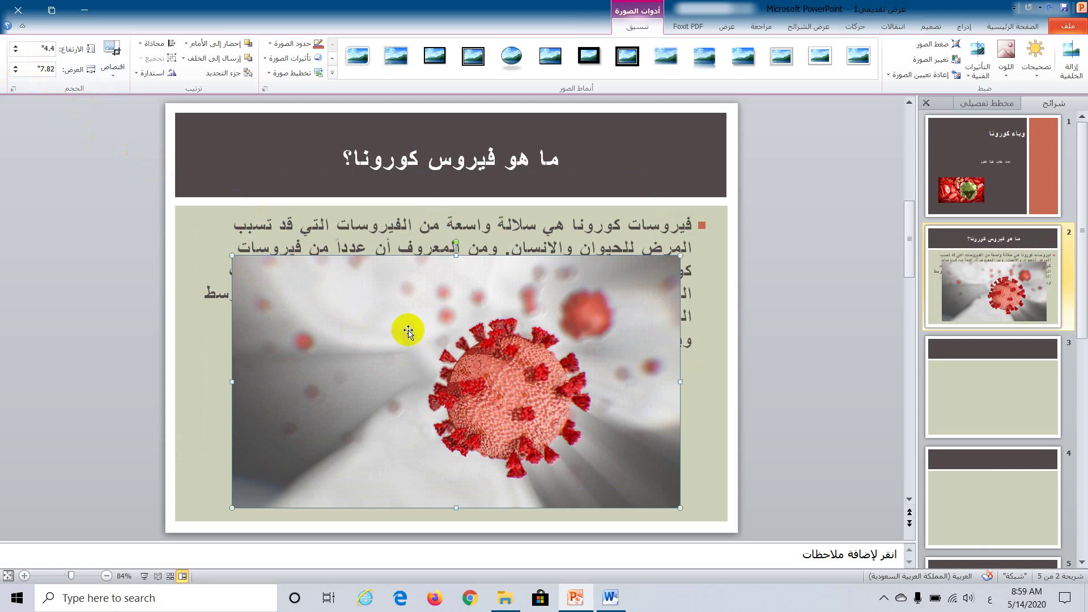
{"action": "key", "text": "Left"}
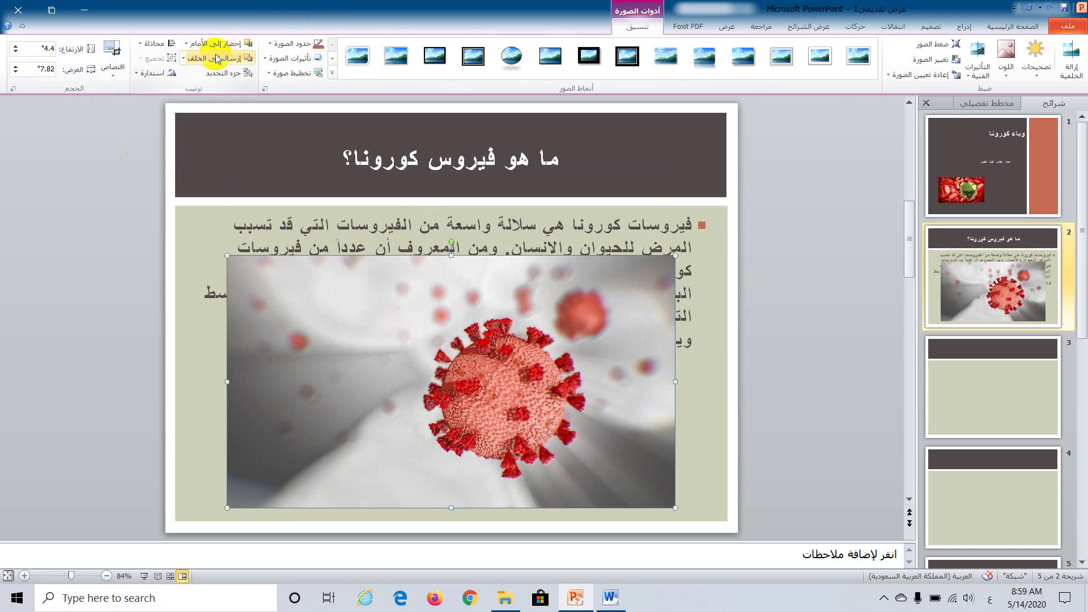
- Send the virus picture backward so it sits behind the paragraph text
{"action": "left_click", "coordinate": [186, 61]}
{"action": "left_click", "coordinate": [193, 75]}
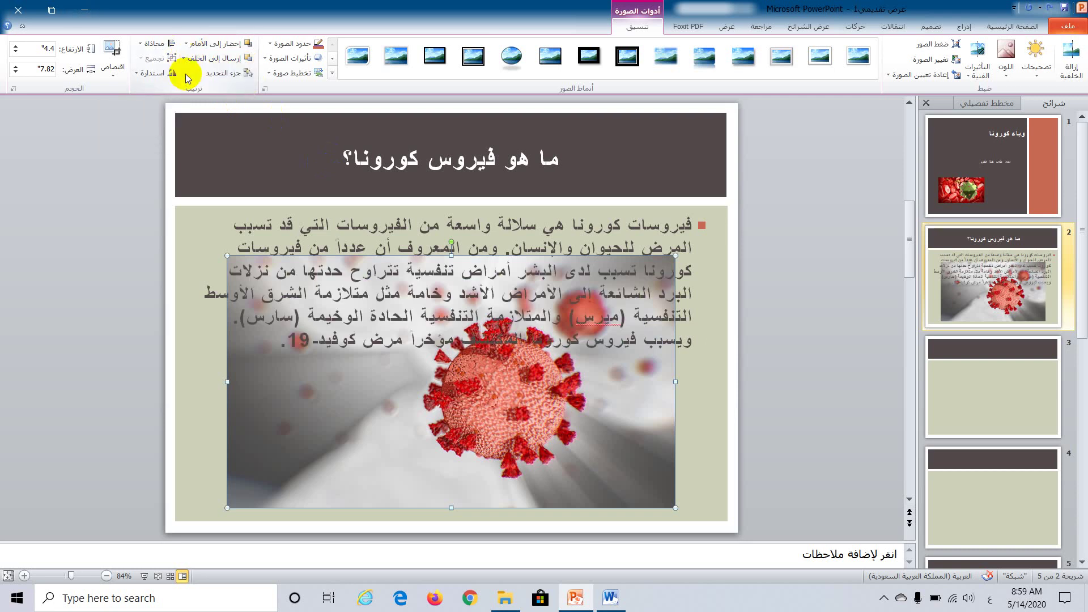
{"action": "left_click", "coordinate": [720, 412]}
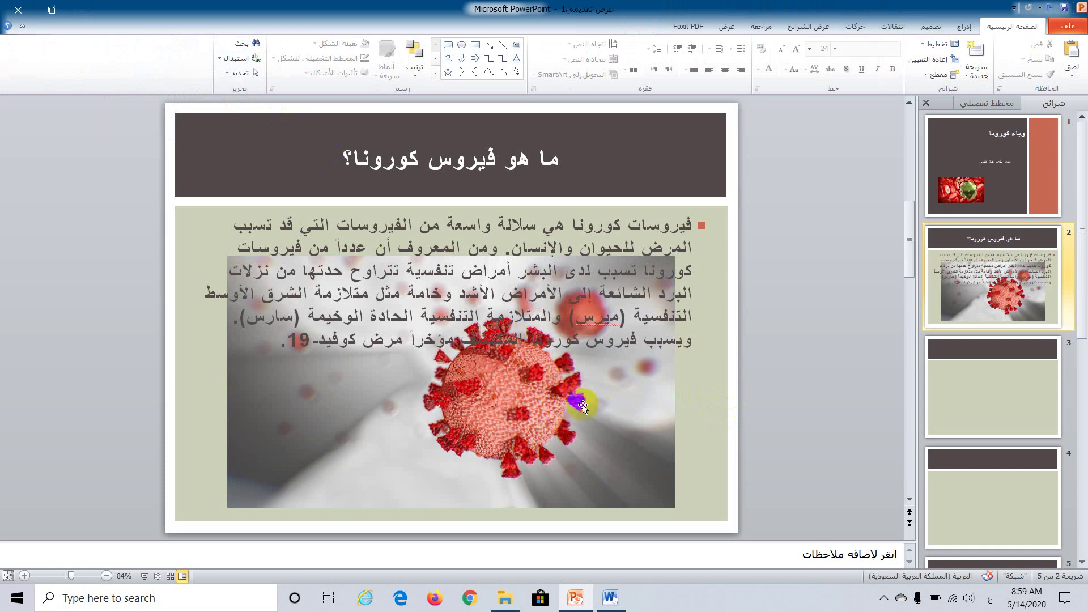
{"action": "left_click", "coordinate": [599, 247]}
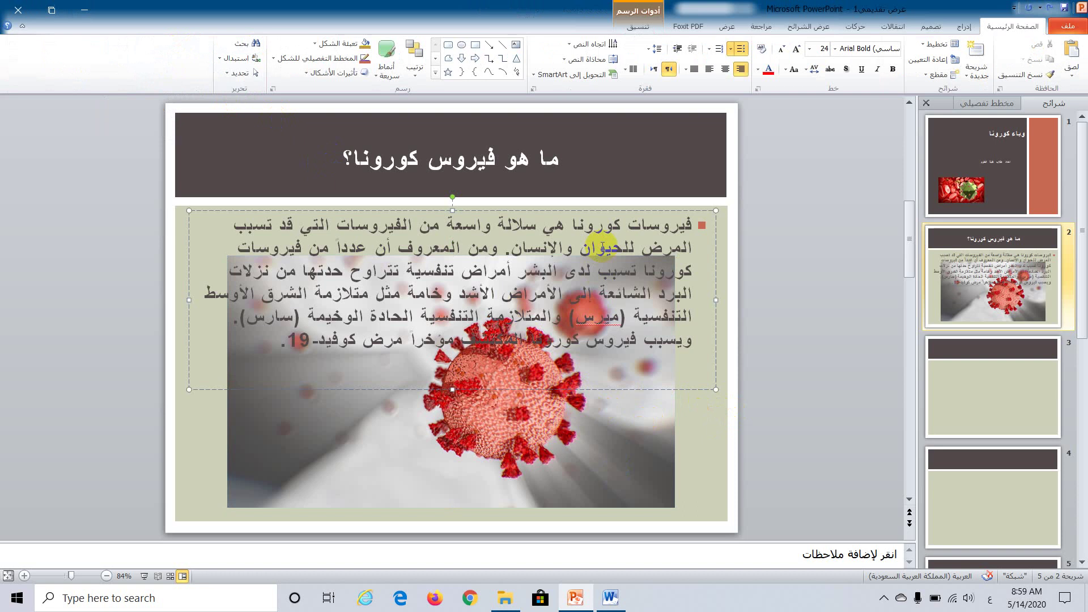
- Colour all of slide 2's paragraph text black
{"action": "key", "text": "ctrl+a"}
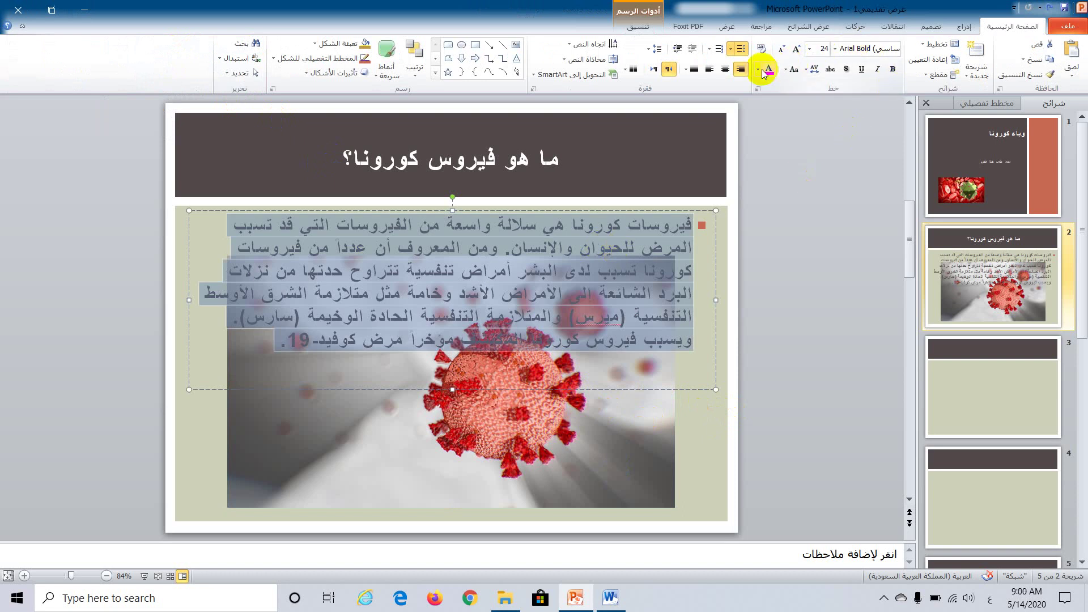
{"action": "left_click", "coordinate": [760, 71]}
{"action": "left_click", "coordinate": [760, 101]}
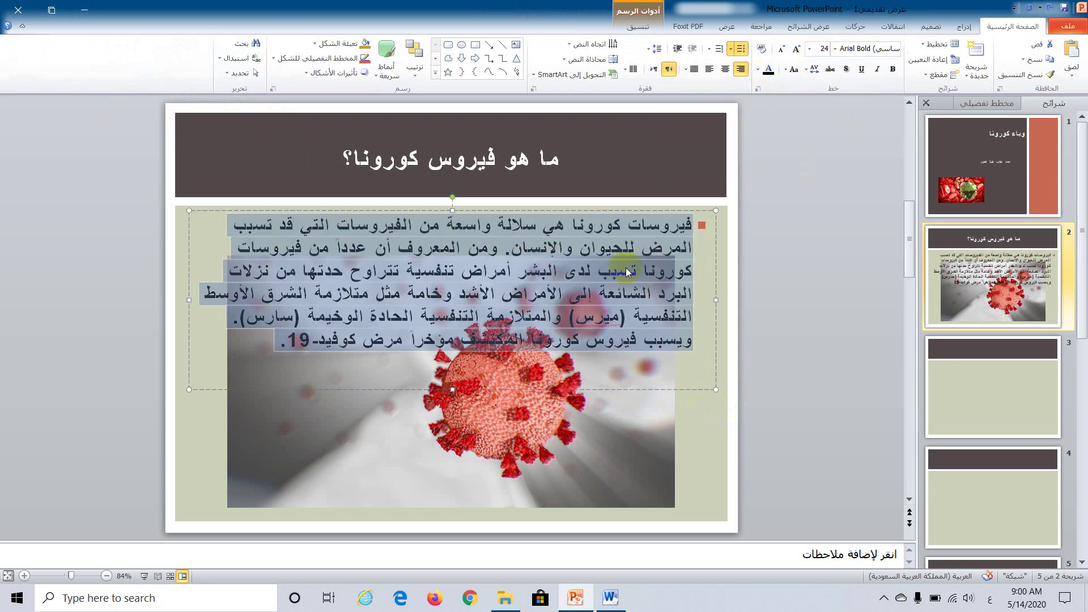
{"action": "left_click", "coordinate": [622, 394]}
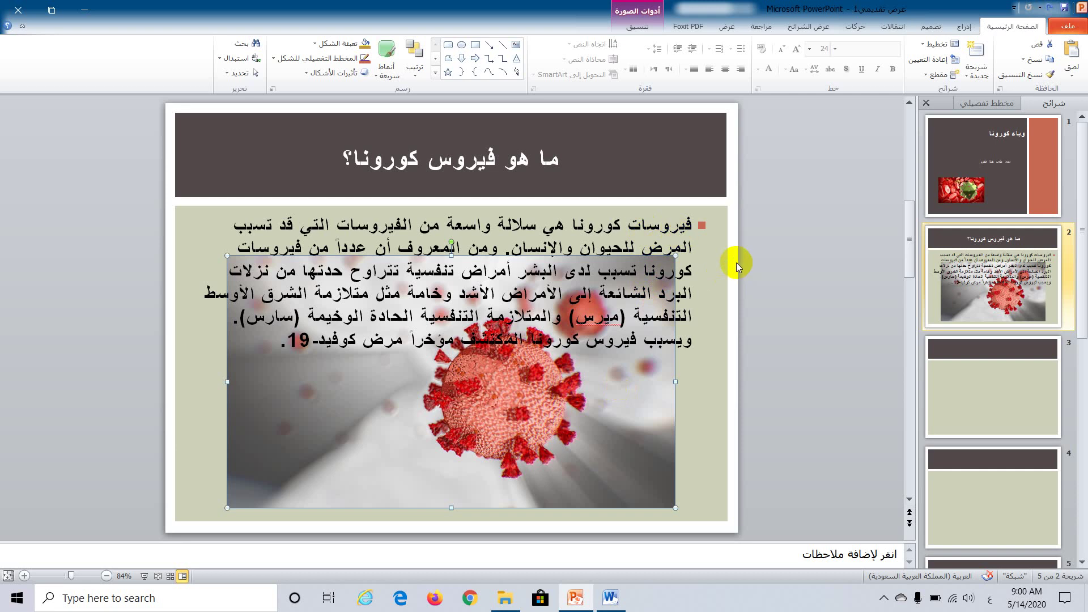
- Apply the Soft Edge Rectangle picture style to the virus picture
{"action": "double_click", "coordinate": [628, 411]}
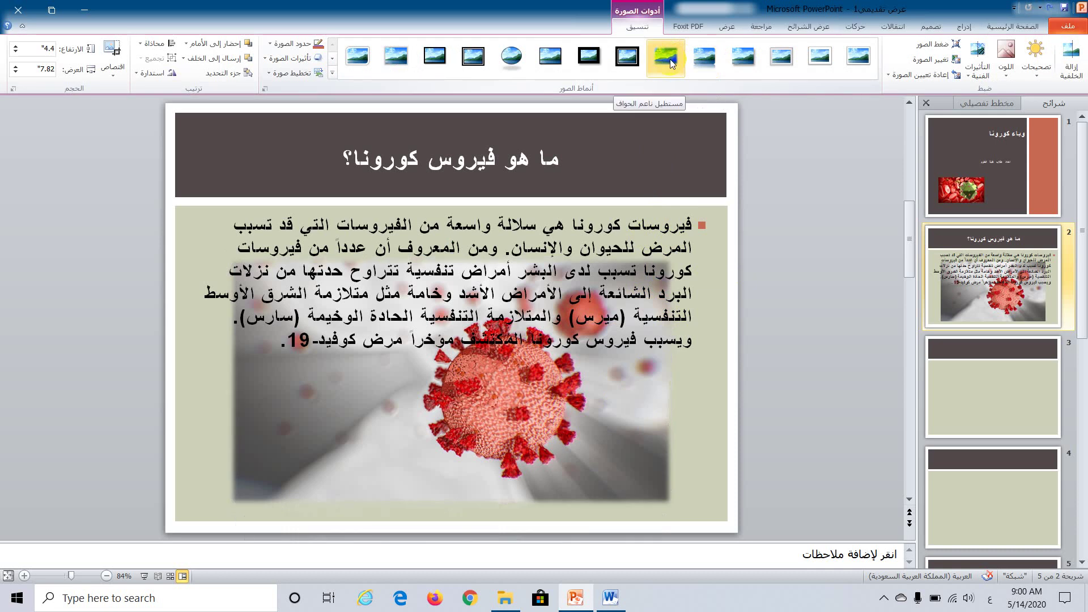
{"action": "left_click", "coordinate": [670, 64]}
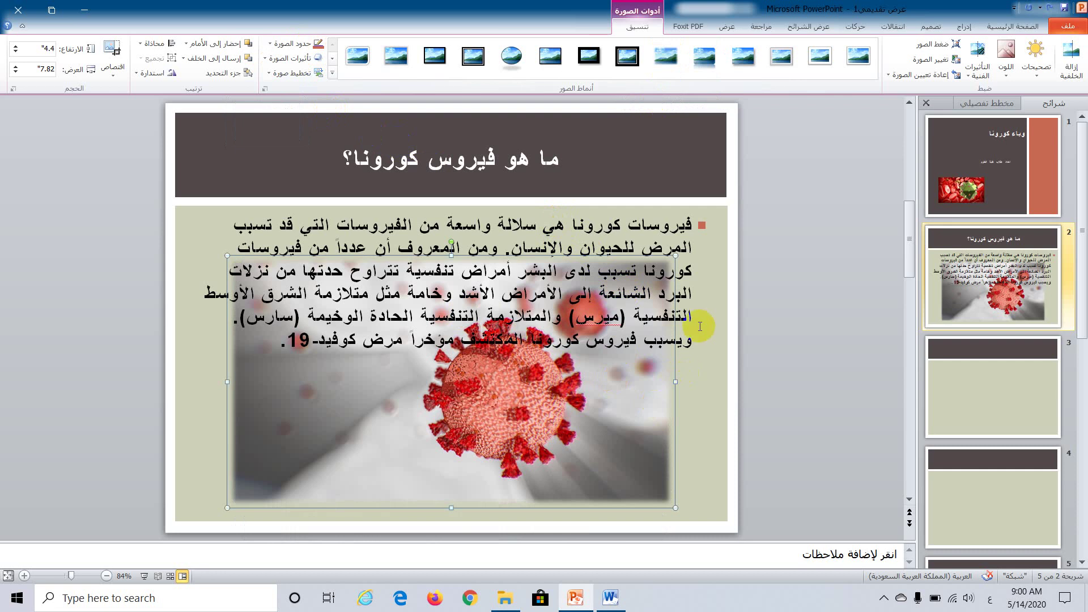
- Open slide 3 and try pasting the Word heading into its title, undoing the wrong paste
{"action": "left_click", "coordinate": [992, 389]}
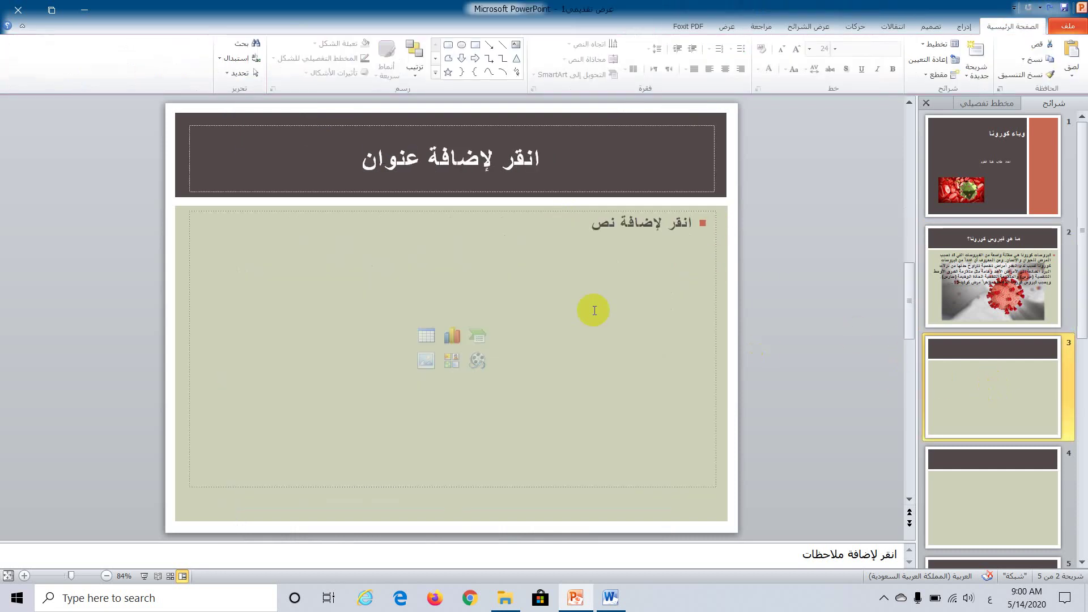
{"action": "left_click", "coordinate": [608, 598]}
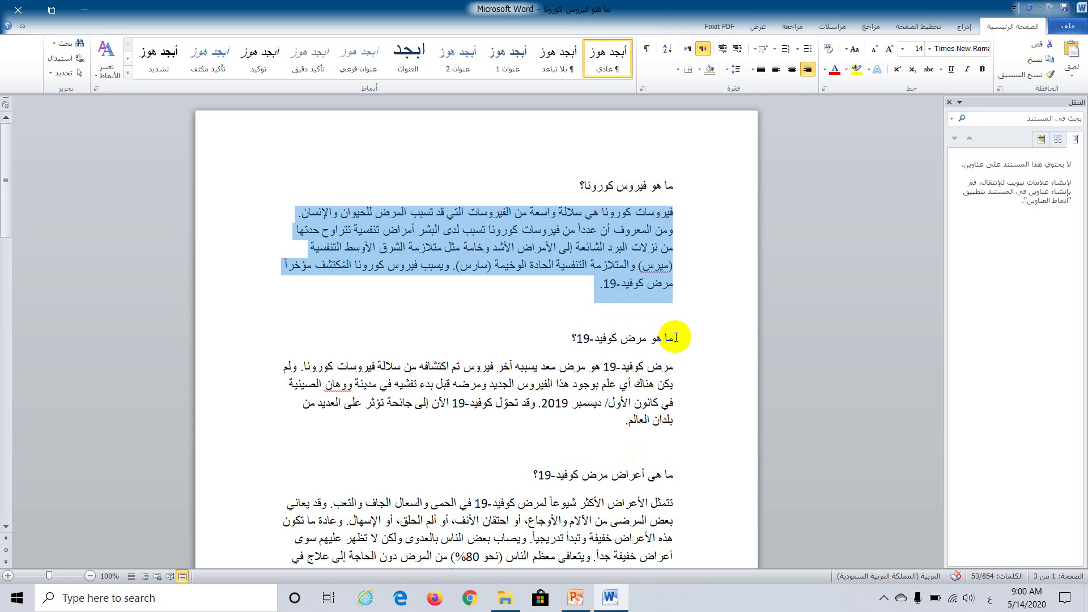
{"action": "left_click_drag", "start_coordinate": [676, 337], "coordinate": [554, 340]}
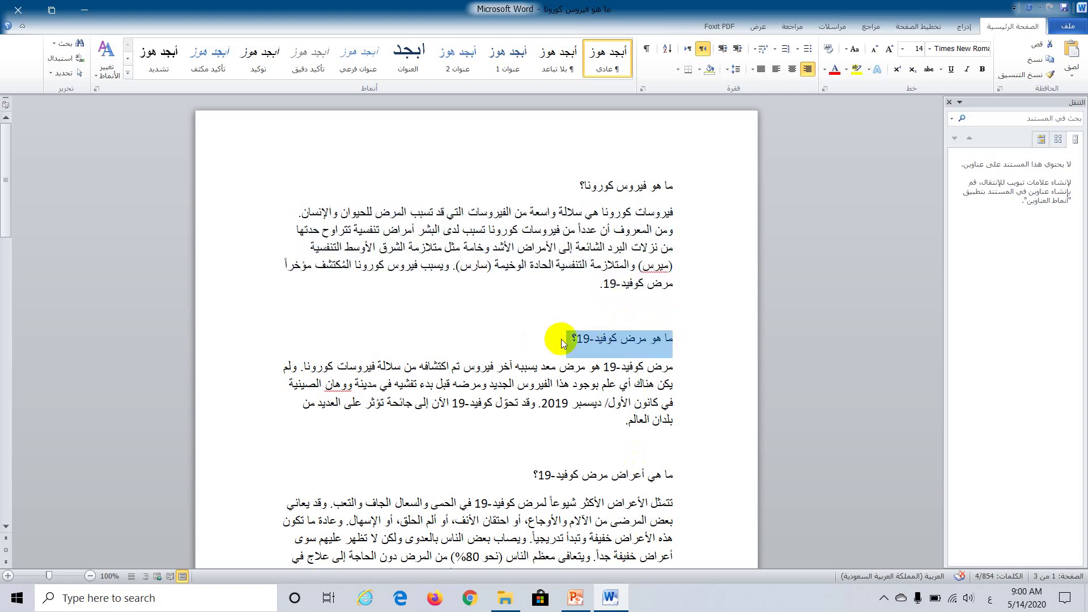
{"action": "right_click", "coordinate": [640, 356]}
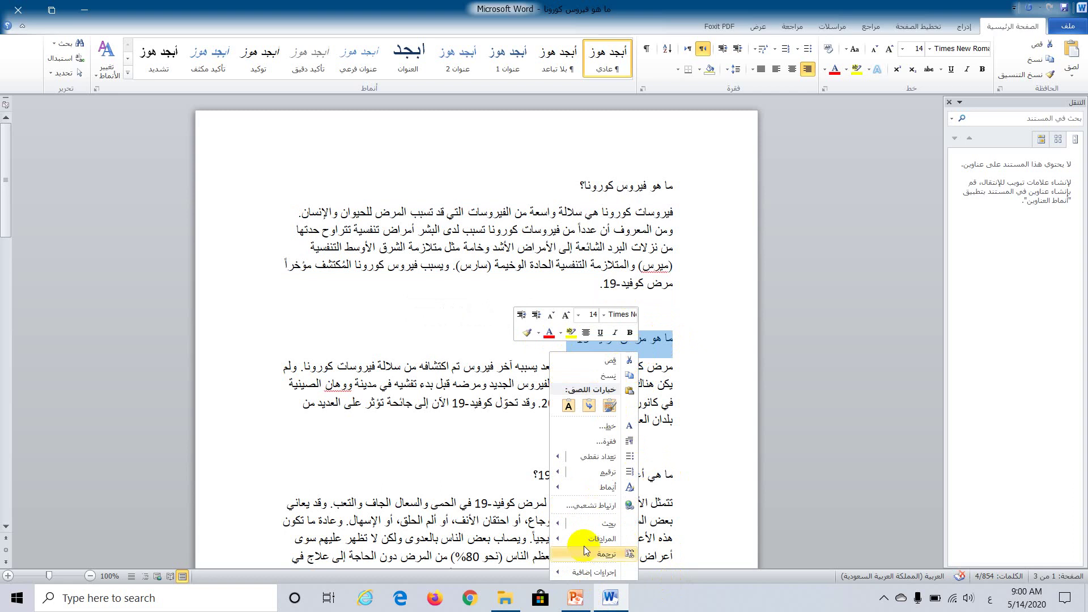
{"action": "left_click", "coordinate": [575, 598]}
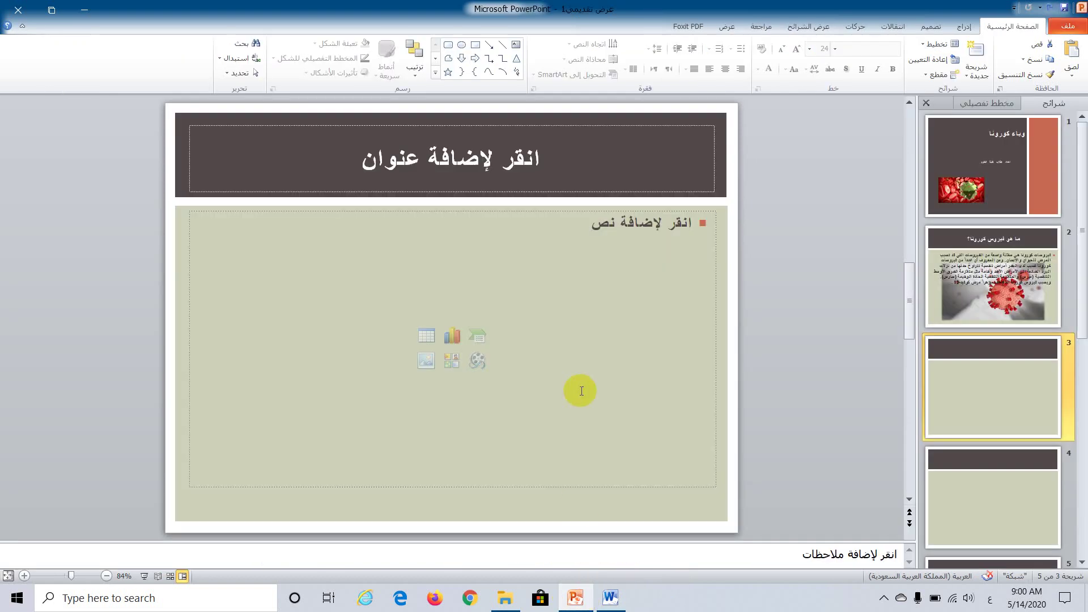
{"action": "right_click", "coordinate": [602, 165]}
{"action": "left_click", "coordinate": [512, 219]}
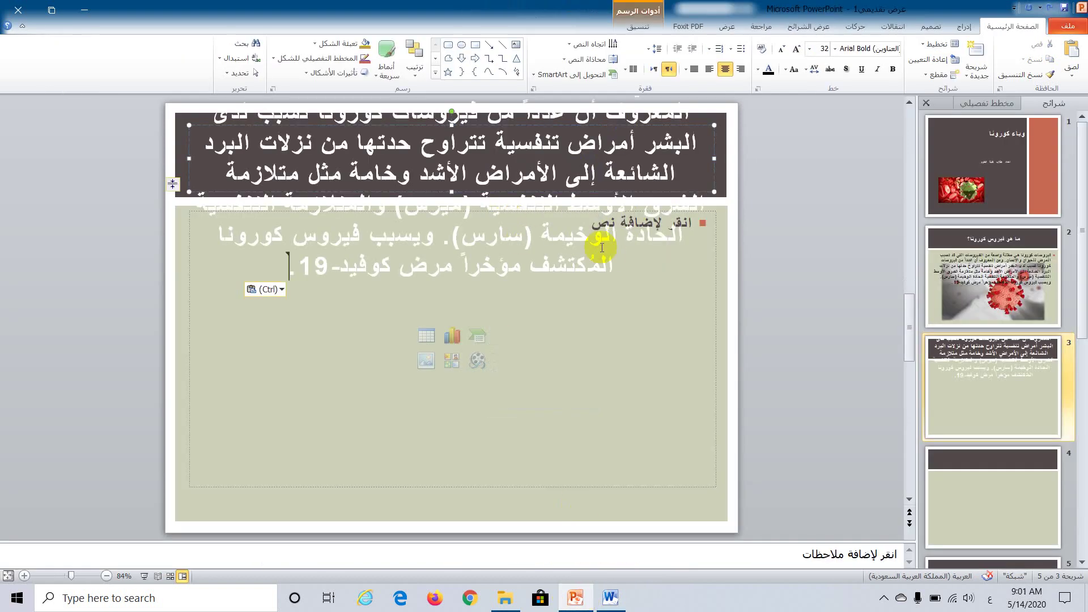
{"action": "key", "text": "ctrl+z"}
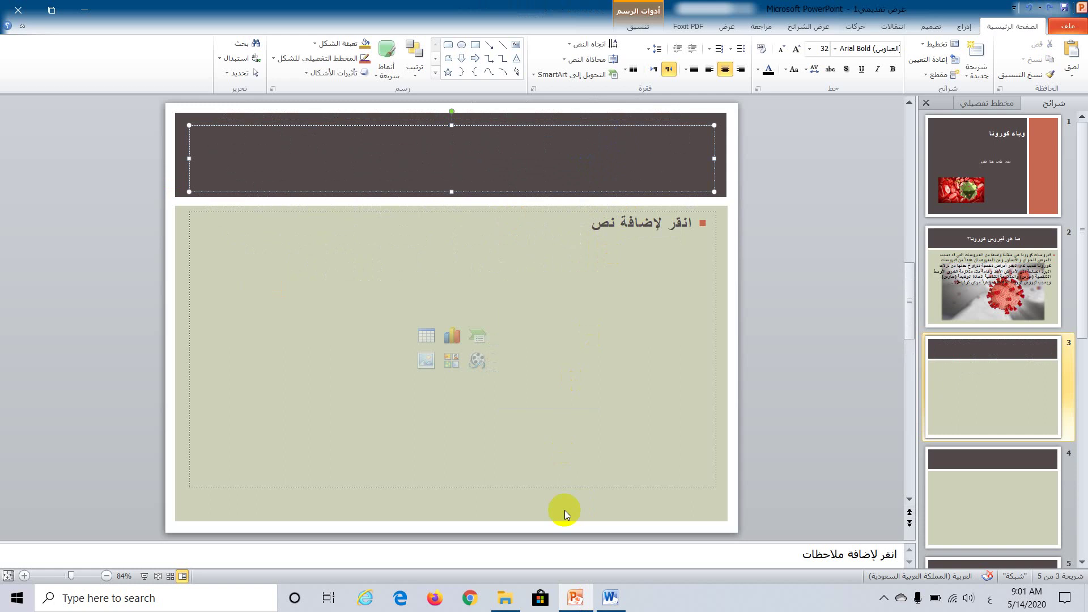
- Copy the heading ما هو مرض كوفيد-19؟ from Word and paste it as slide 3's title
{"action": "left_click", "coordinate": [610, 598]}
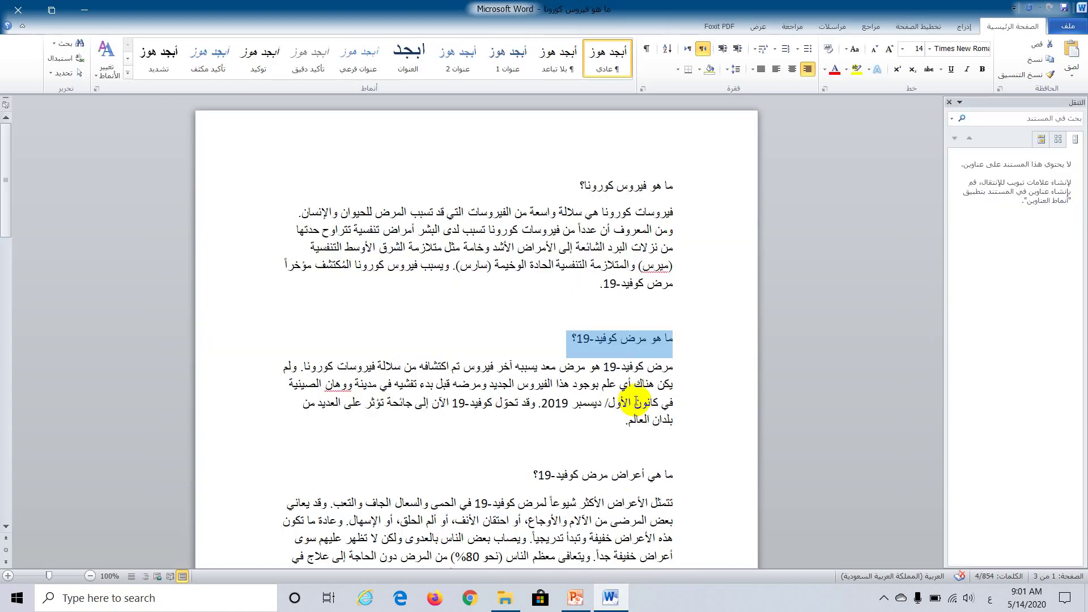
{"action": "right_click", "coordinate": [606, 338]}
{"action": "left_click", "coordinate": [574, 358]}
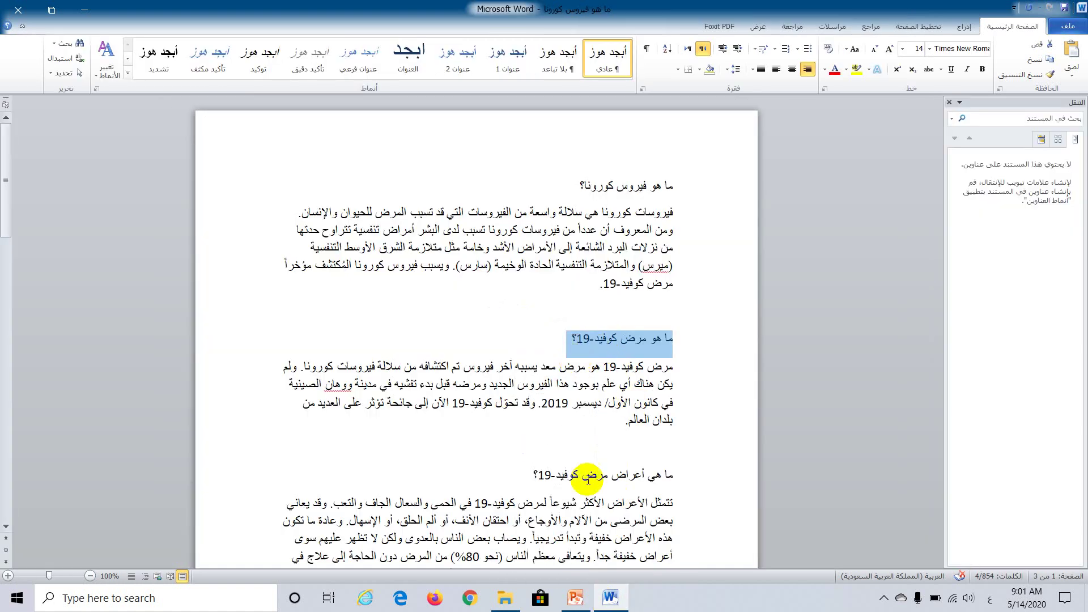
{"action": "left_click", "coordinate": [575, 598]}
{"action": "right_click", "coordinate": [640, 159]}
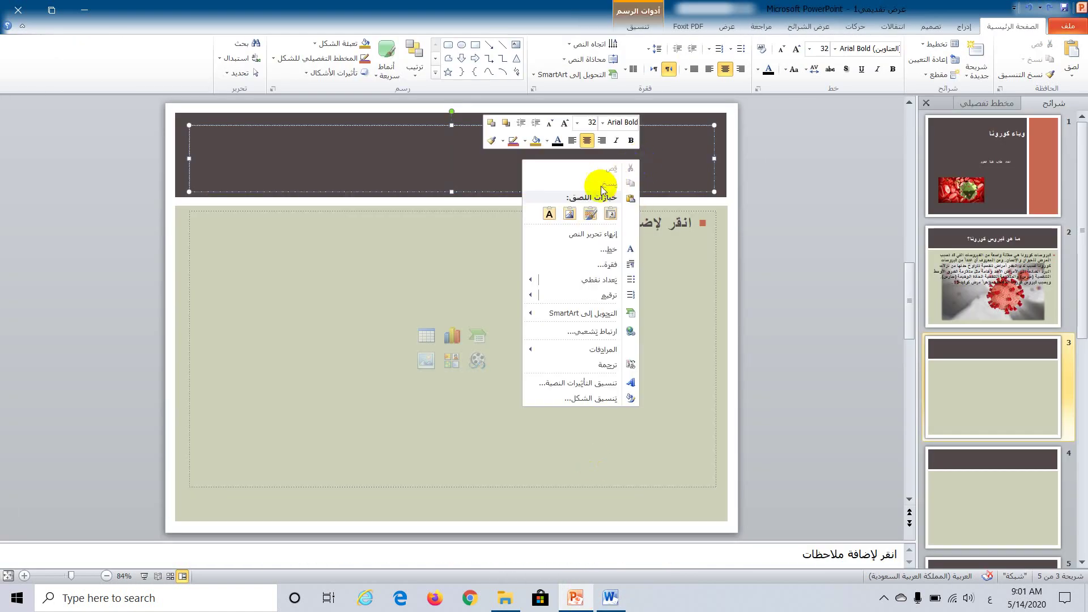
{"action": "left_click", "coordinate": [550, 210]}
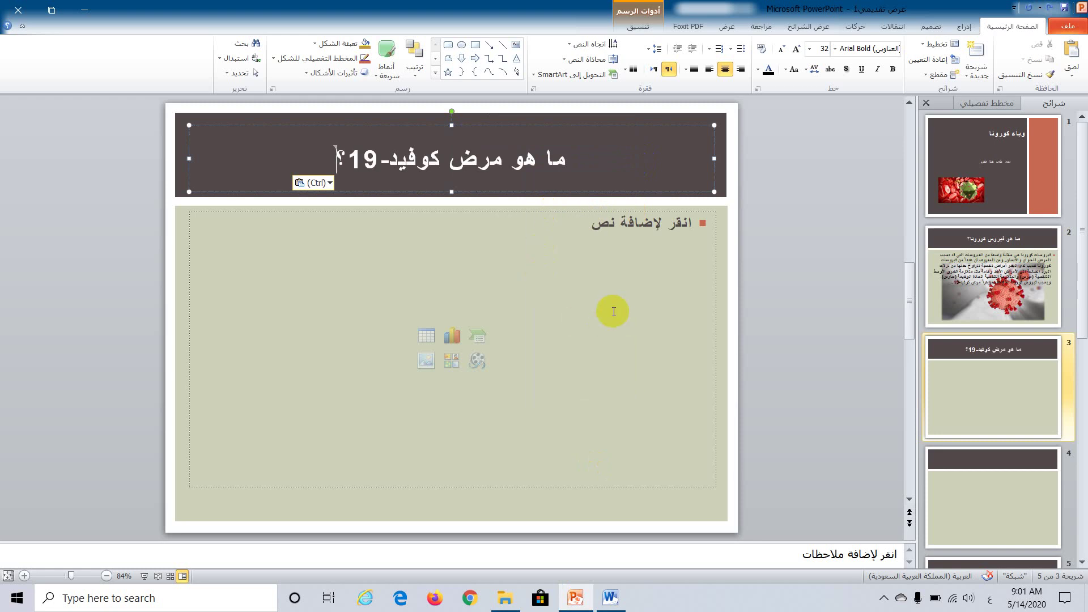
- Copy the paragraph under the COVID-19 heading in Word and paste it into slide 3's body
{"action": "left_click", "coordinate": [612, 309]}
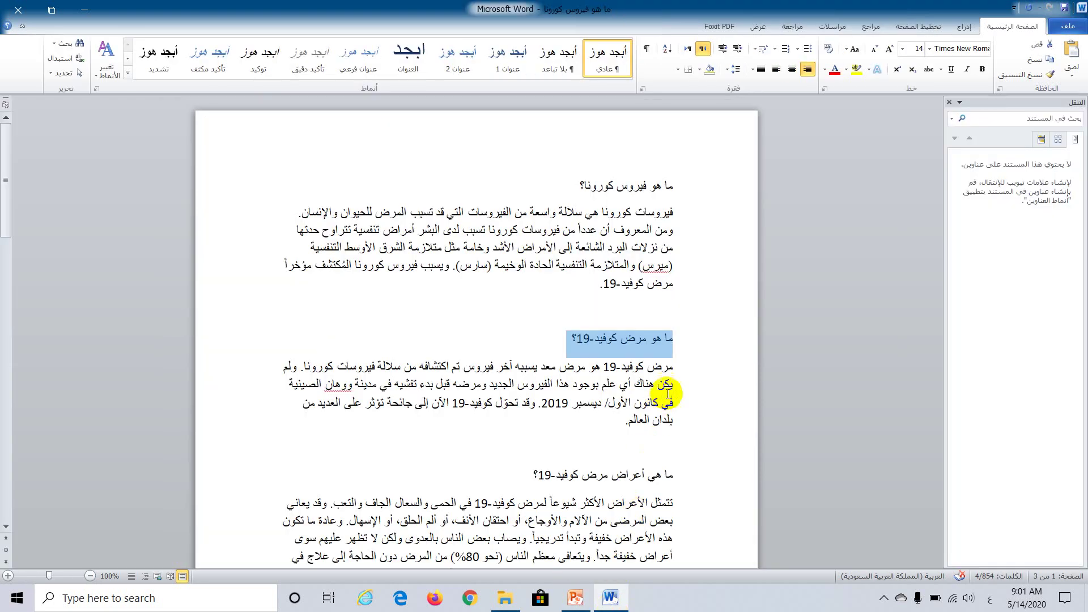
{"action": "left_click_drag", "start_coordinate": [671, 366], "coordinate": [522, 420]}
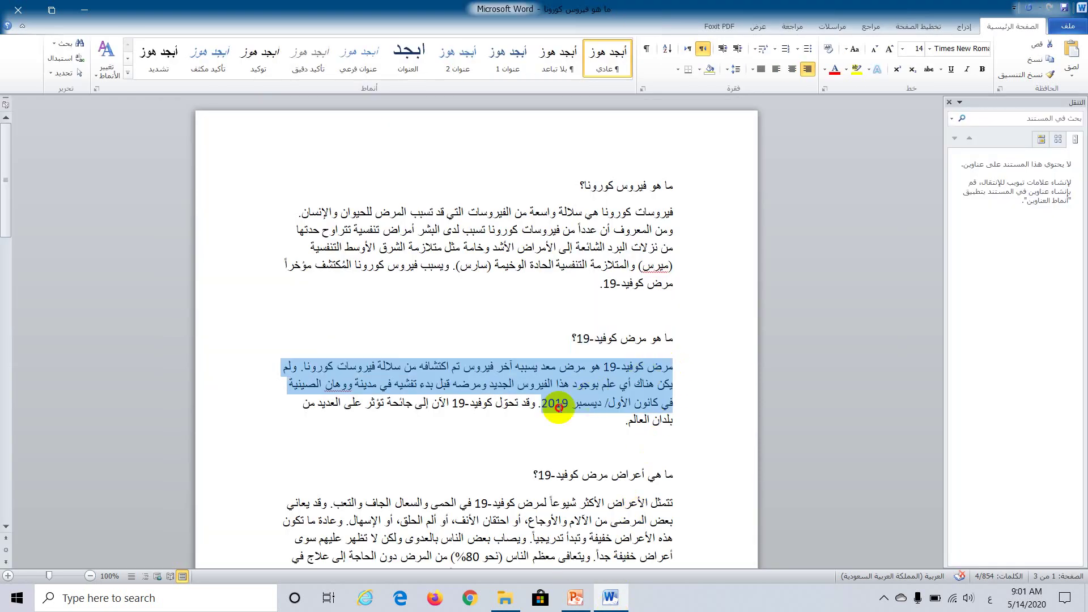
{"action": "right_click", "coordinate": [594, 372]}
{"action": "left_click", "coordinate": [565, 169]}
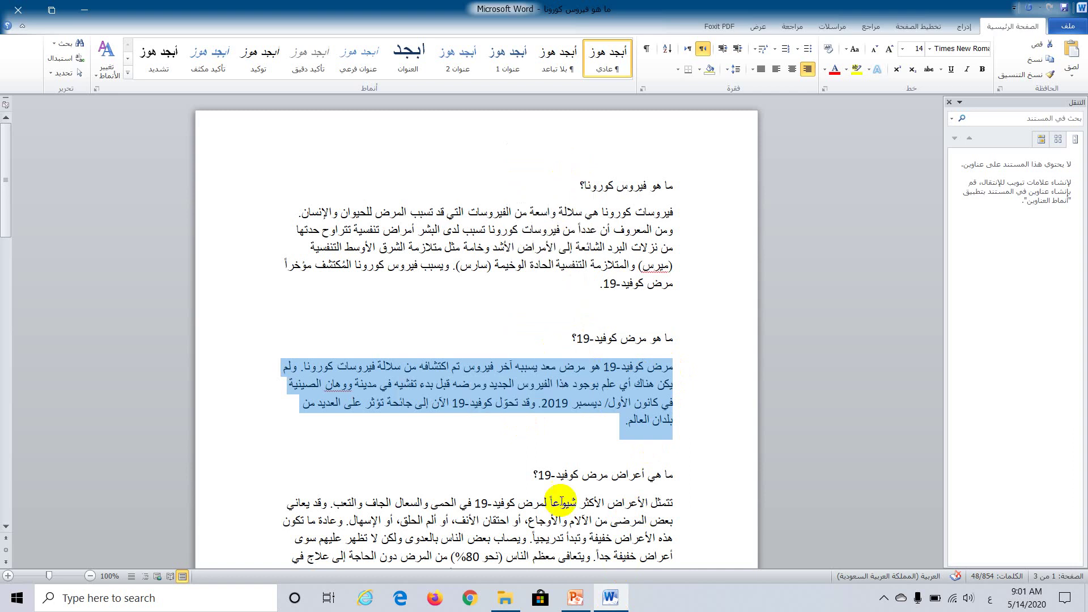
{"action": "left_click", "coordinate": [575, 598]}
{"action": "right_click", "coordinate": [669, 245]}
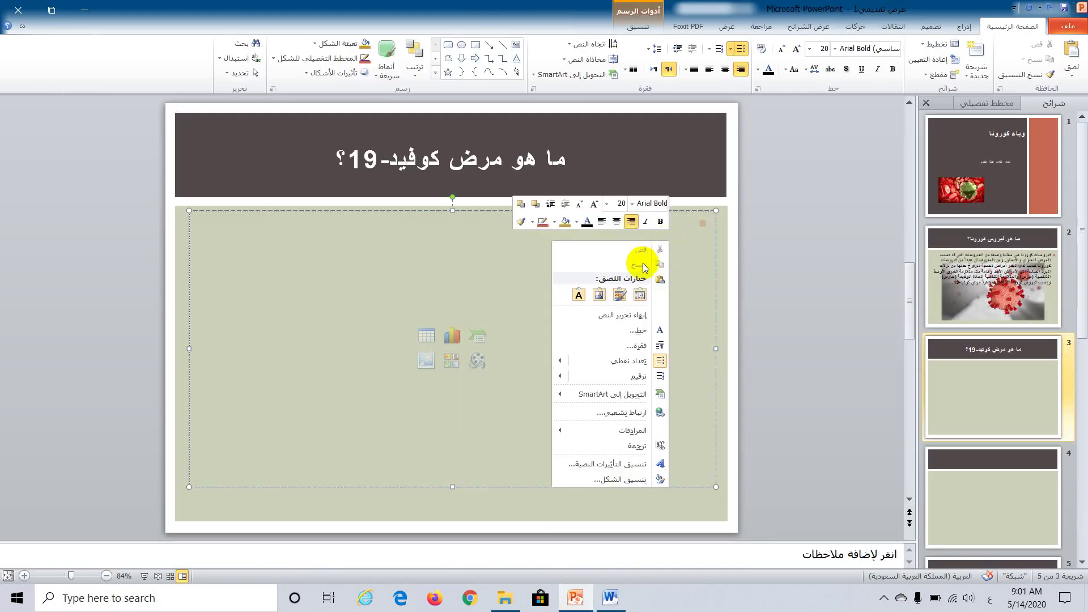
{"action": "left_click", "coordinate": [579, 294]}
- Set the pasted paragraph to 24 pt and shorten its text box to fit
{"action": "double_click", "coordinate": [558, 282]}
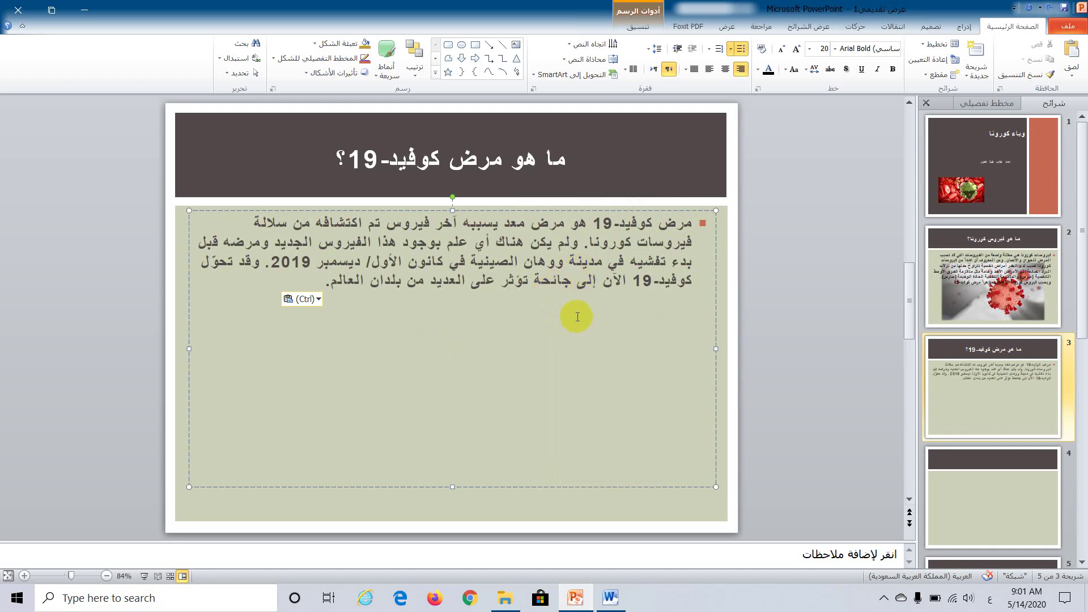
{"action": "key", "text": "ctrl+a"}
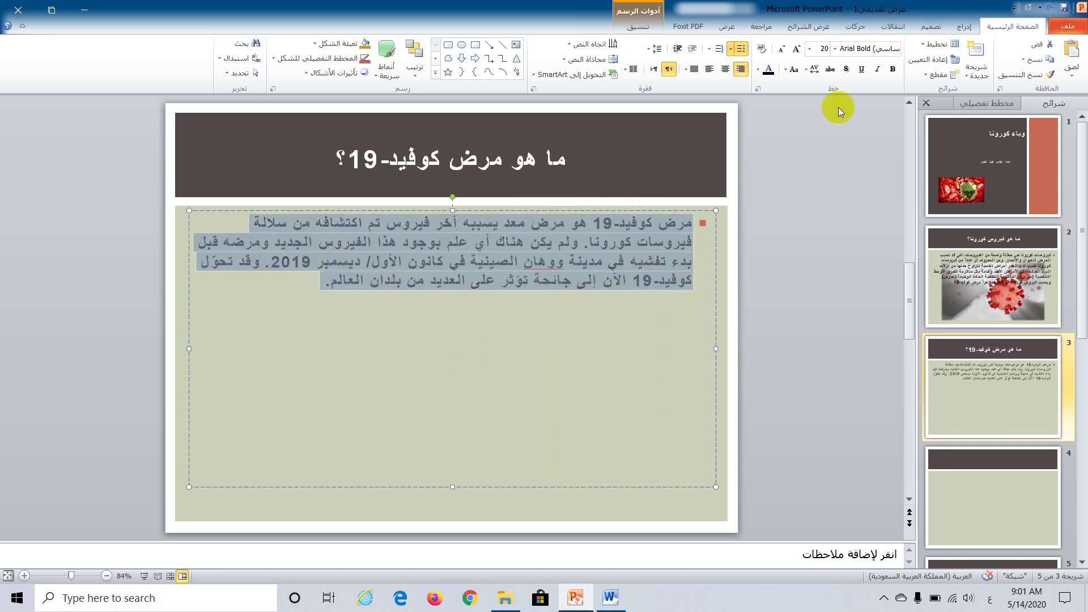
{"action": "left_click", "coordinate": [809, 52]}
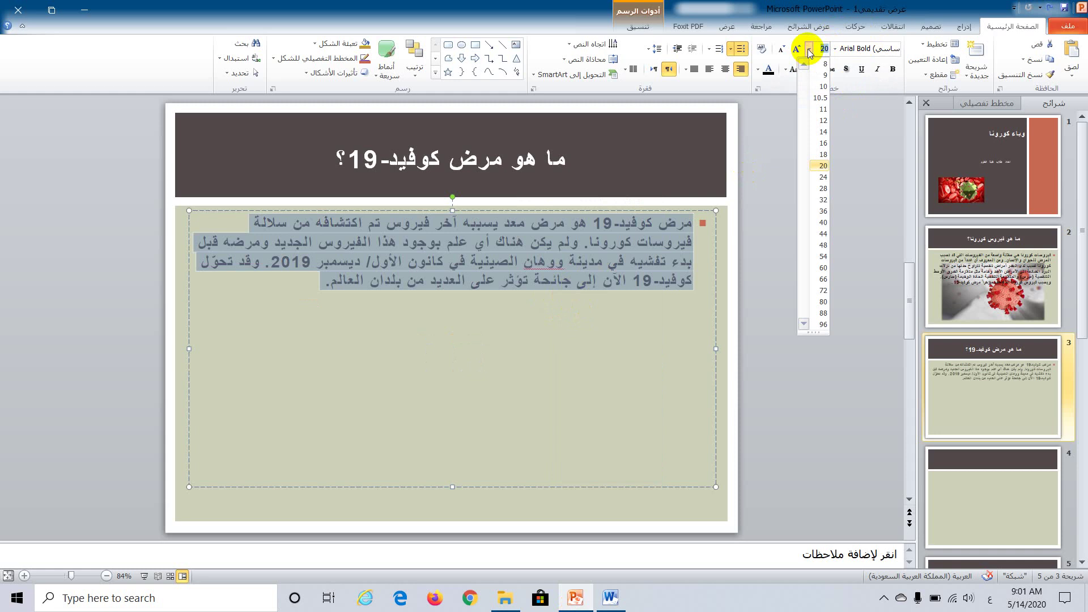
{"action": "left_click", "coordinate": [817, 177]}
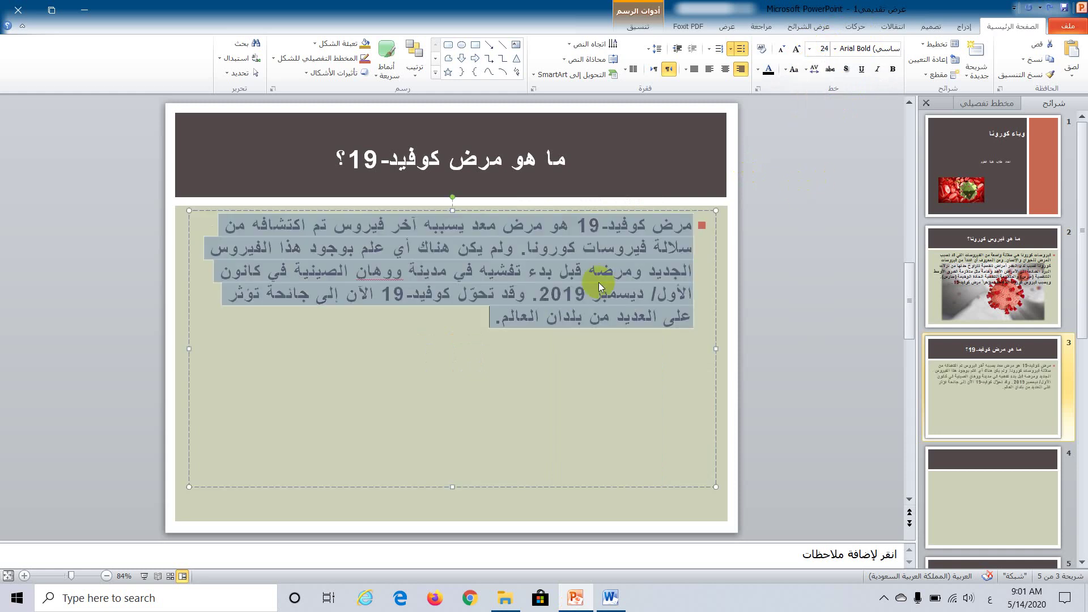
{"action": "left_click", "coordinate": [538, 408]}
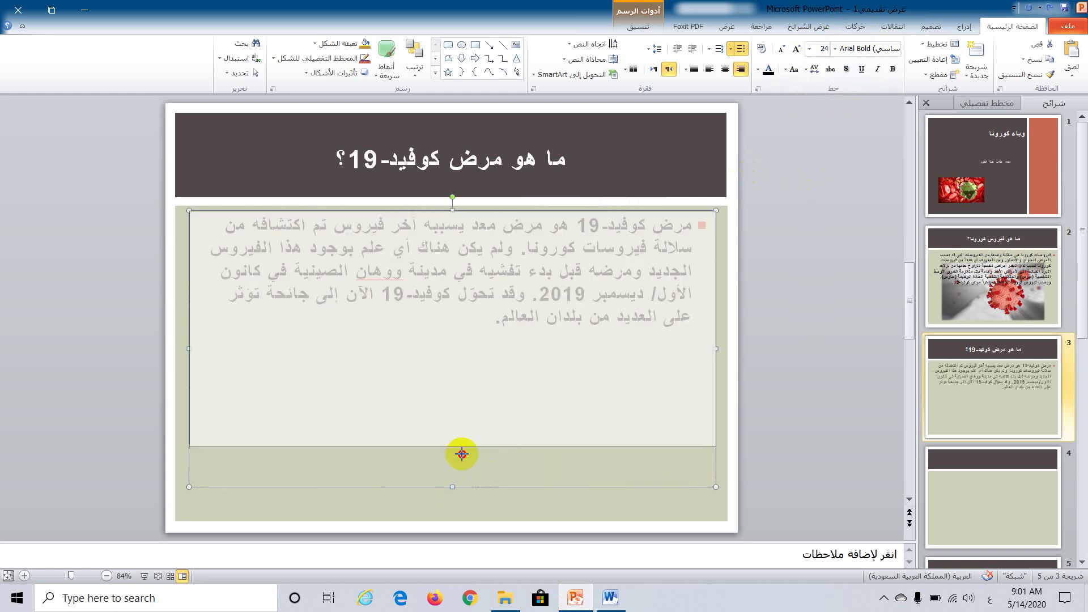
{"action": "left_click_drag", "start_coordinate": [452, 488], "coordinate": [469, 352]}
{"action": "left_click", "coordinate": [487, 408]}
{"action": "left_click", "coordinate": [549, 243]}
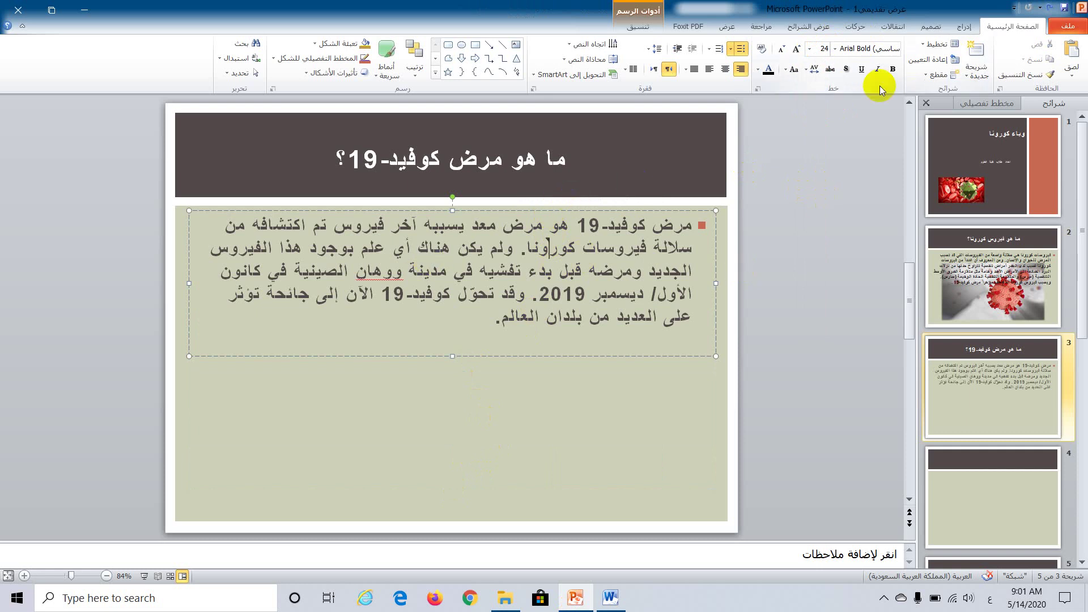
- Insert the pic 2 symptoms infographic by mistake, then delete it
{"action": "left_click", "coordinate": [964, 26]}
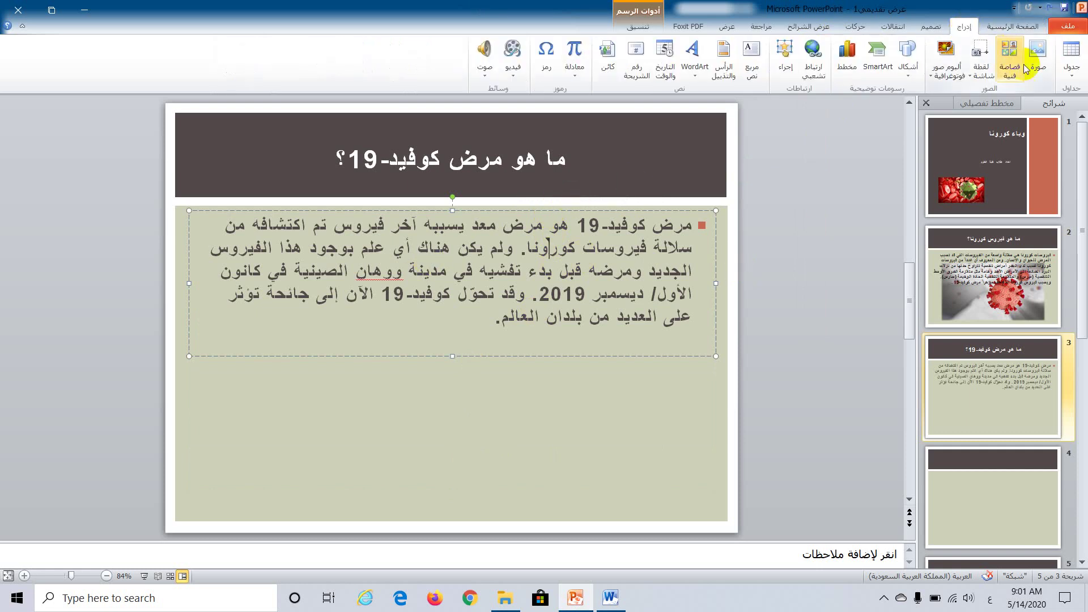
{"action": "left_click", "coordinate": [1034, 79]}
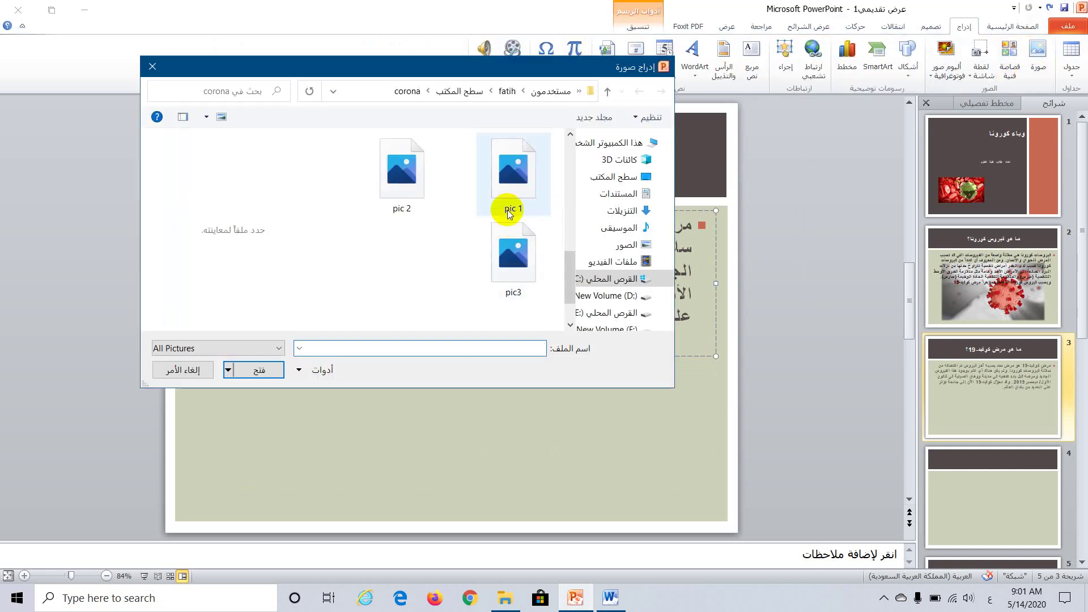
{"action": "double_click", "coordinate": [391, 182]}
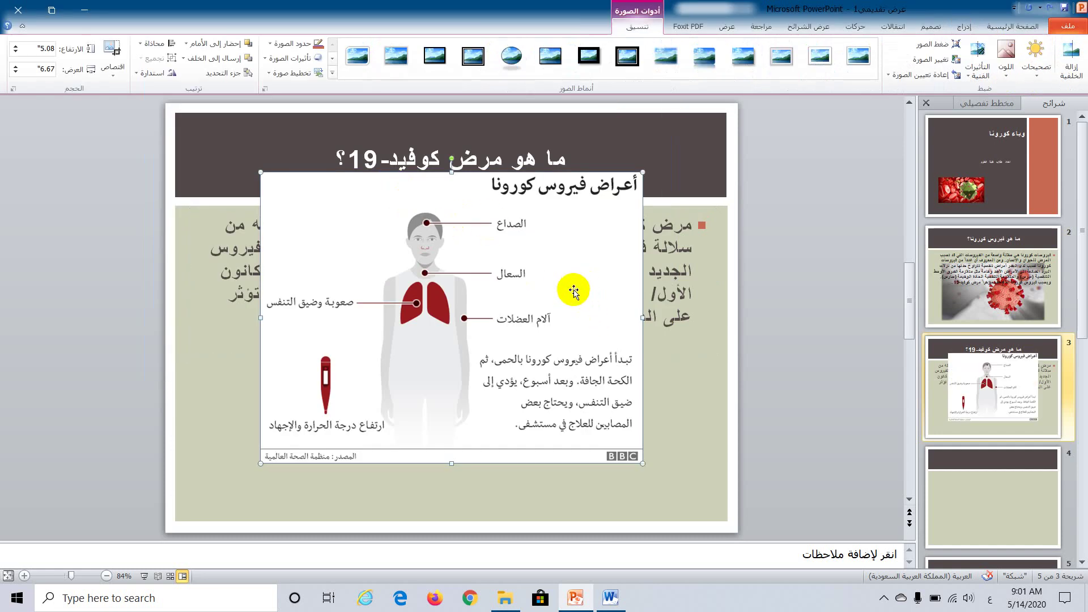
{"action": "key", "text": "Delete"}
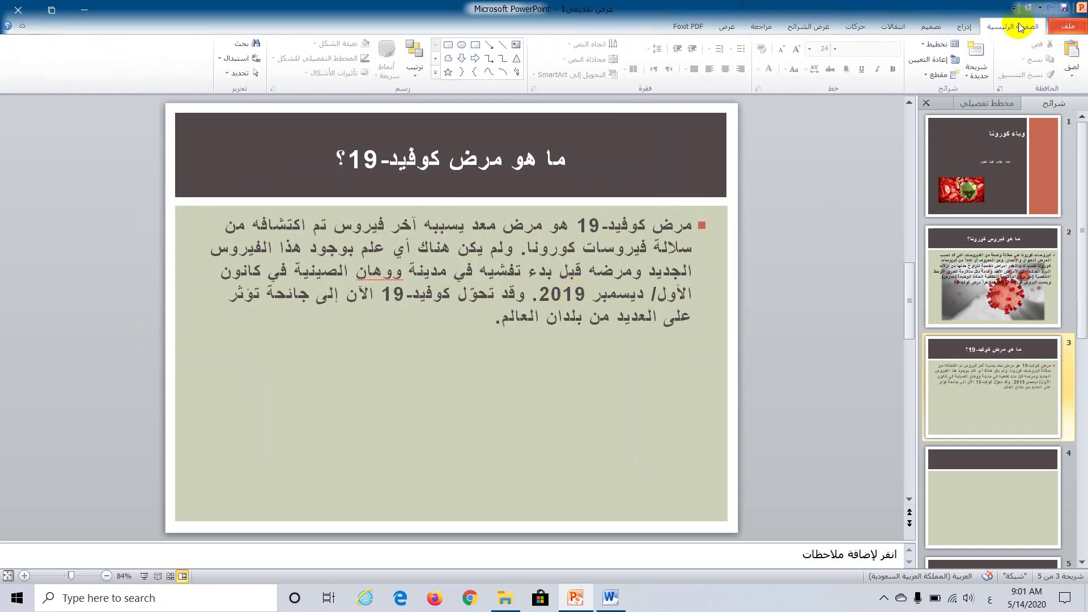
- Insert pic 1 on slide 3 and enlarge it to 2.5 inches tall
{"action": "left_click", "coordinate": [963, 27]}
{"action": "left_click", "coordinate": [1037, 60]}
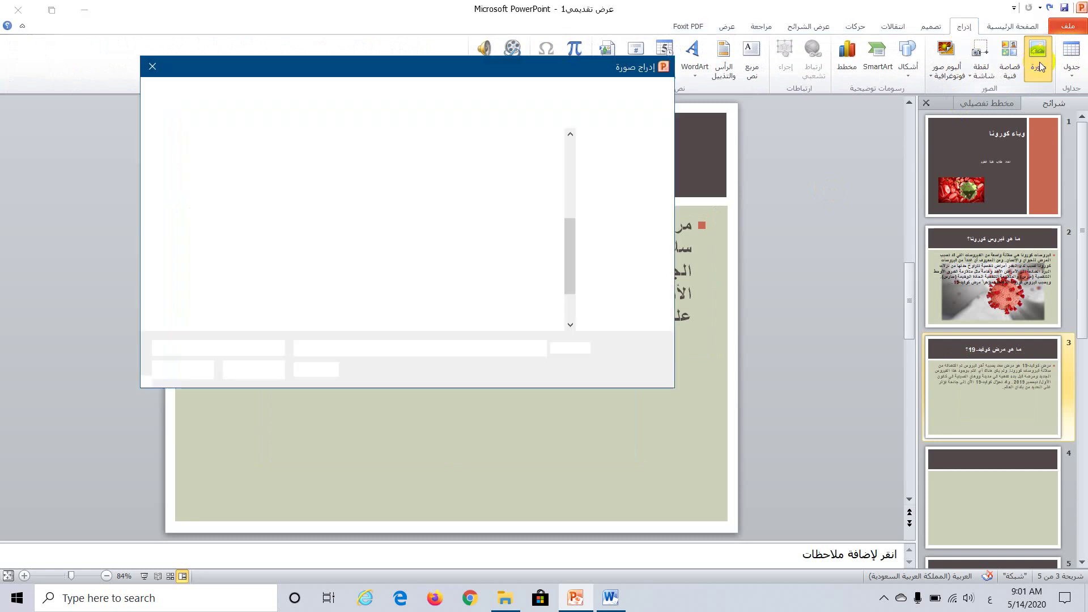
{"action": "double_click", "coordinate": [506, 205]}
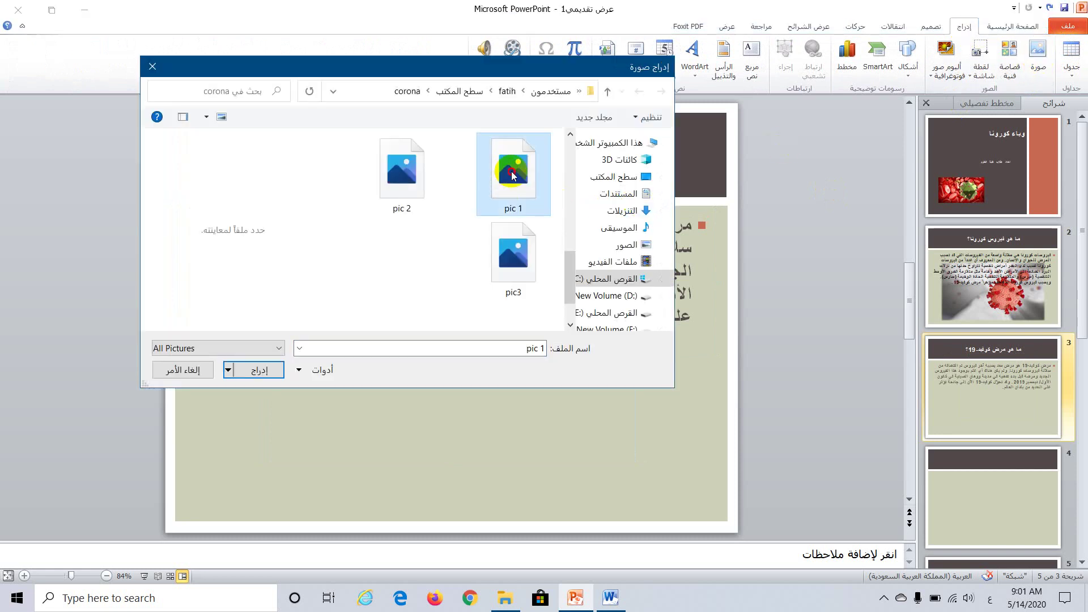
{"action": "mouse_move", "coordinate": [480, 326]}
{"action": "left_mouse_down"}
{"action": "mouse_move", "coordinate": [476, 385]}
{"action": "mouse_move", "coordinate": [490, 395]}
{"action": "left_mouse_up"}
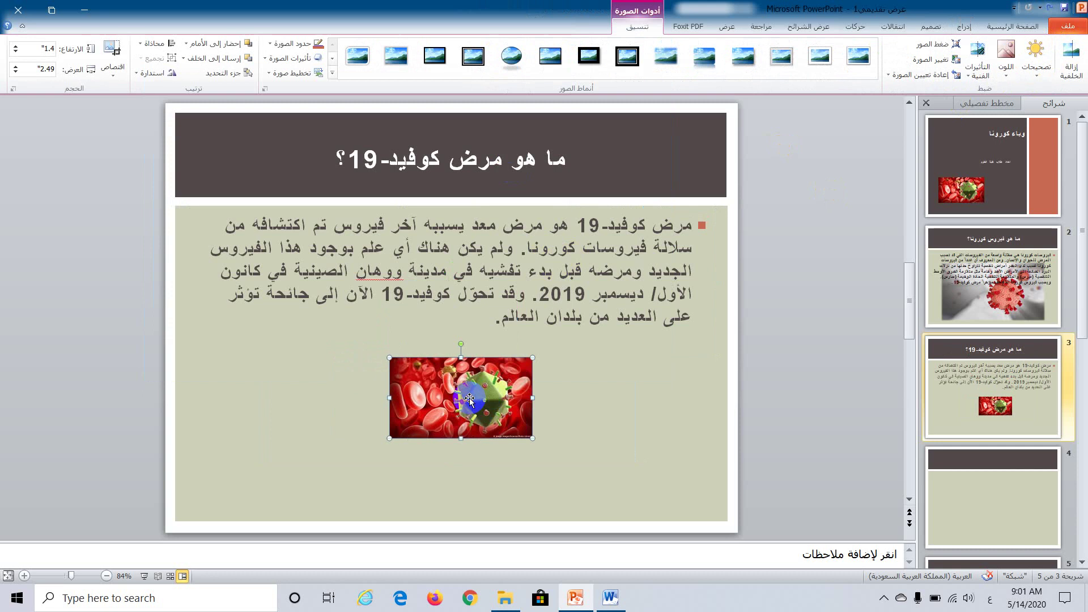
{"action": "left_click", "coordinate": [16, 46]}
{"action": "left_click", "coordinate": [16, 45]}
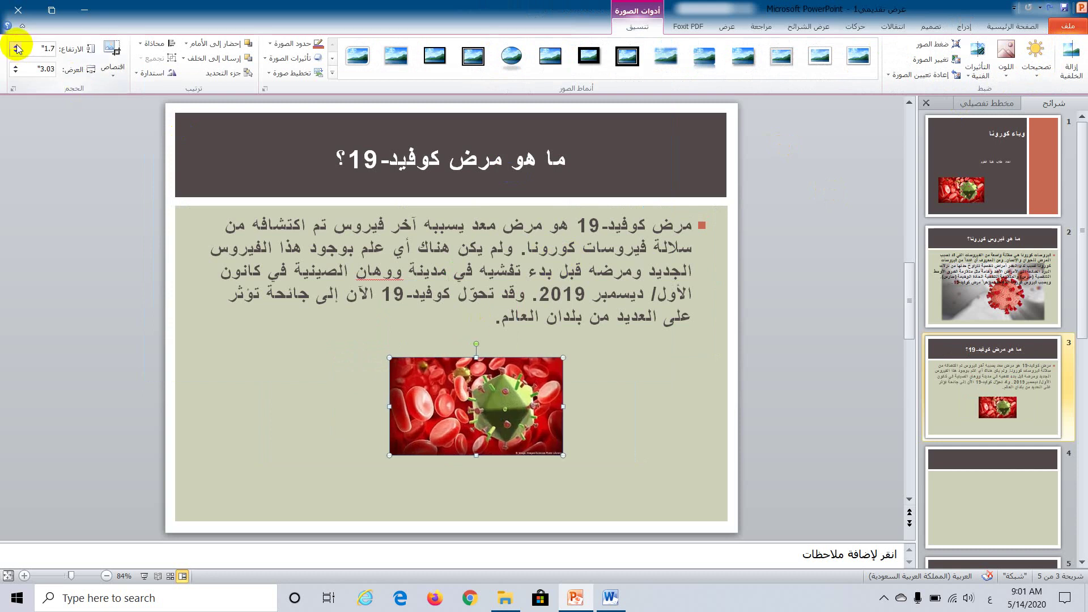
{"action": "left_click", "coordinate": [16, 45]}
{"action": "left_click", "coordinate": [16, 45]}
{"action": "left_click", "coordinate": [16, 45]}
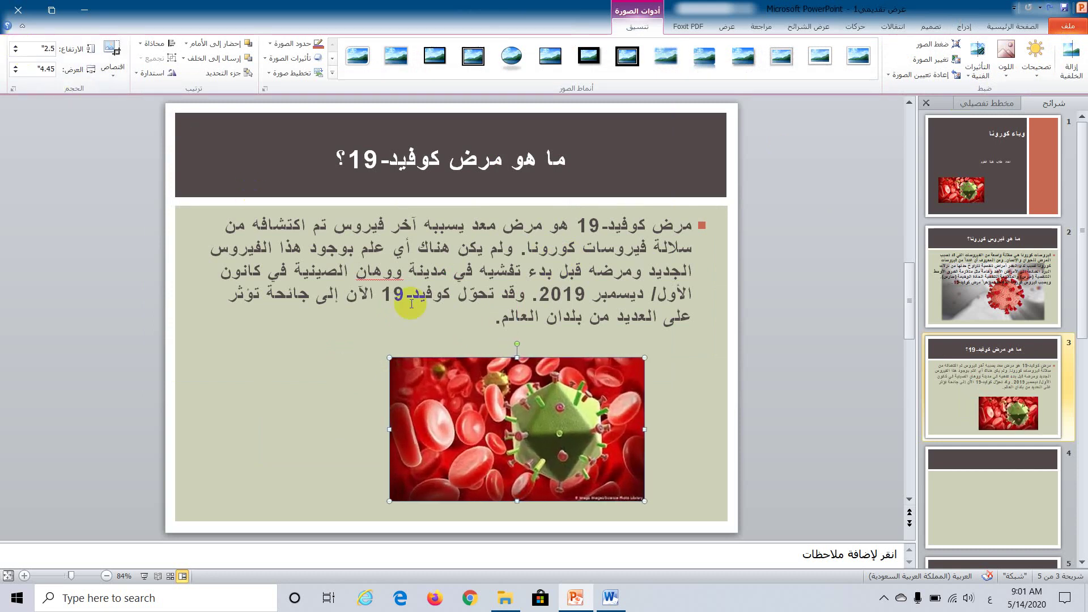
- Centre the picture below the paragraph, then move on to slide 4
{"action": "left_click_drag", "start_coordinate": [568, 420], "coordinate": [501, 413]}
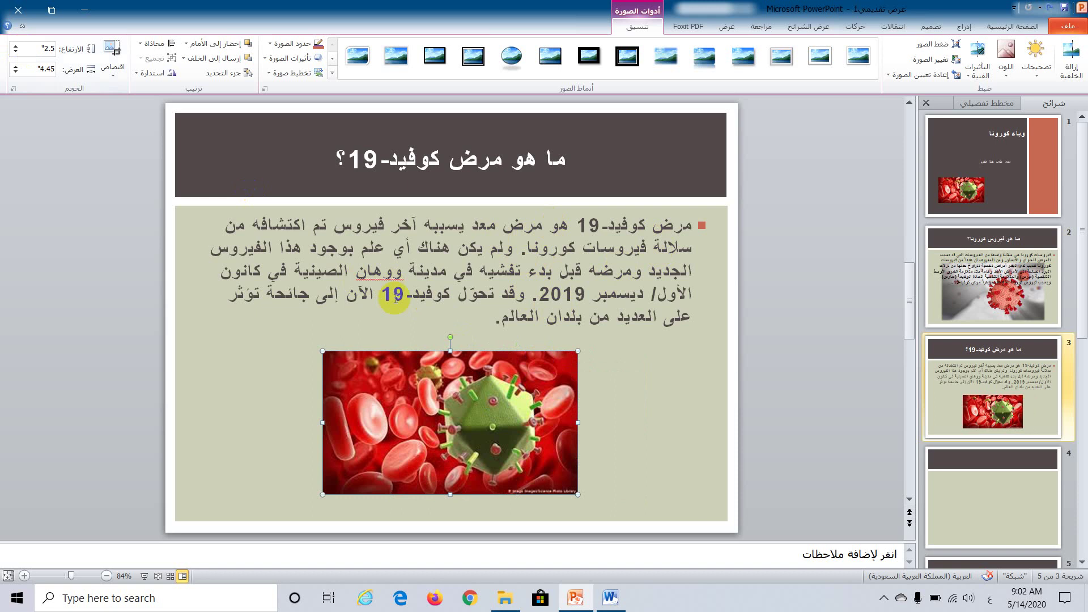
{"action": "left_click_drag", "start_coordinate": [408, 274], "coordinate": [296, 274]}
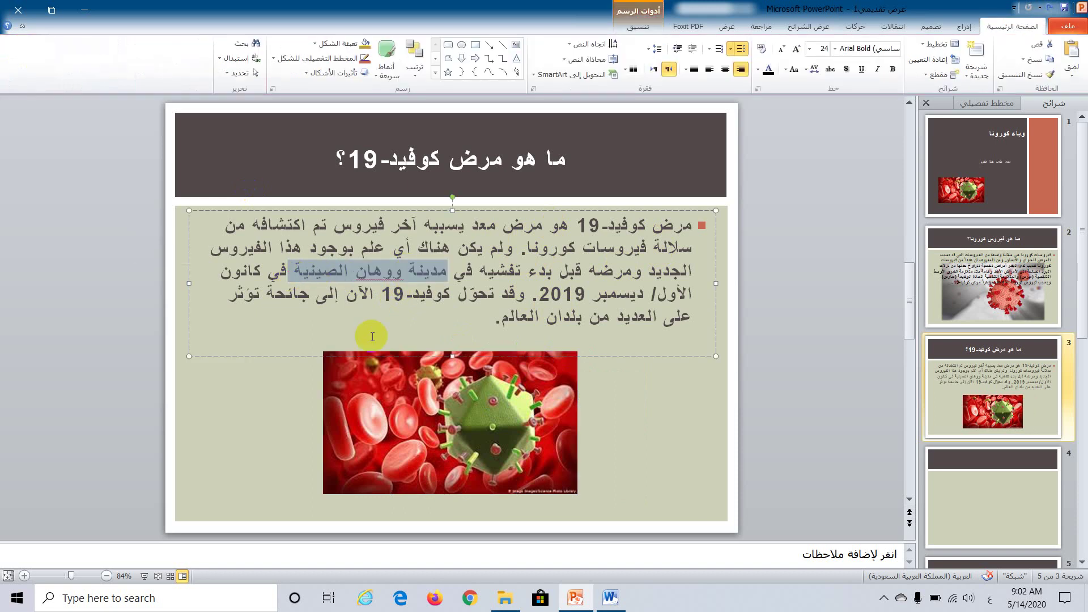
{"action": "left_click", "coordinate": [425, 391]}
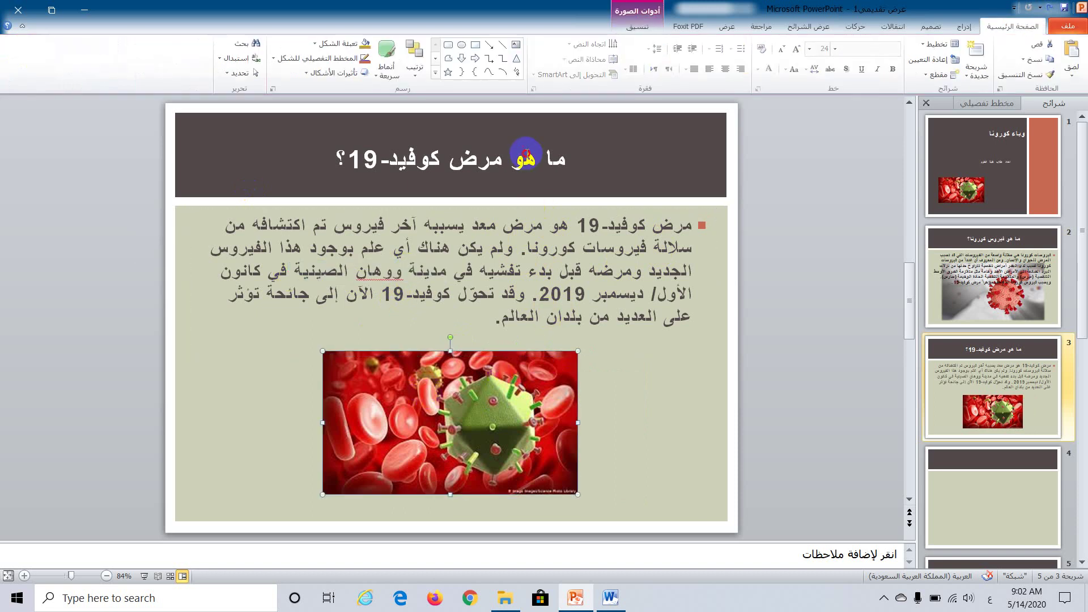
{"action": "left_click", "coordinate": [526, 158]}
{"action": "left_click", "coordinate": [1012, 486]}
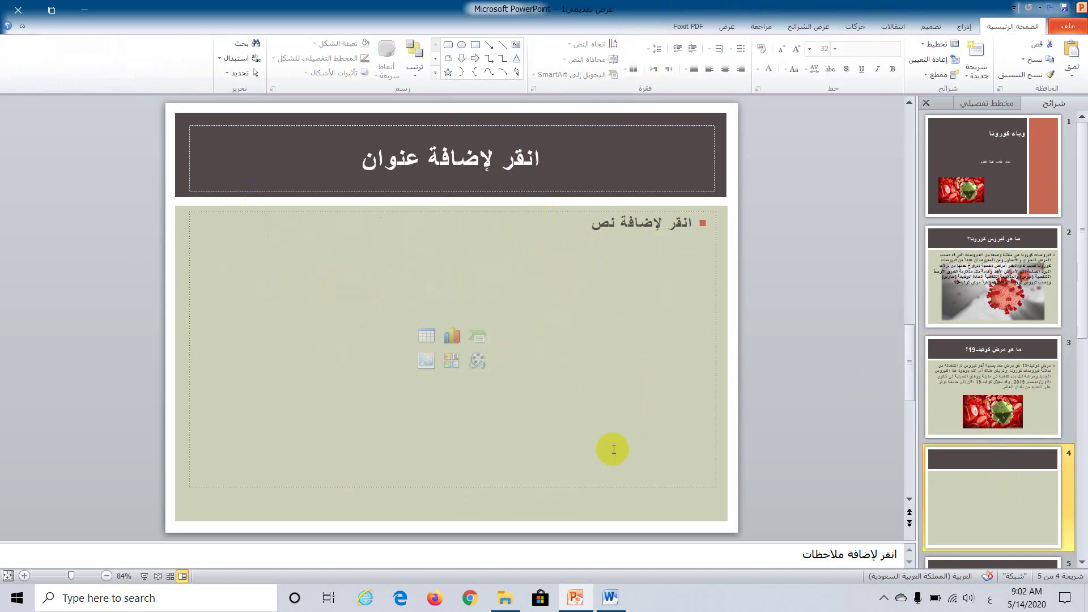
- Turn off bullets in slide 4's content box, deleting a mistakenly pasted symptoms heading
{"action": "left_click", "coordinate": [605, 603]}
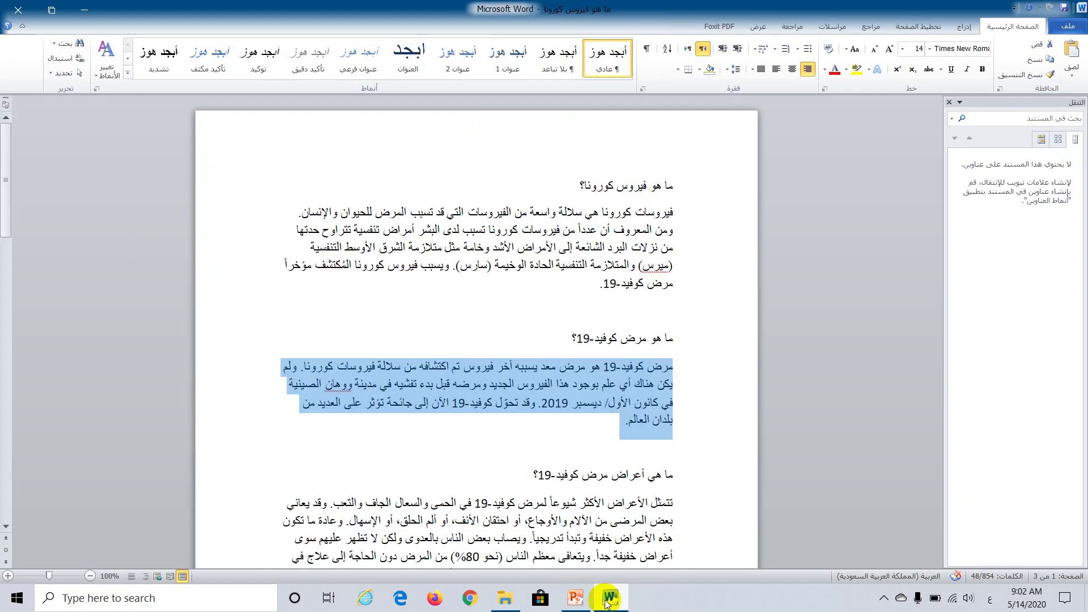
{"action": "scroll", "coordinate": [660, 396], "scroll_direction": "down", "scroll_amount": 3}
{"action": "left_click", "coordinate": [684, 378]}
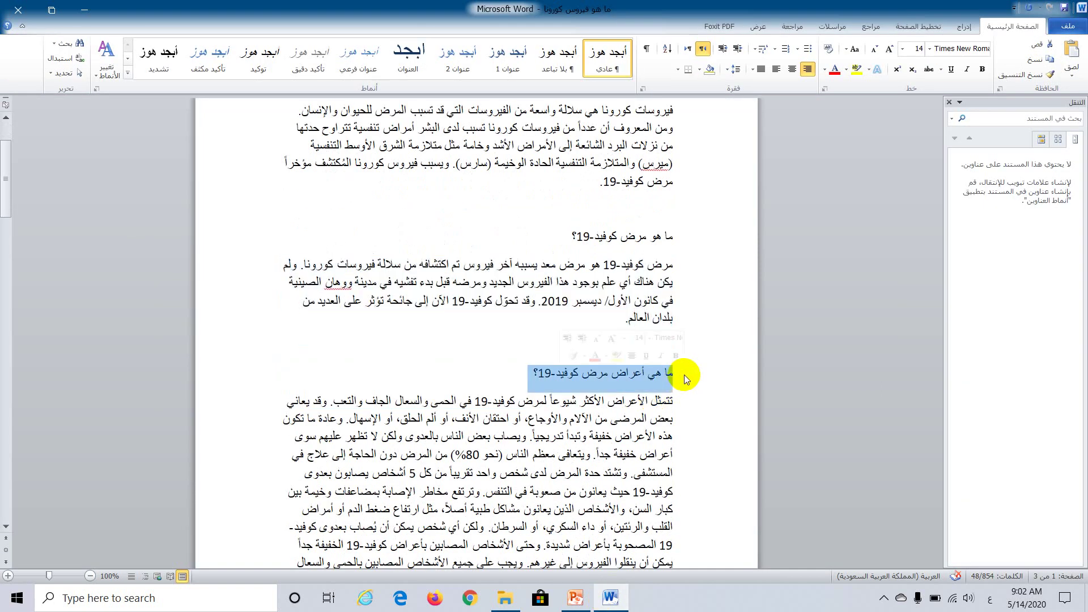
{"action": "right_click", "coordinate": [626, 384]}
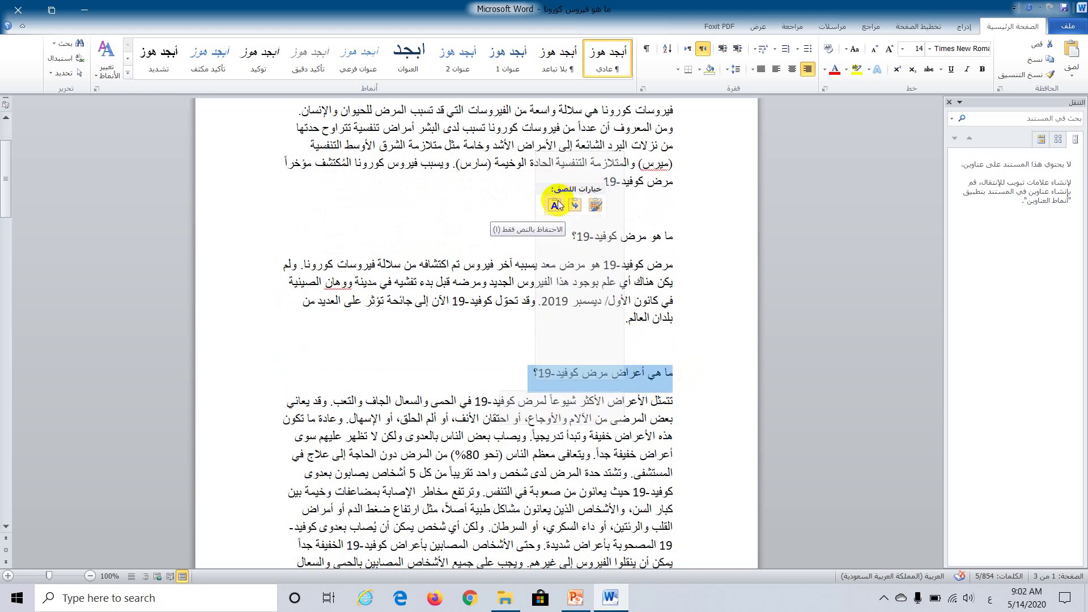
{"action": "mouse_move", "coordinate": [587, 338]}
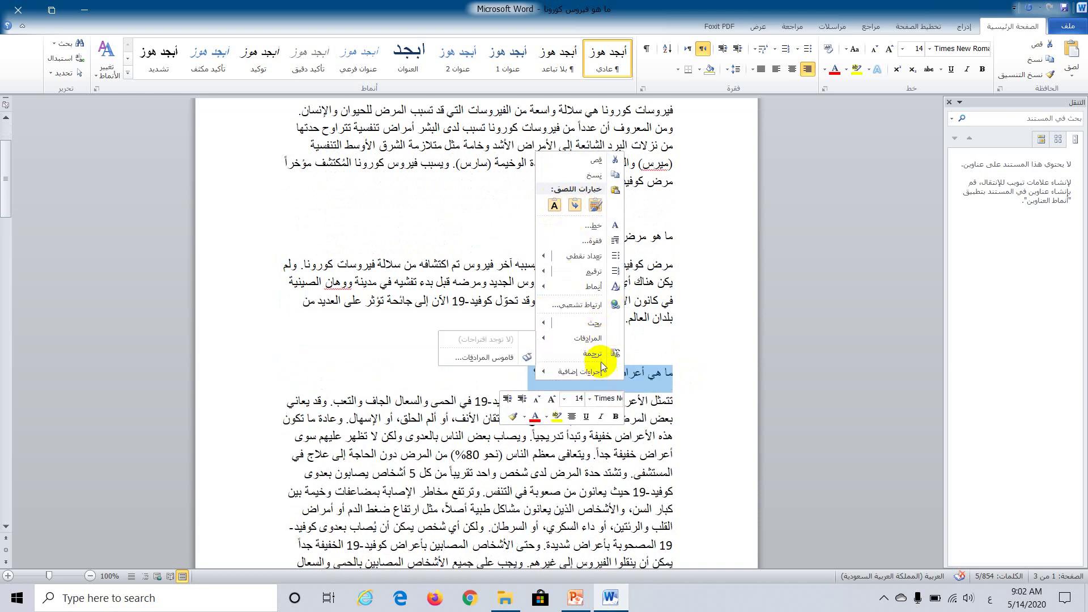
{"action": "left_click", "coordinate": [564, 426]}
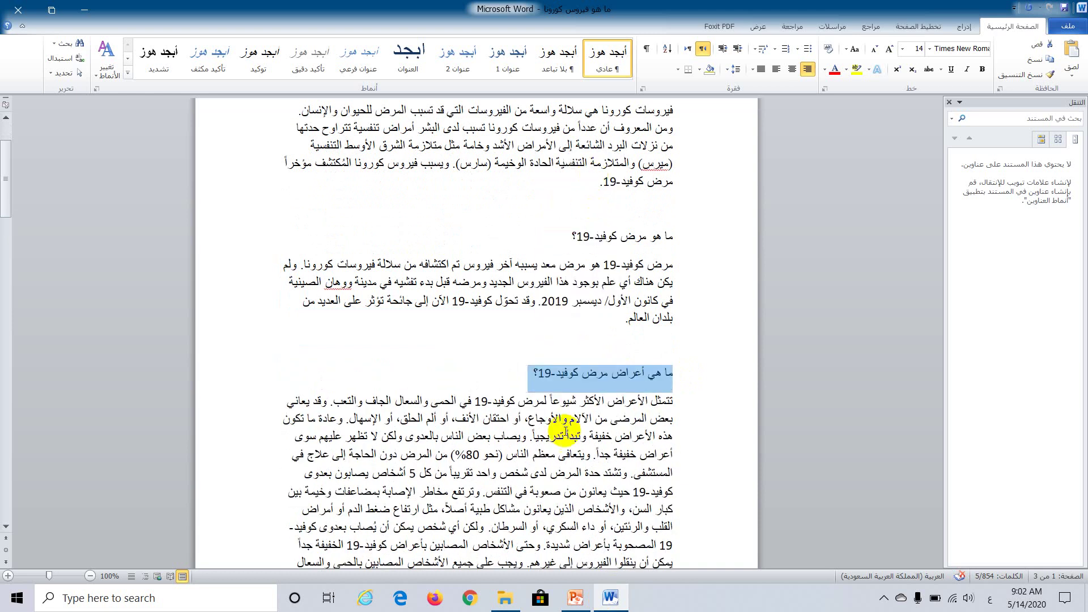
{"action": "left_click", "coordinate": [576, 599]}
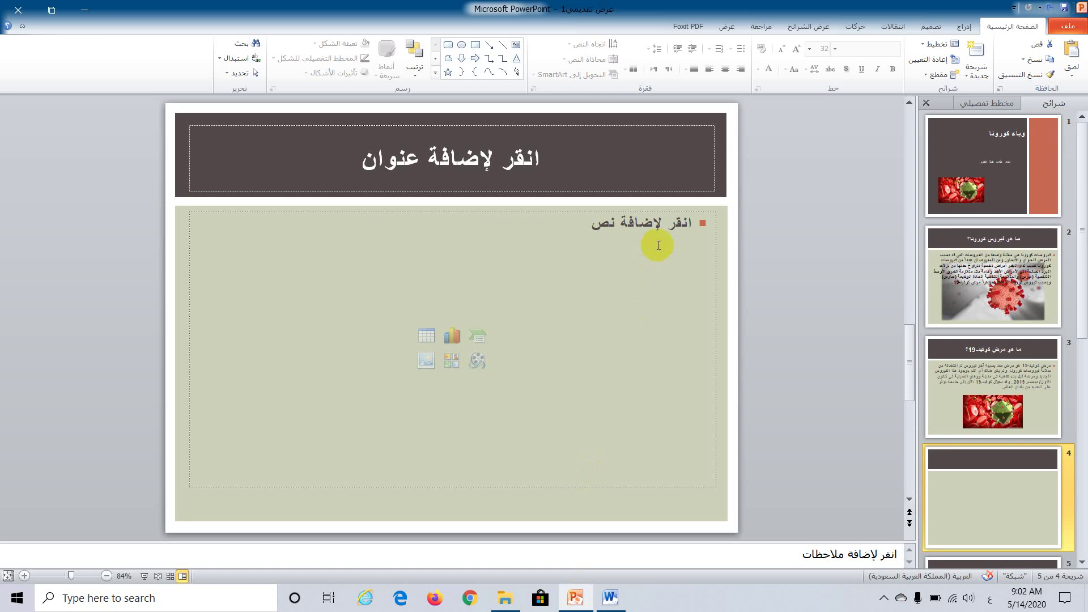
{"action": "left_click", "coordinate": [664, 234]}
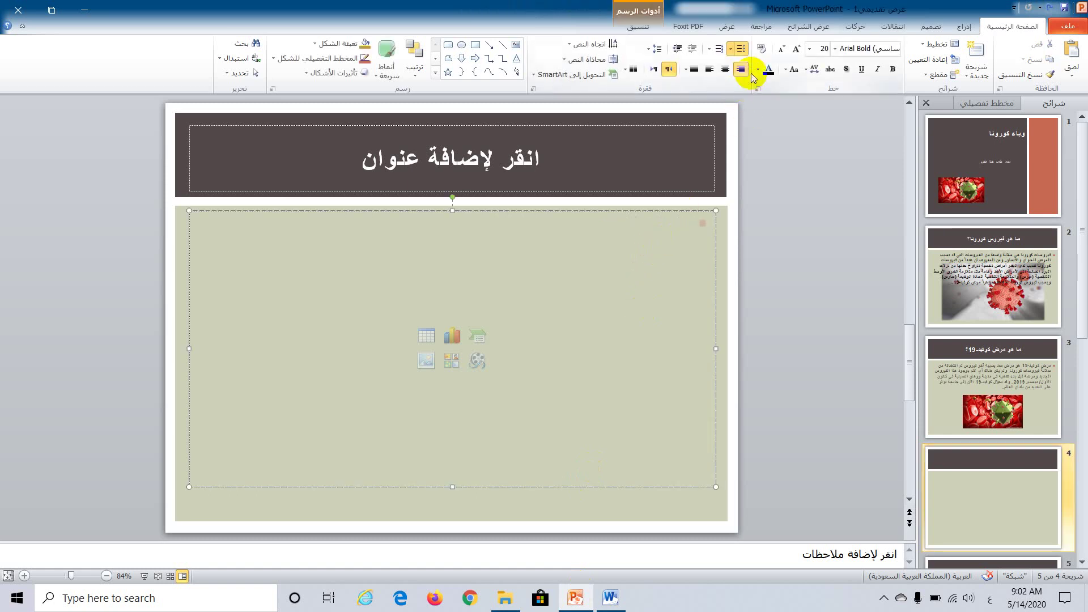
{"action": "left_click", "coordinate": [740, 49]}
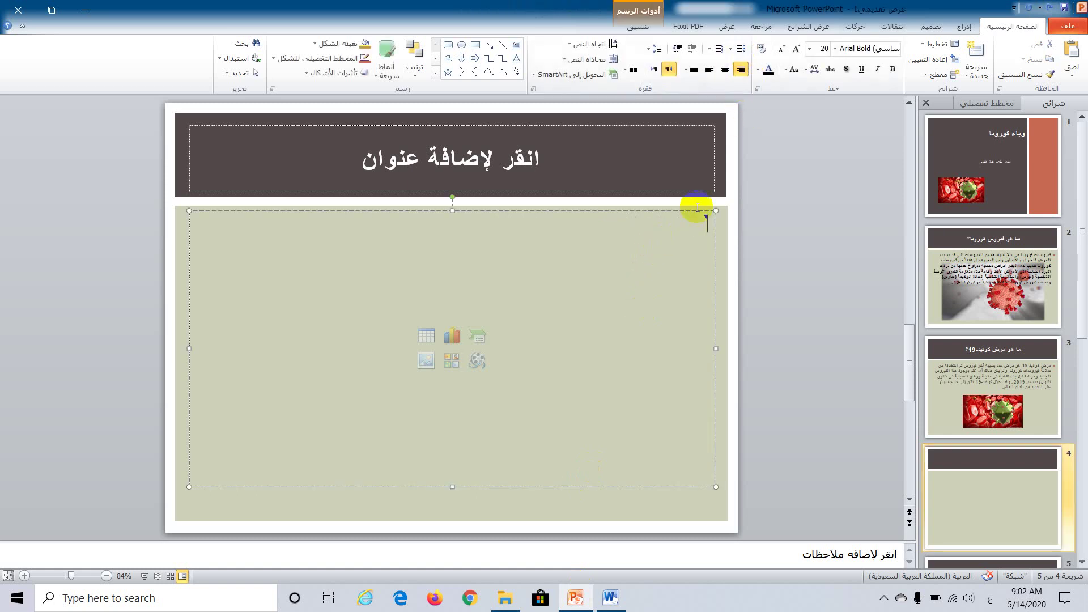
{"action": "right_click", "coordinate": [665, 246]}
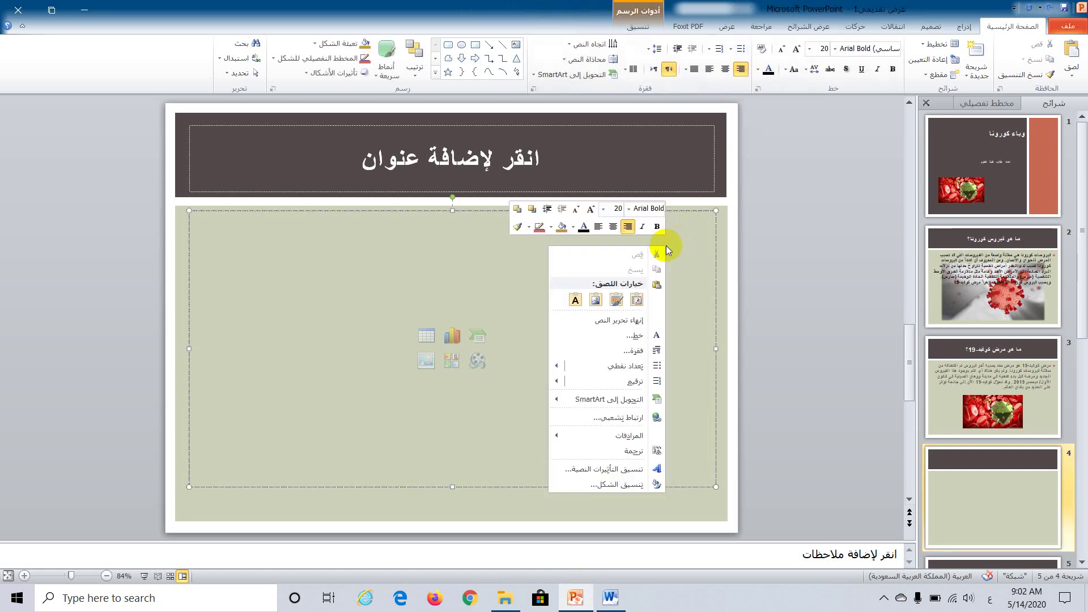
{"action": "left_click", "coordinate": [575, 300]}
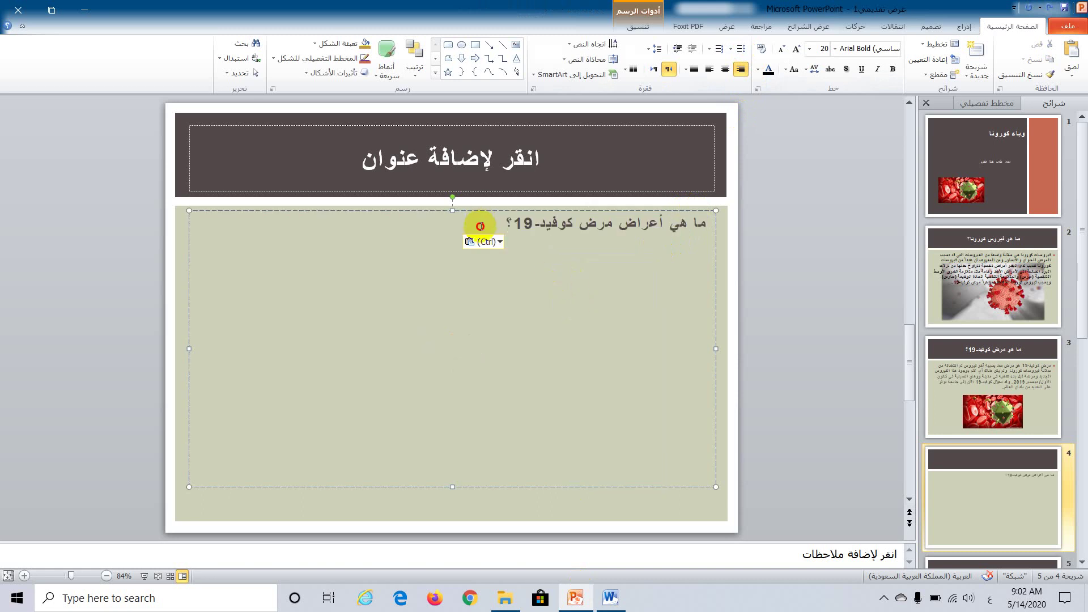
{"action": "left_click_drag", "start_coordinate": [480, 226], "coordinate": [800, 260]}
{"action": "key", "text": "Delete"}
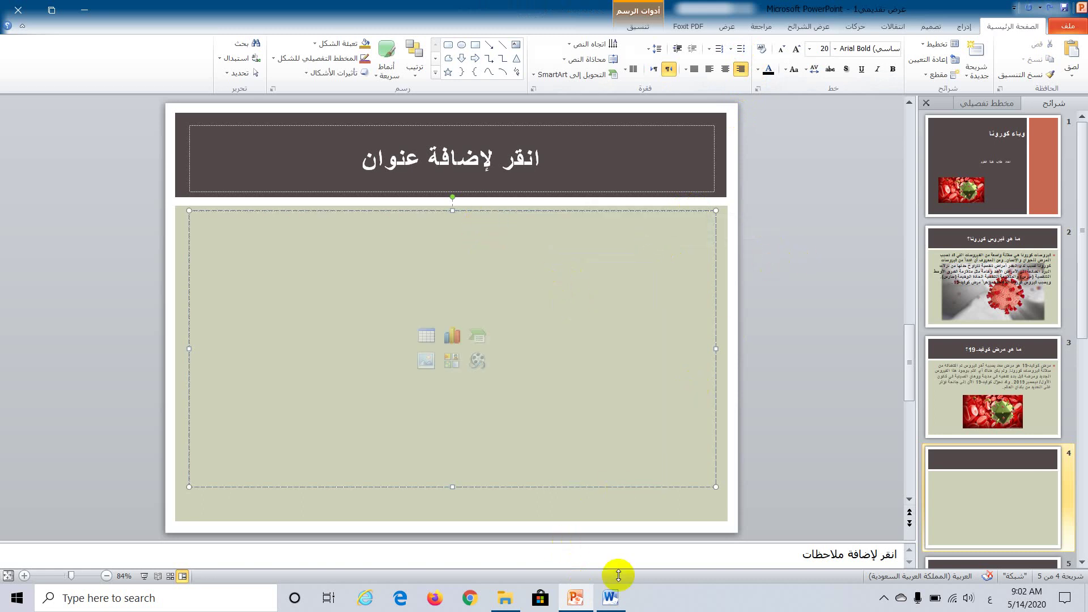
- Copy the first COVID-19 symptoms paragraph from the Word document
{"action": "left_click", "coordinate": [611, 597]}
{"action": "left_click", "coordinate": [650, 419]}
{"action": "scroll", "coordinate": [651, 351], "scroll_direction": "down", "scroll_amount": 3}
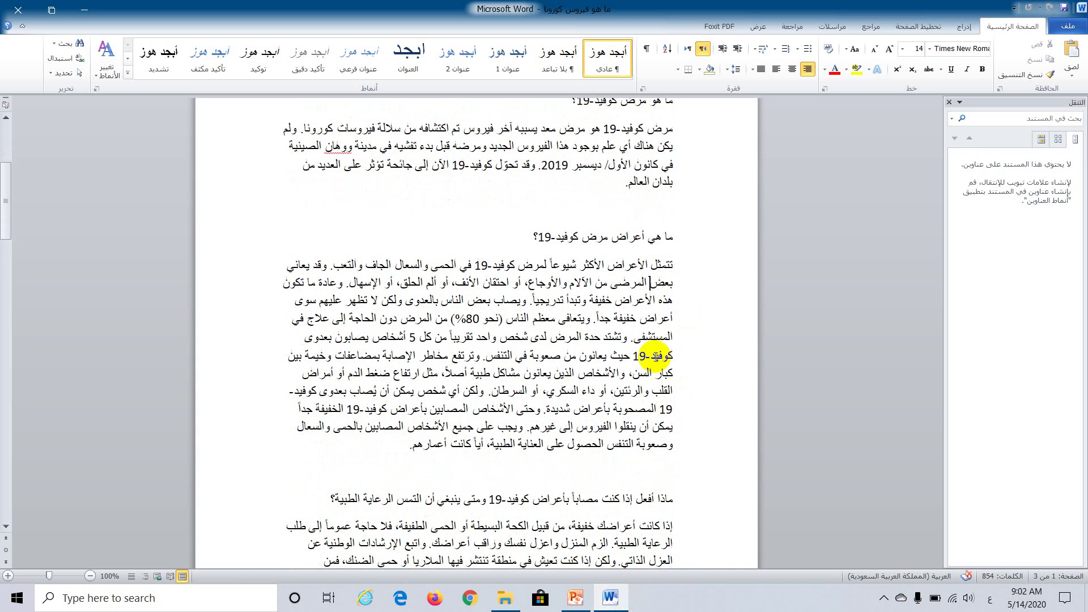
{"action": "scroll", "coordinate": [651, 283], "scroll_direction": "down", "scroll_amount": 1}
{"action": "mouse_move", "coordinate": [638, 210]}
{"action": "left_mouse_down"}
{"action": "mouse_move", "coordinate": [661, 209]}
{"action": "mouse_move", "coordinate": [616, 222]}
{"action": "left_mouse_up"}
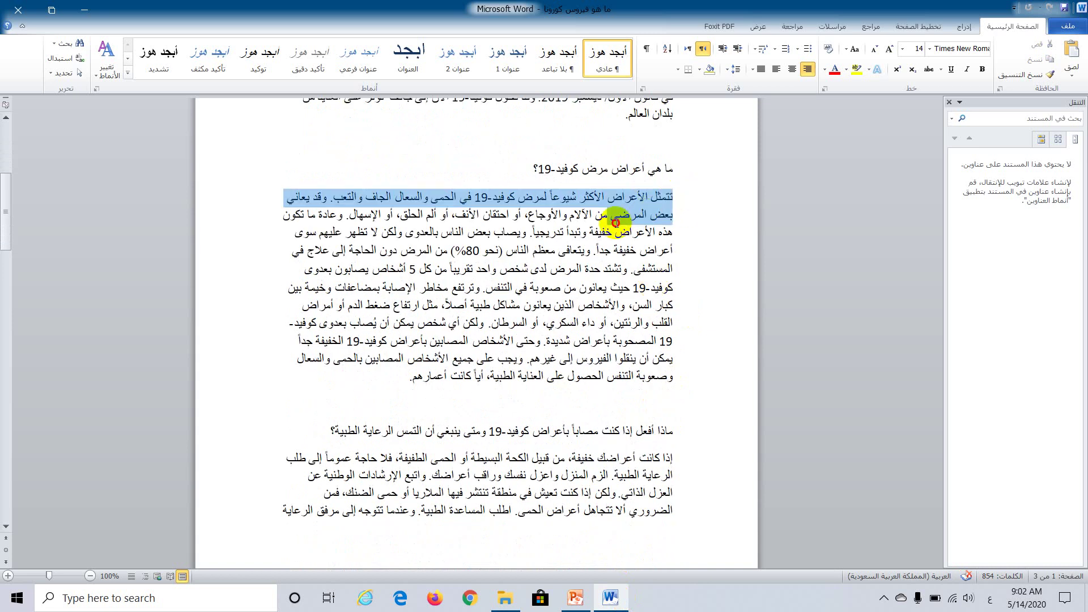
{"action": "mouse_move", "coordinate": [616, 222]}
{"action": "left_mouse_down"}
{"action": "mouse_move", "coordinate": [338, 277]}
{"action": "mouse_move", "coordinate": [640, 277]}
{"action": "mouse_move", "coordinate": [626, 278]}
{"action": "left_mouse_up"}
{"action": "right_click", "coordinate": [630, 205]}
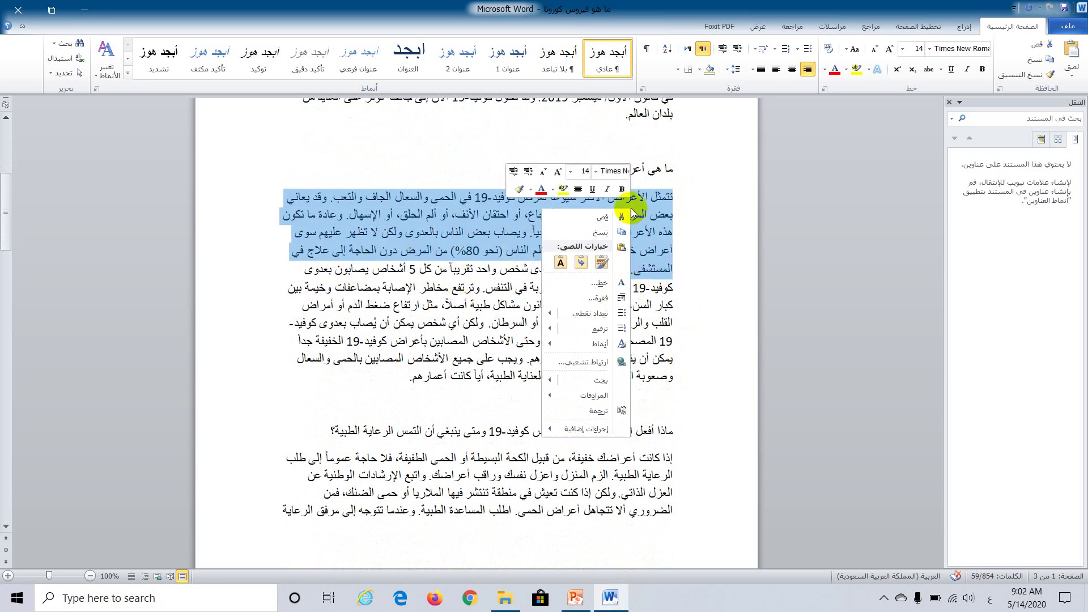
{"action": "left_click", "coordinate": [599, 236]}
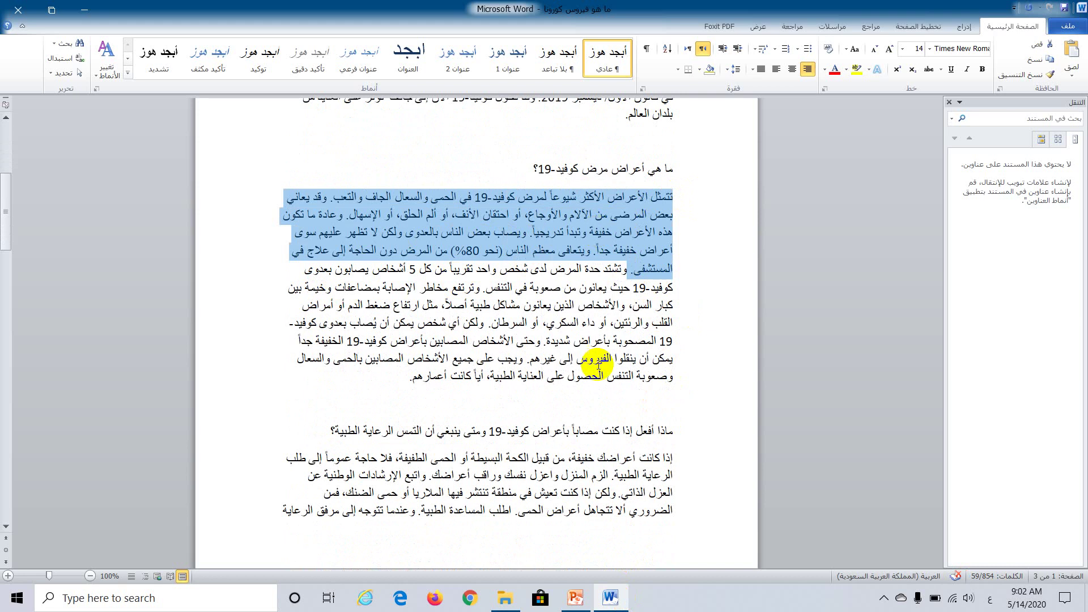
- Paste the symptoms paragraph as text into slide 4 and shorten its box to fit
{"action": "left_click", "coordinate": [575, 598]}
{"action": "right_click", "coordinate": [651, 241]}
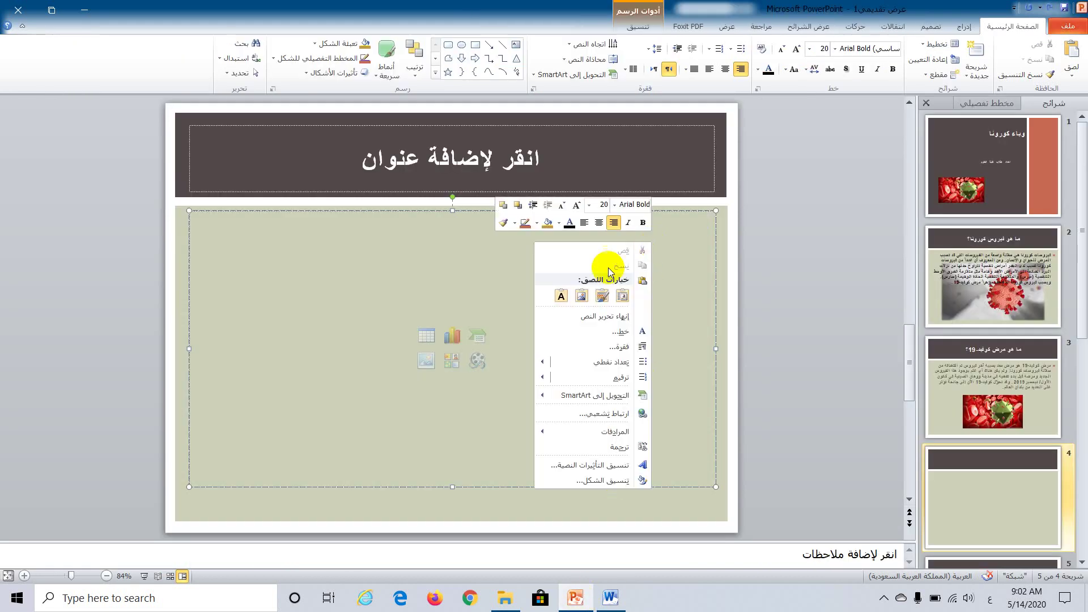
{"action": "left_click", "coordinate": [563, 293]}
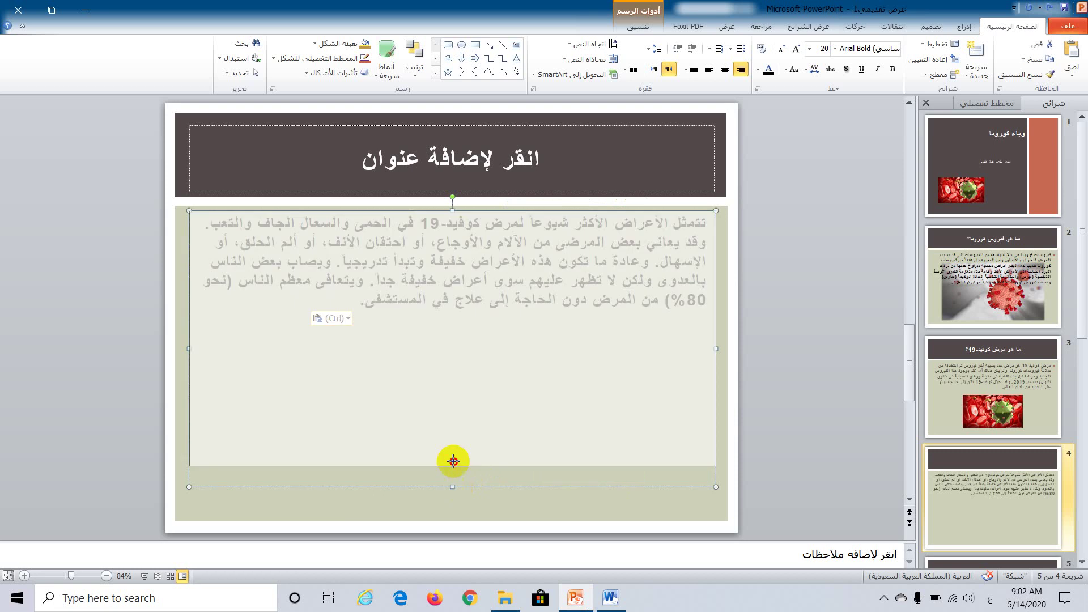
{"action": "left_click_drag", "start_coordinate": [454, 486], "coordinate": [455, 342]}
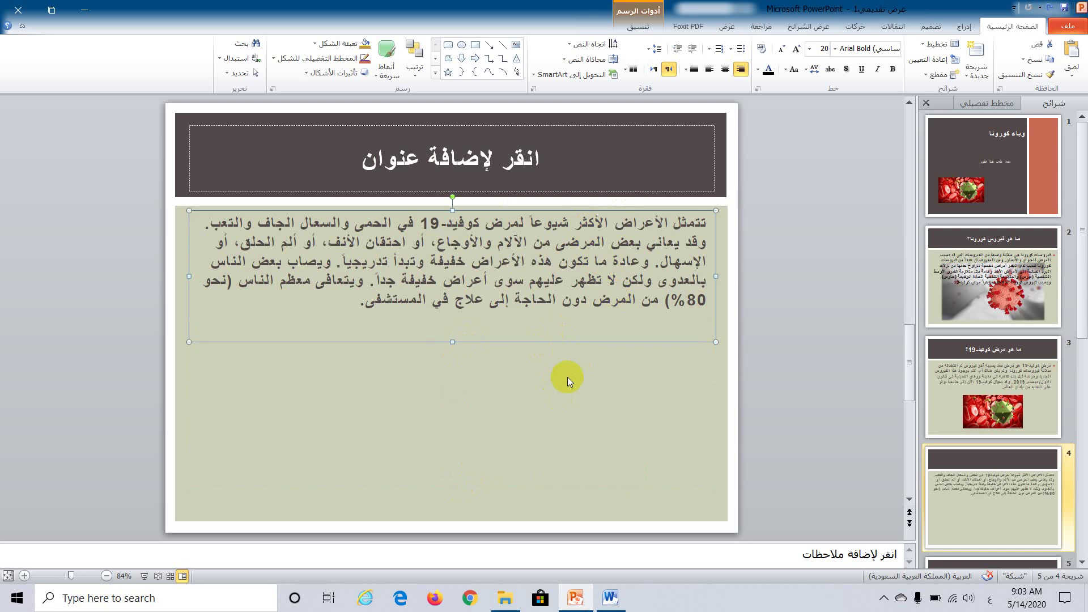
{"action": "left_click", "coordinate": [570, 249]}
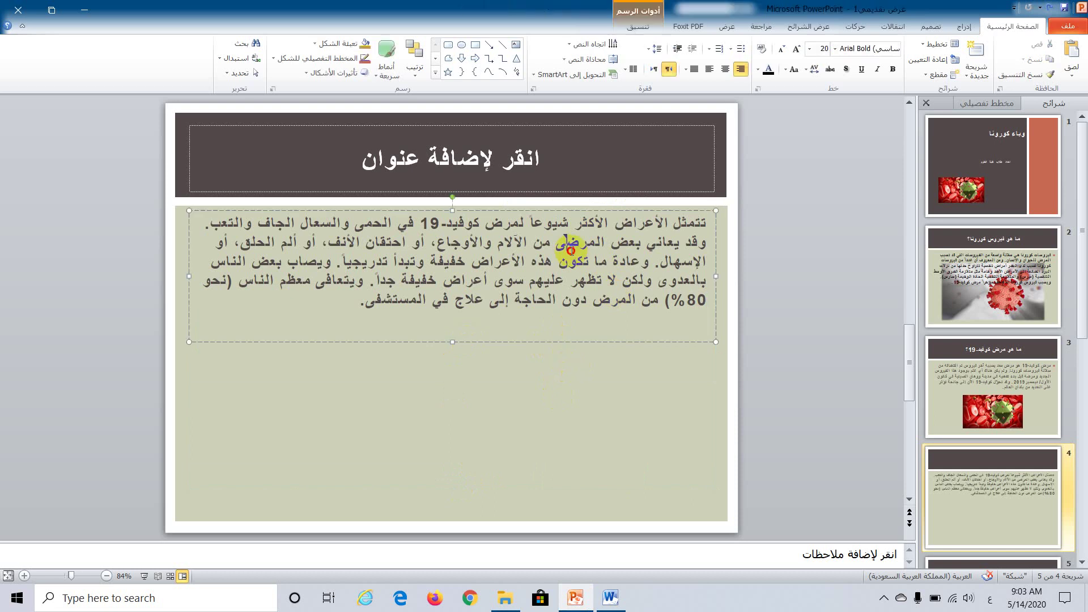
{"action": "left_click", "coordinate": [582, 406]}
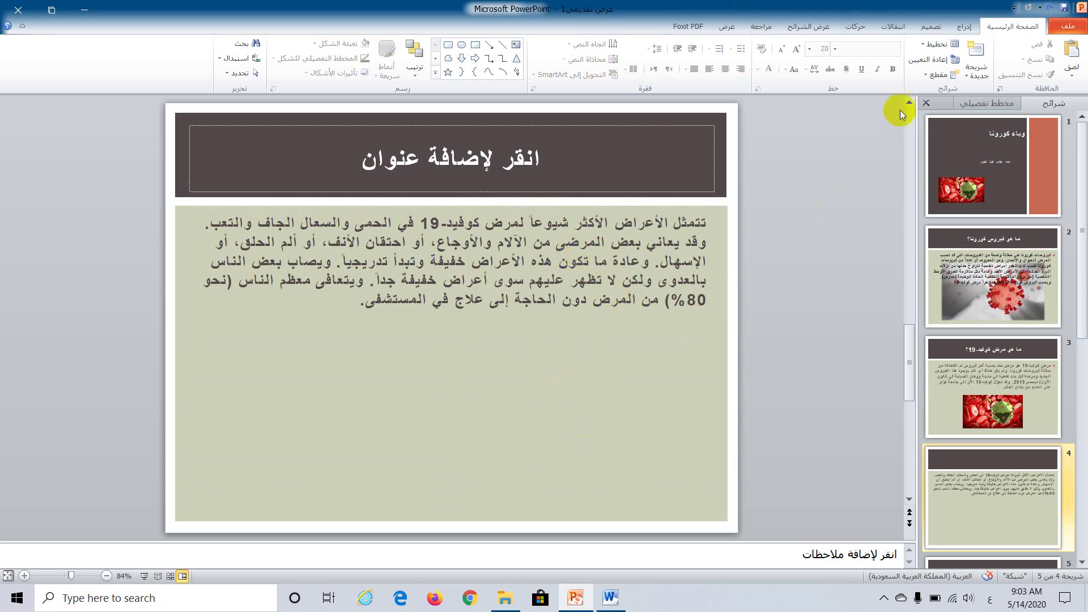
- Insert the pic.3 virus image by mistake, then delete it
{"action": "left_click", "coordinate": [958, 28]}
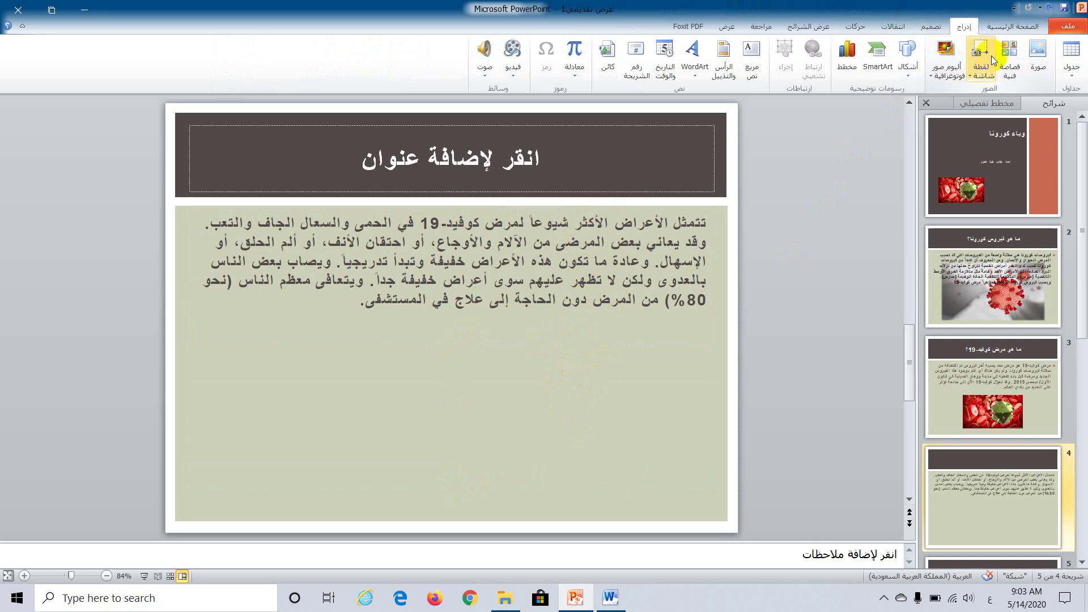
{"action": "left_click", "coordinate": [1033, 65]}
{"action": "double_click", "coordinate": [513, 265]}
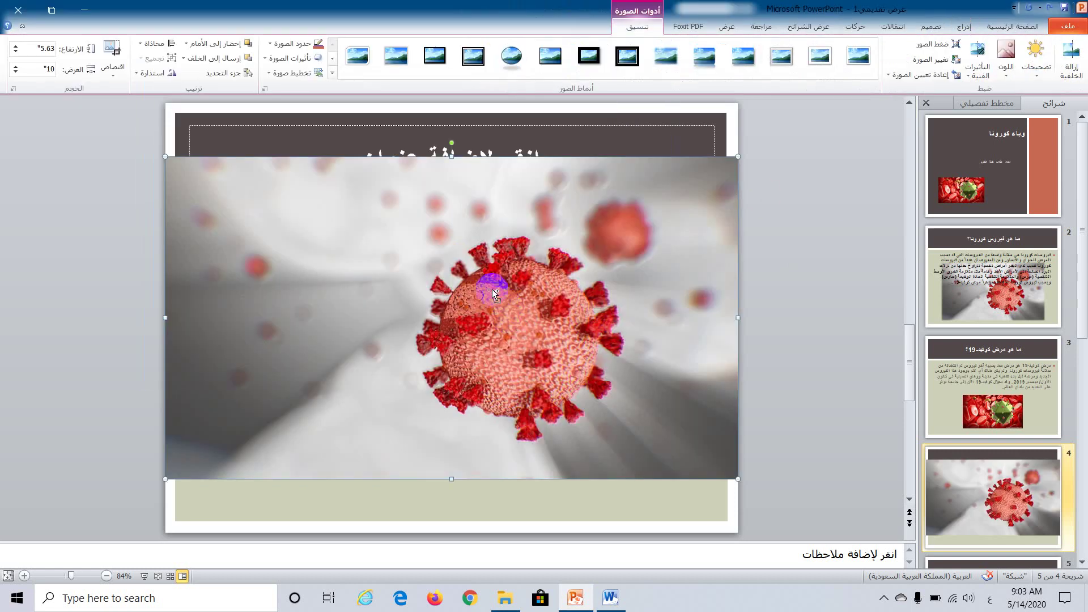
{"action": "key", "text": "Delete"}
- Insert the pic 2 symptoms infographic and shrink it to 5 inches wide
{"action": "left_click", "coordinate": [970, 29]}
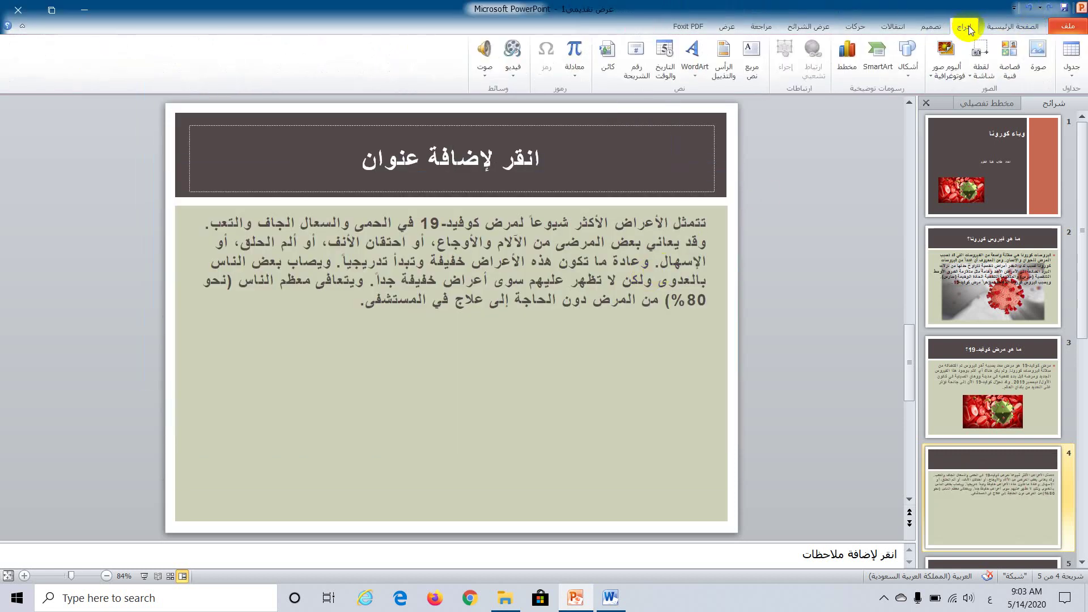
{"action": "left_click", "coordinate": [1038, 57]}
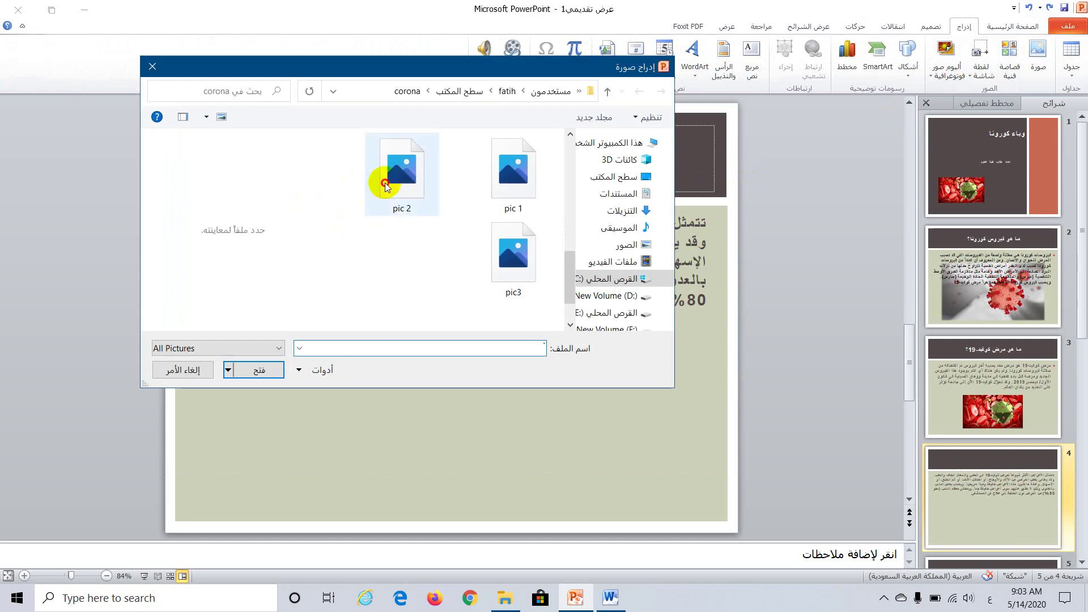
{"action": "double_click", "coordinate": [385, 187]}
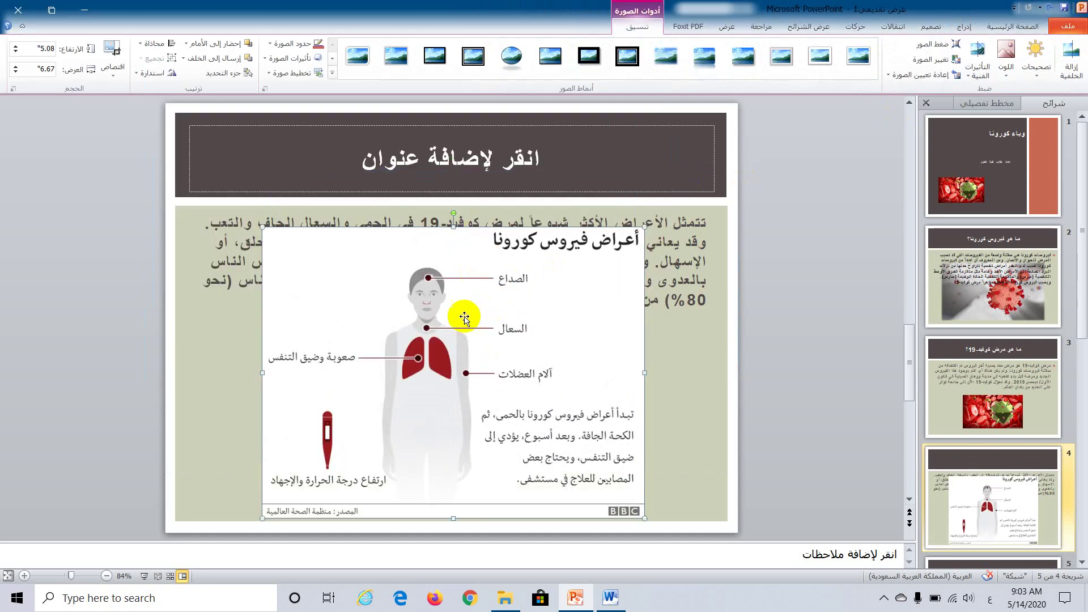
{"action": "left_click", "coordinate": [16, 72]}
{"action": "left_click", "coordinate": [16, 73]}
{"action": "left_click", "coordinate": [15, 72]}
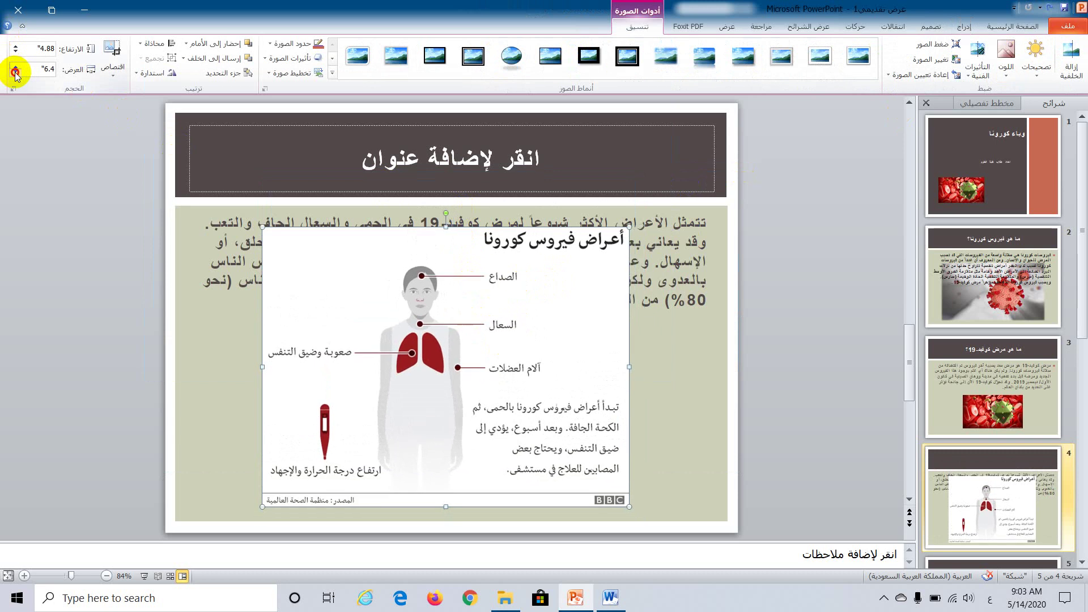
{"action": "left_click", "coordinate": [16, 73]}
{"action": "left_click", "coordinate": [15, 73]}
{"action": "left_click", "coordinate": [15, 73]}
{"action": "left_click", "coordinate": [15, 73]}
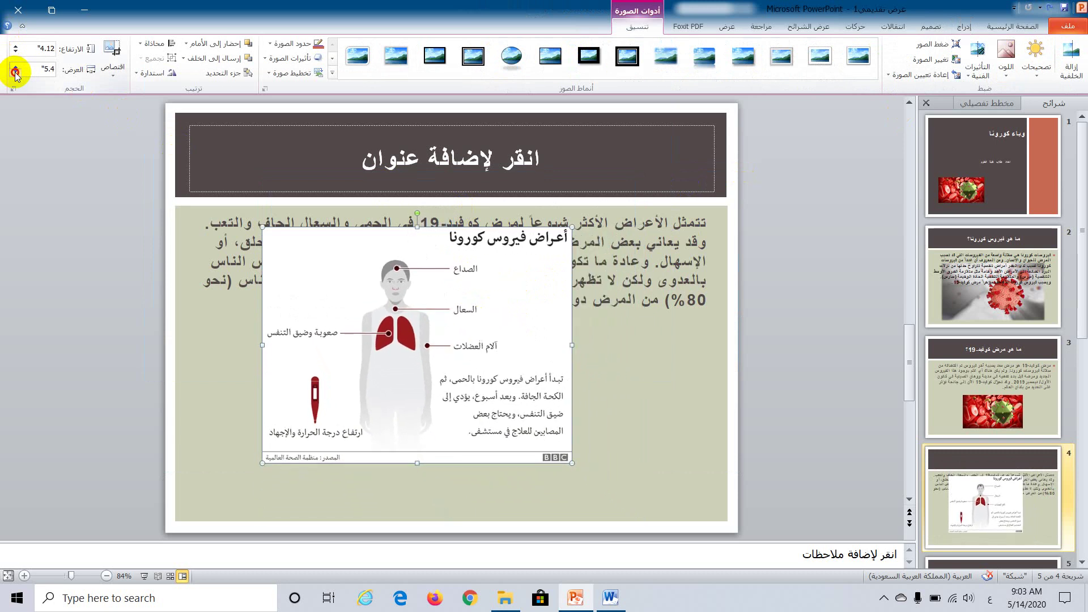
{"action": "left_click", "coordinate": [15, 73]}
{"action": "left_click", "coordinate": [15, 73]}
{"action": "left_click", "coordinate": [16, 72]}
- Place the infographic below the paragraph and send it one layer backward
{"action": "left_click_drag", "start_coordinate": [459, 282], "coordinate": [499, 380]}
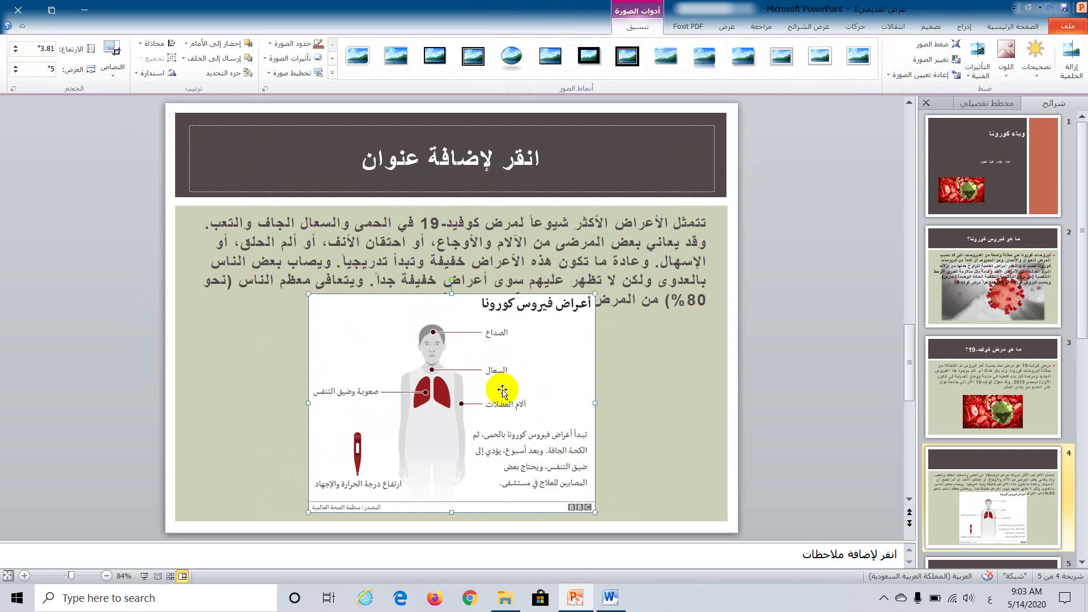
{"action": "left_click", "coordinate": [203, 60]}
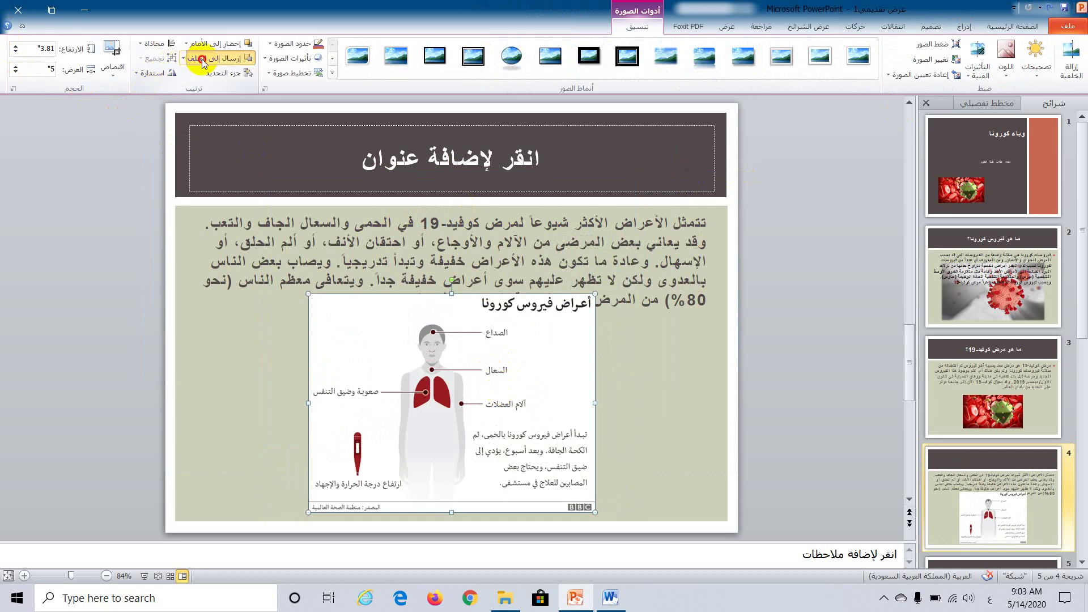
{"action": "left_click", "coordinate": [637, 364]}
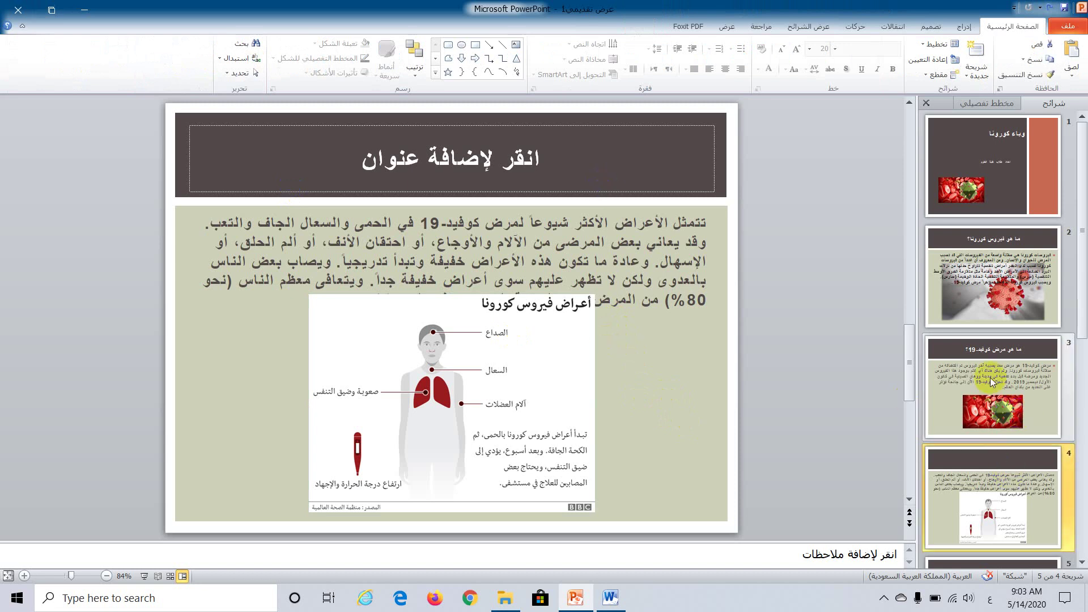
- Add slide 5 and type its title اعداد الإصابات حول العالم
{"action": "left_click", "coordinate": [993, 483]}
{"action": "key", "text": "Return"}
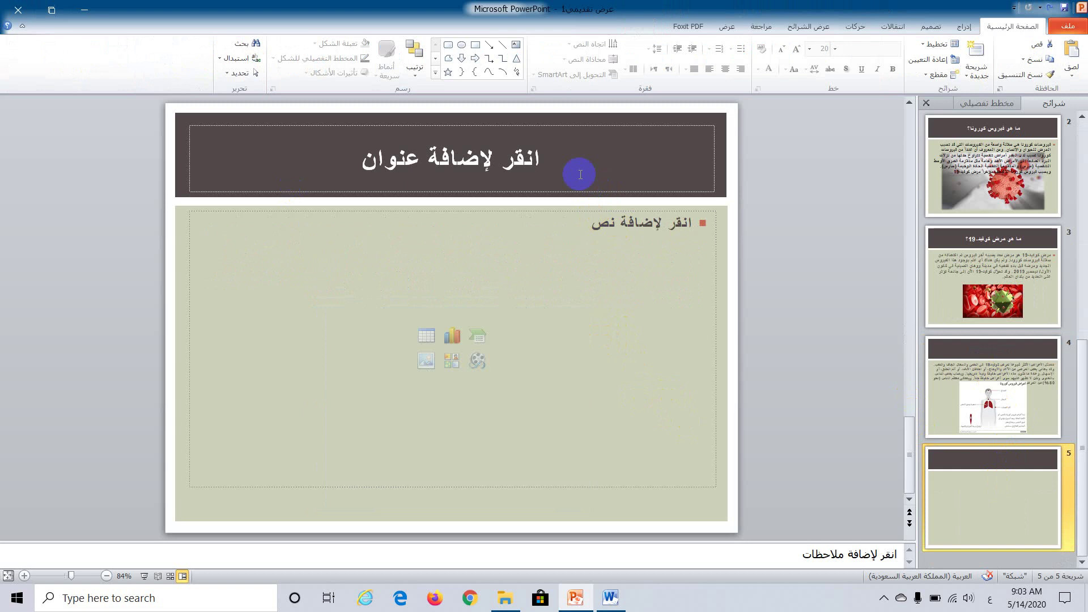
{"action": "left_click", "coordinate": [536, 165]}
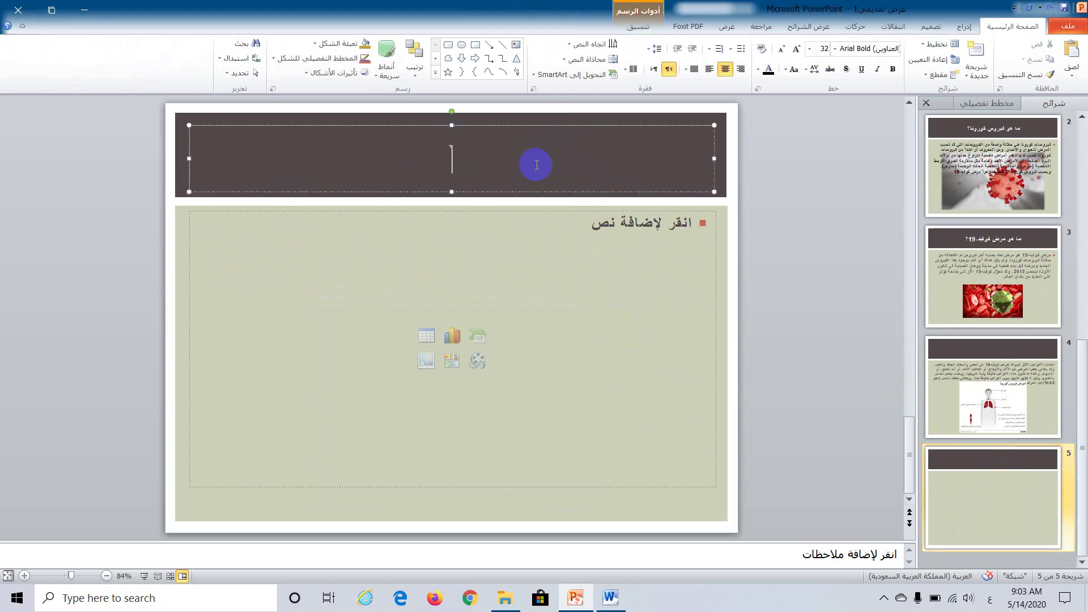
{"action": "type", "text": "اع"}
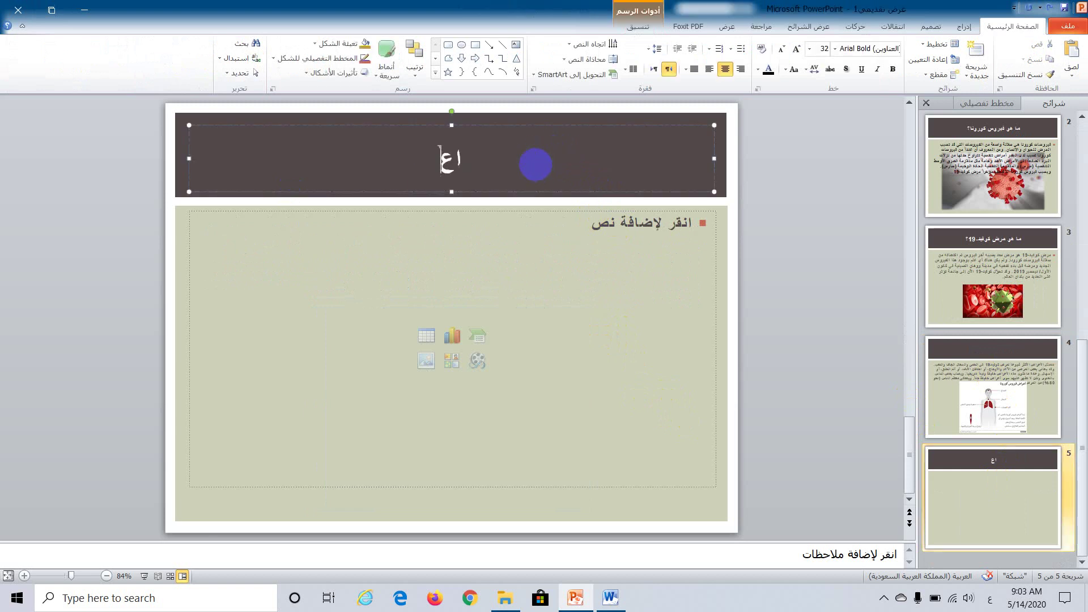
{"action": "type", "text": "داد الا"}
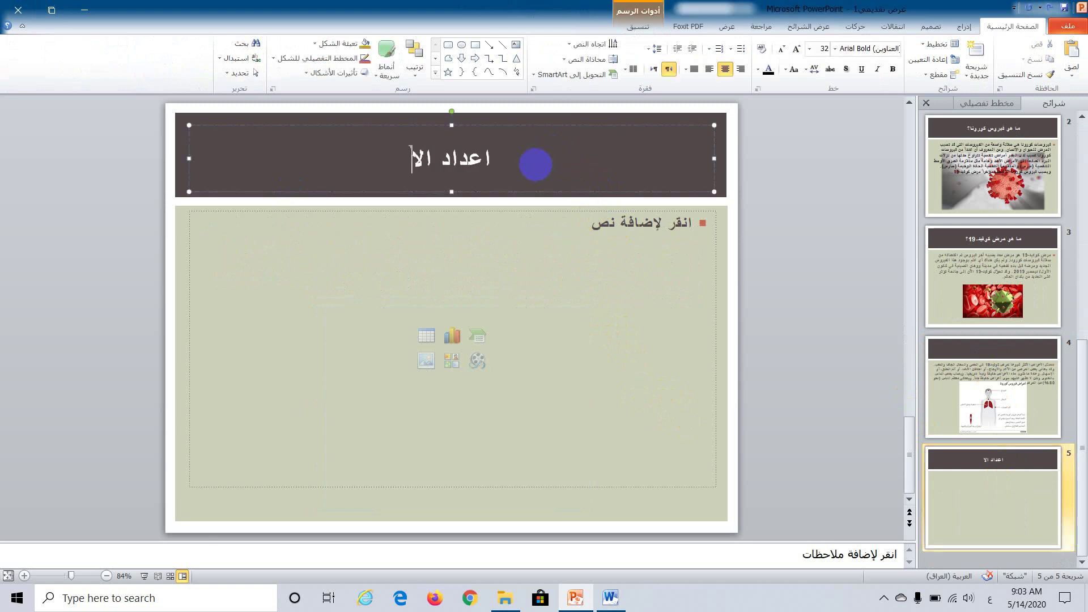
{"action": "key", "text": "BackSpace"}
{"action": "type", "text": "إصابات"}
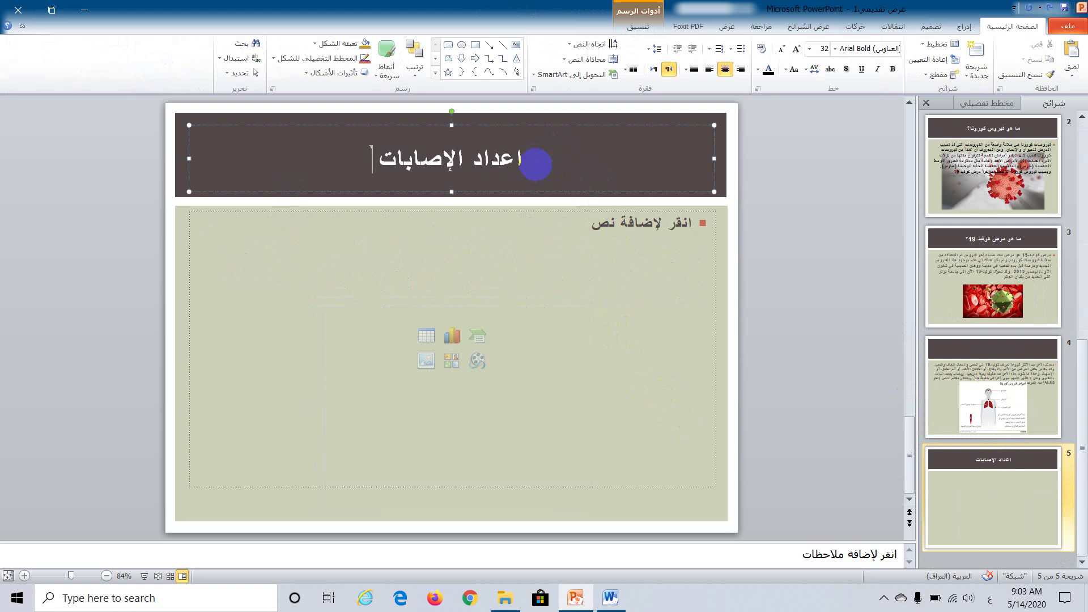
{"action": "type", "text": " حول العال"}
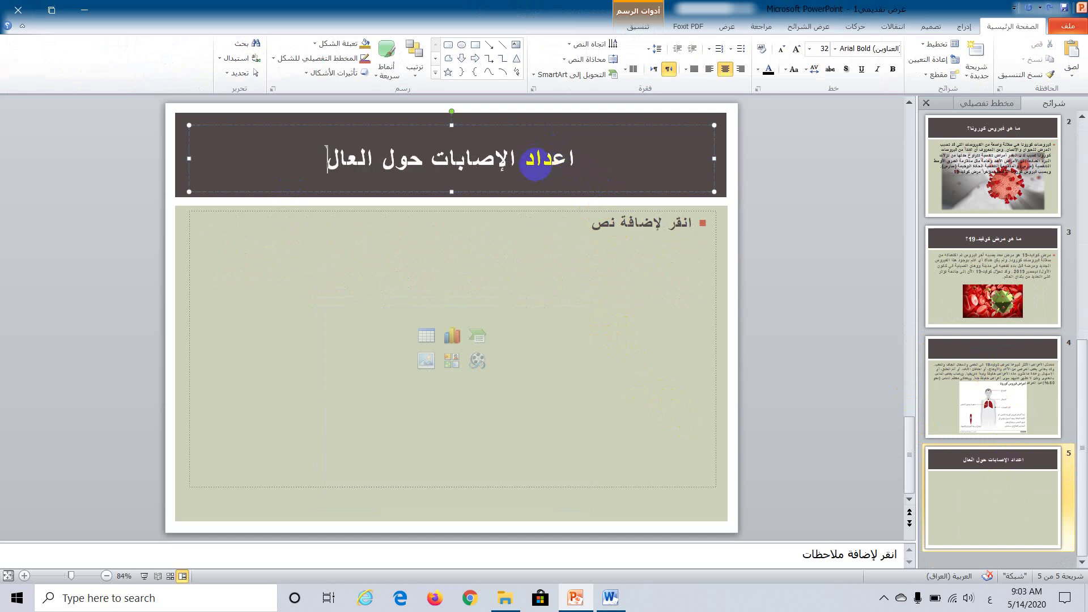
{"action": "type", "text": "م"}
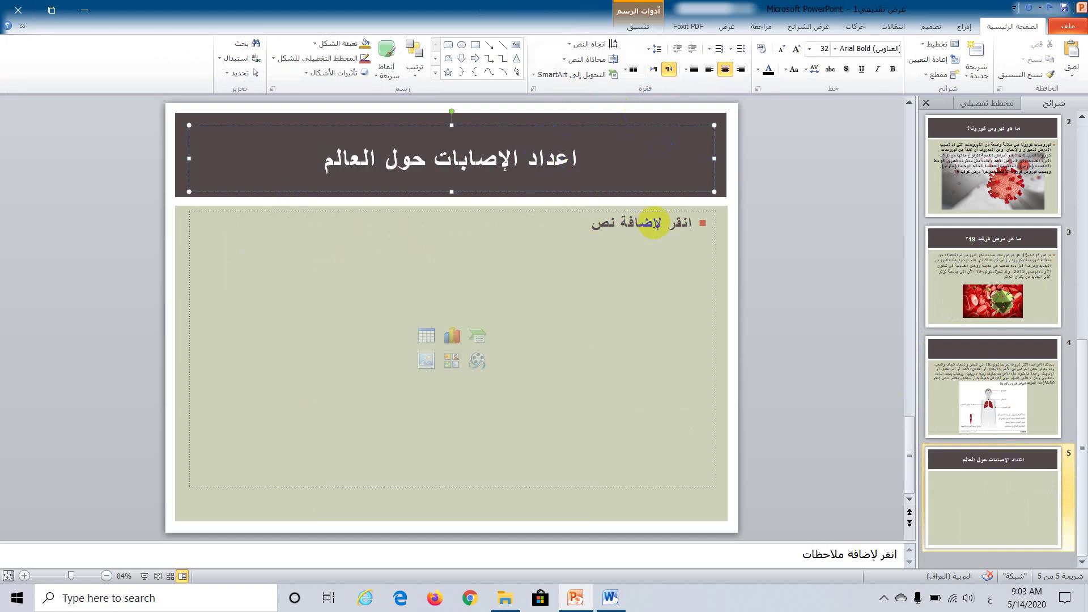
{"action": "left_click", "coordinate": [654, 223]}
{"action": "left_click", "coordinate": [629, 213]}
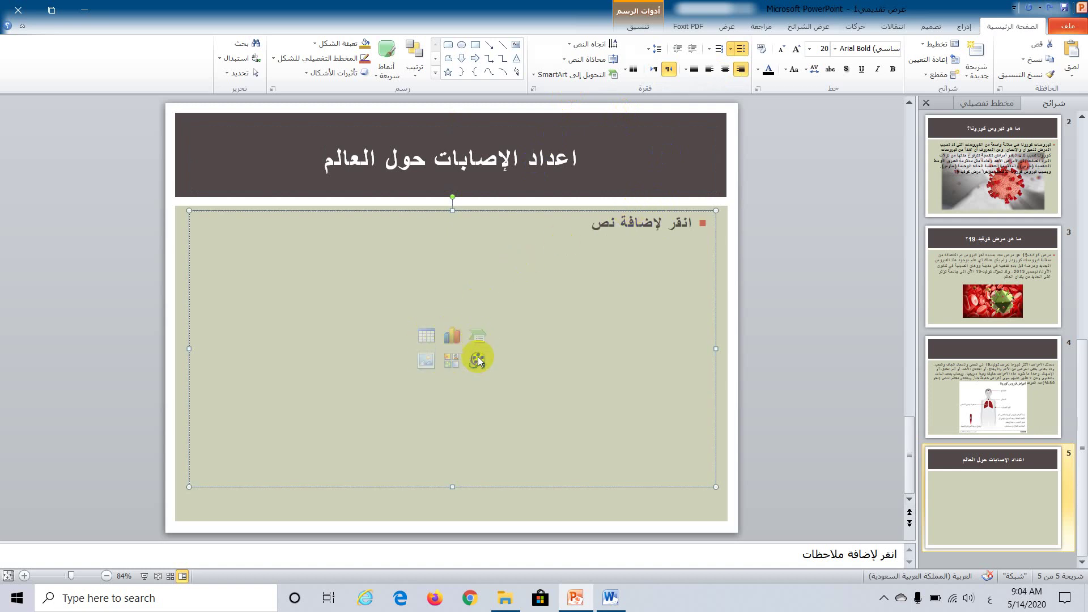
- Insert a default Clustered Column chart on slide 5
{"action": "left_click", "coordinate": [962, 27]}
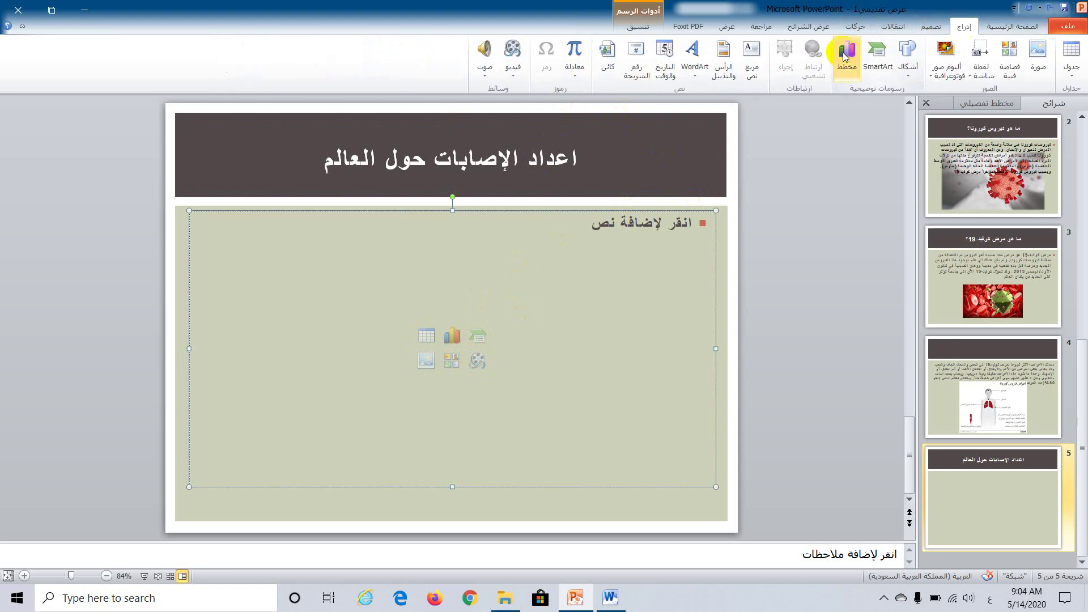
{"action": "left_click", "coordinate": [453, 338]}
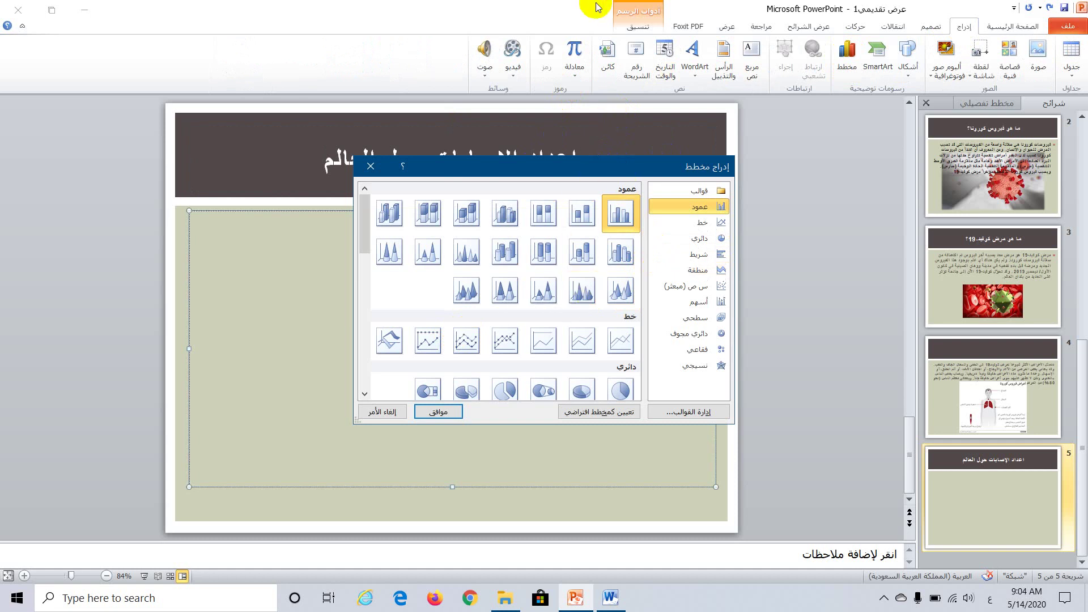
{"action": "left_click", "coordinate": [440, 410]}
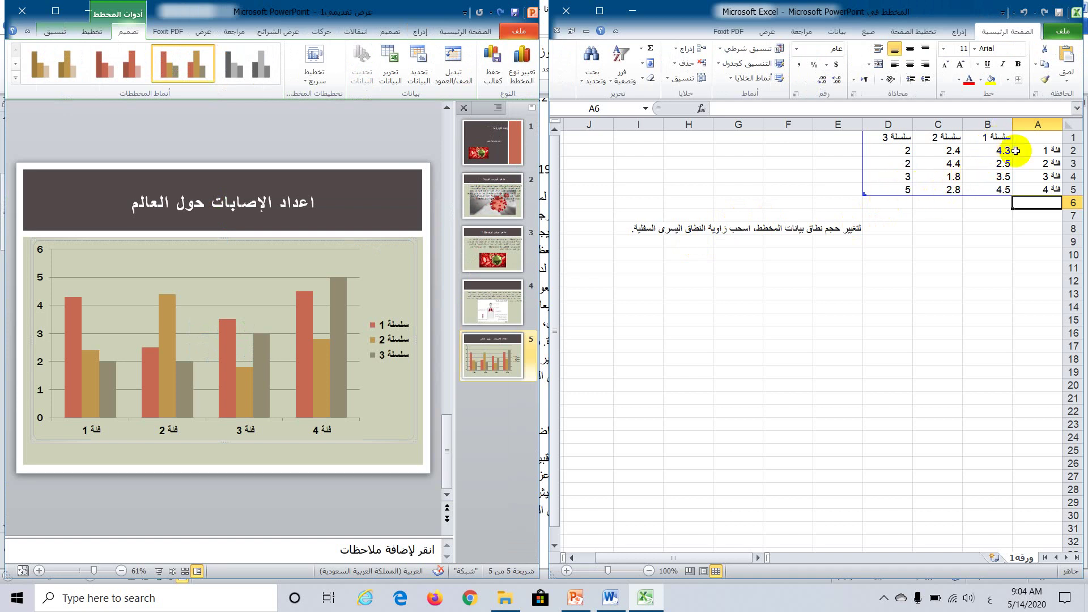
- Rename the series headers in B1:D1 to اسيا, اوربا and أمريكا
{"action": "left_click", "coordinate": [991, 139]}
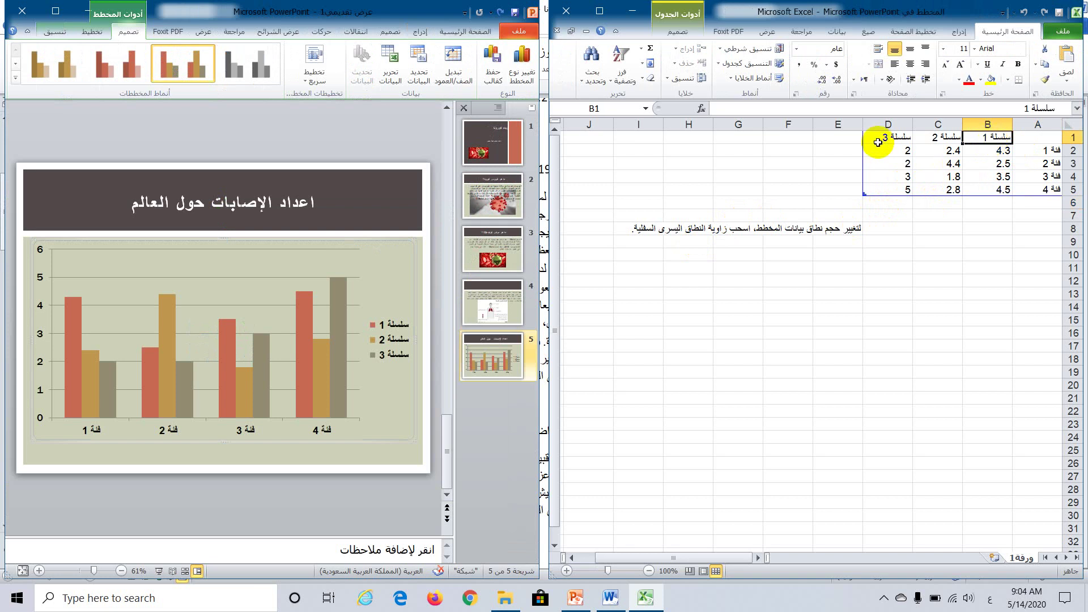
{"action": "type", "text": "اس"}
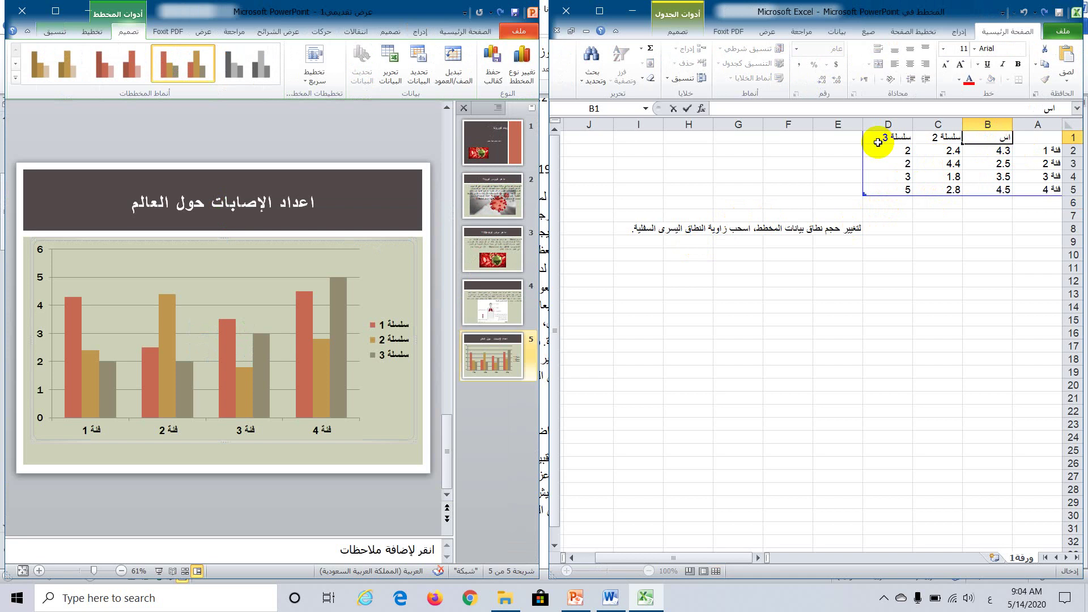
{"action": "type", "text": "يا"}
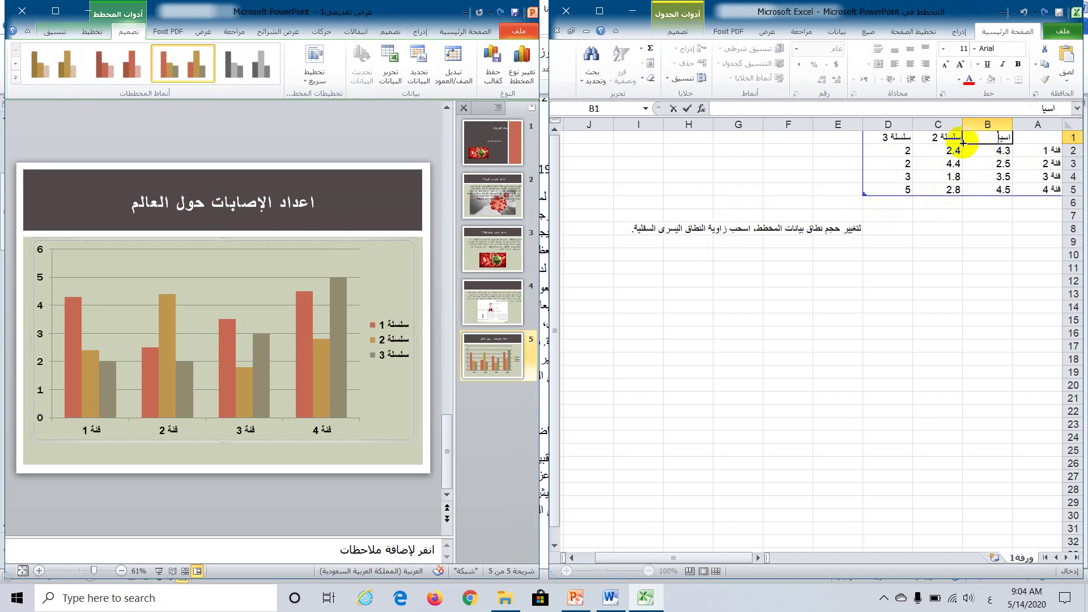
{"action": "left_click", "coordinate": [956, 138]}
{"action": "type", "text": "ا"}
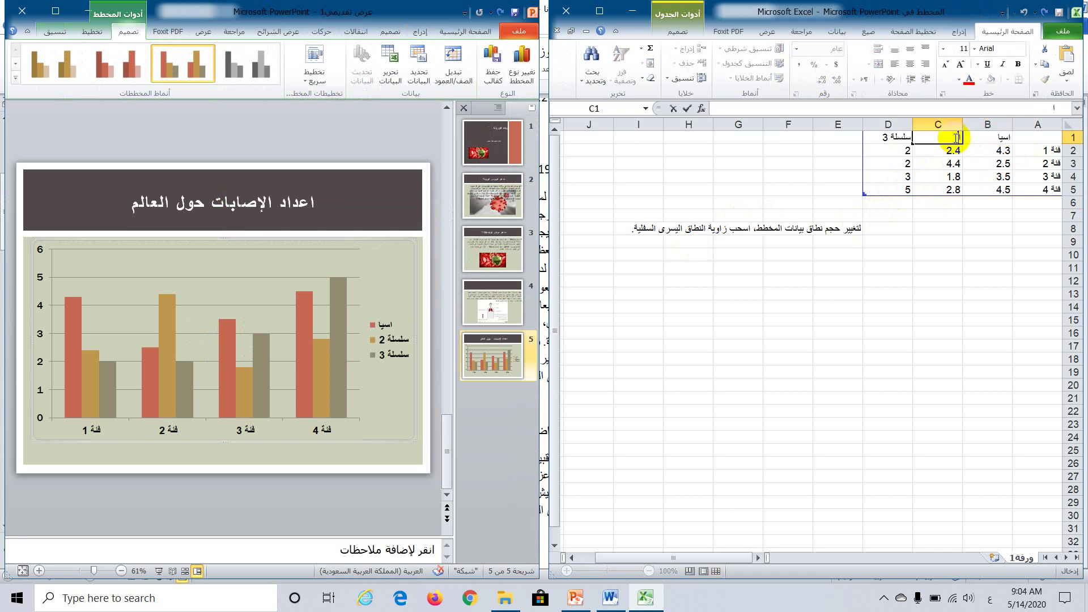
{"action": "type", "text": "وربا"}
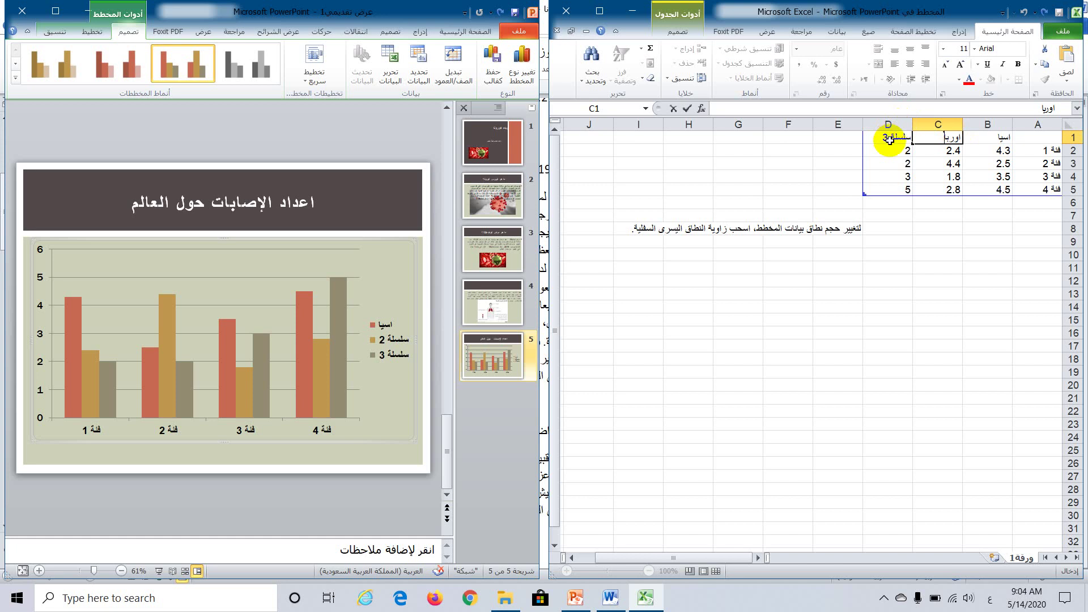
{"action": "left_click", "coordinate": [889, 139]}
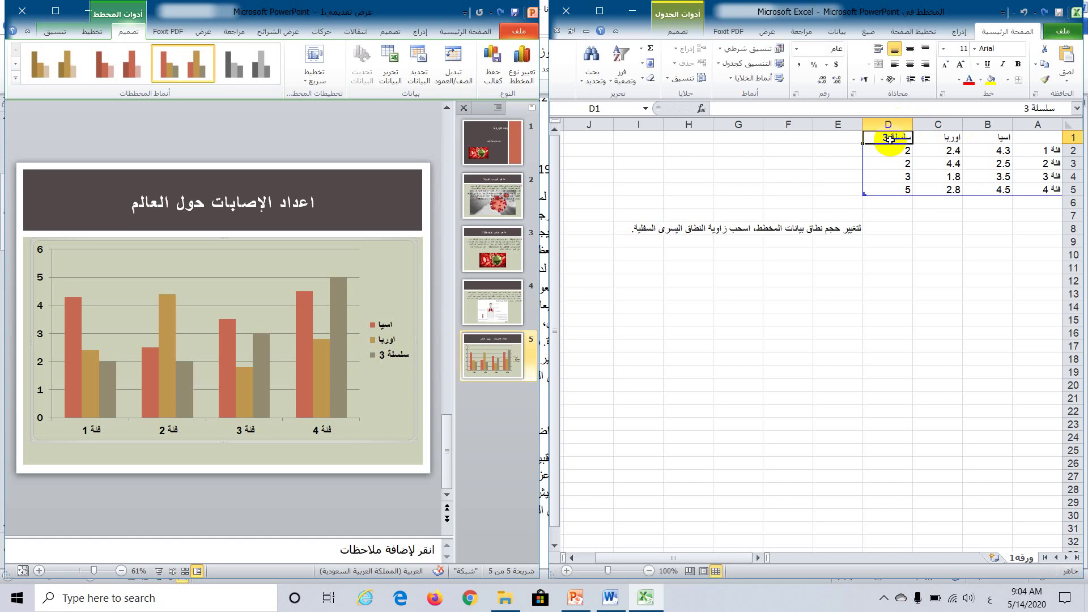
{"action": "type", "text": "امريكا"}
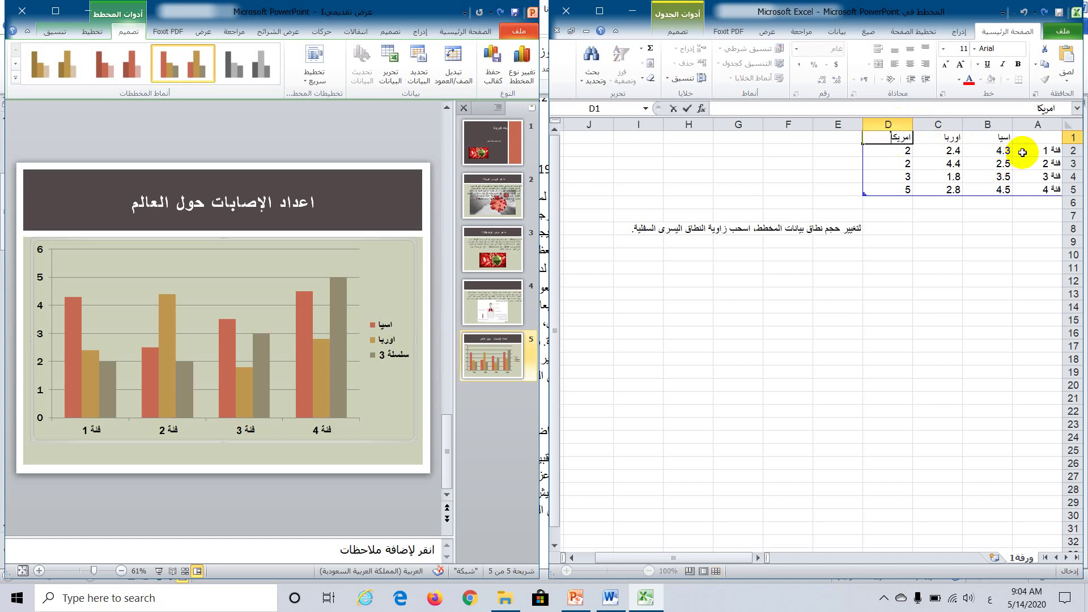
{"action": "left_click", "coordinate": [1028, 150]}
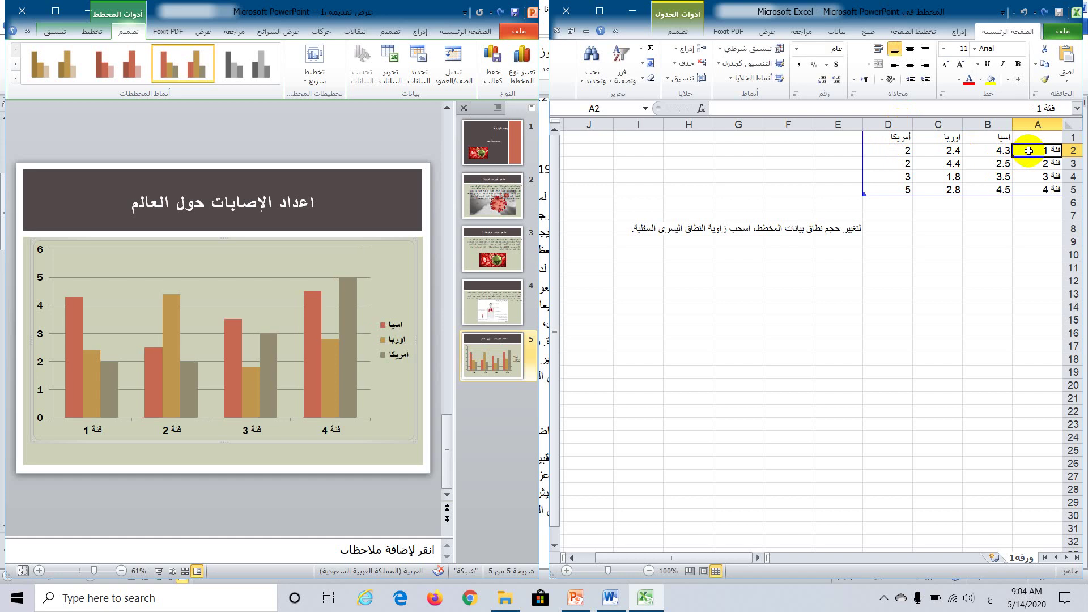
- Rename the categories in A2:A5 to شباط, اذار, نيسان and أيار
{"action": "type", "text": "ا"}
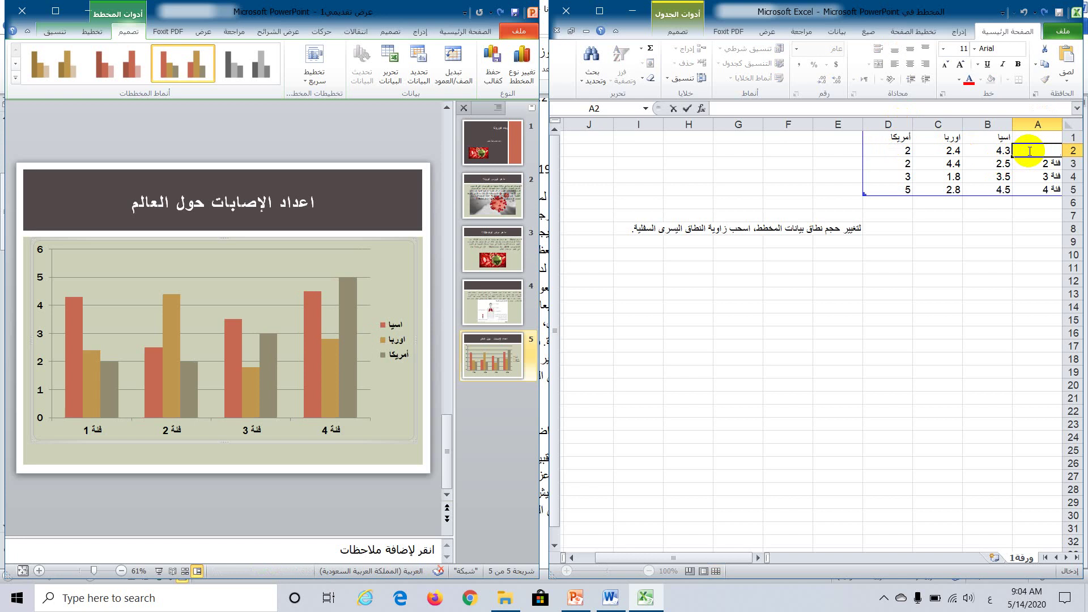
{"action": "type", "text": "ش"}
{"action": "type", "text": "باكط"}
{"action": "key", "text": "BackSpace"}
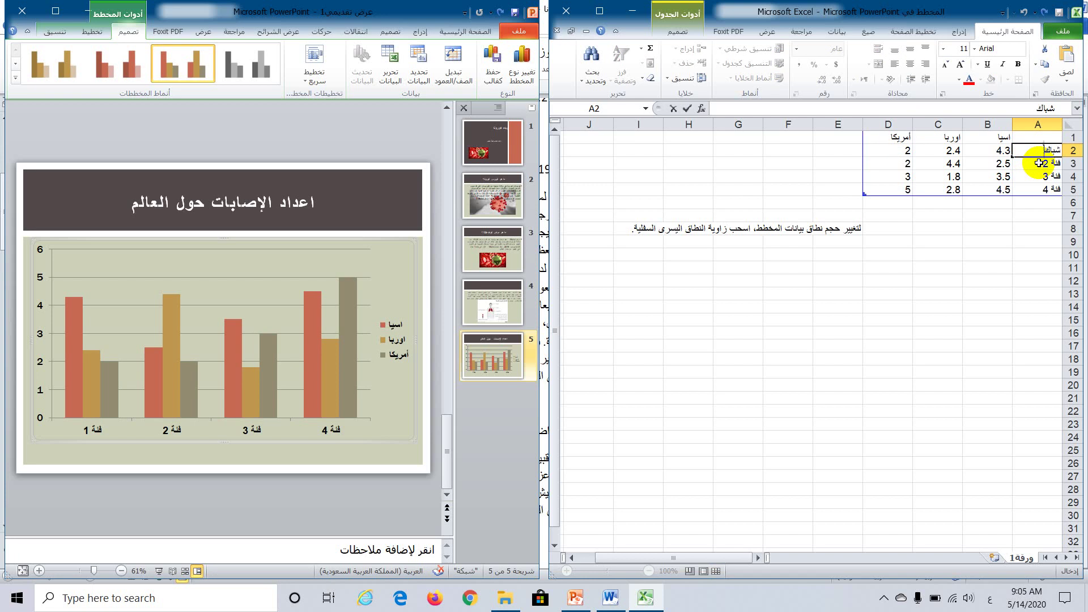
{"action": "key", "text": "BackSpace"}
{"action": "type", "text": "ط"}
{"action": "left_click", "coordinate": [1049, 175]}
{"action": "left_click", "coordinate": [1047, 163]}
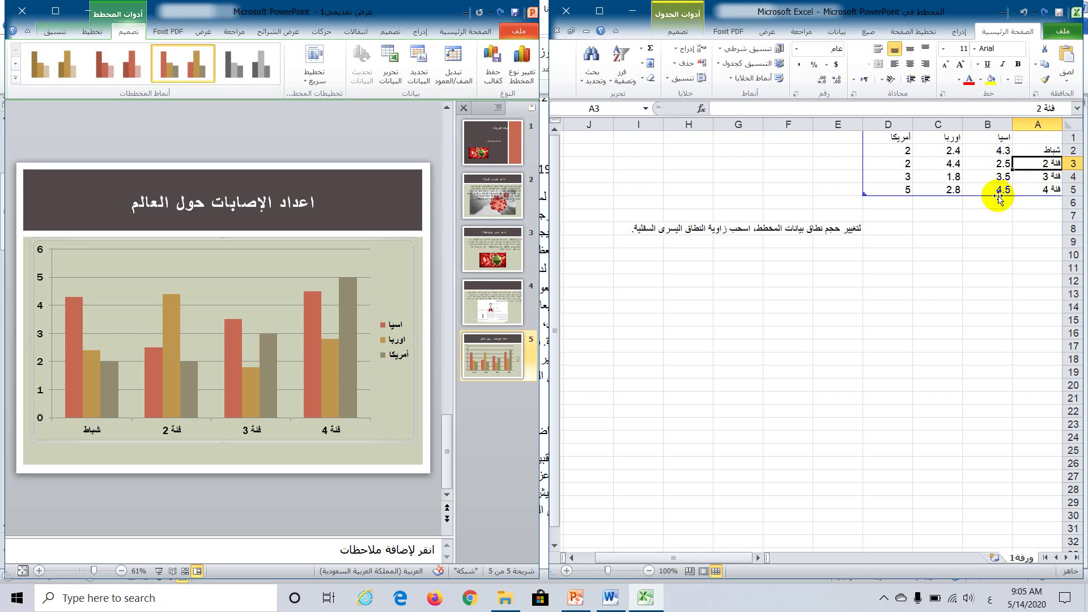
{"action": "type", "text": "اذار"}
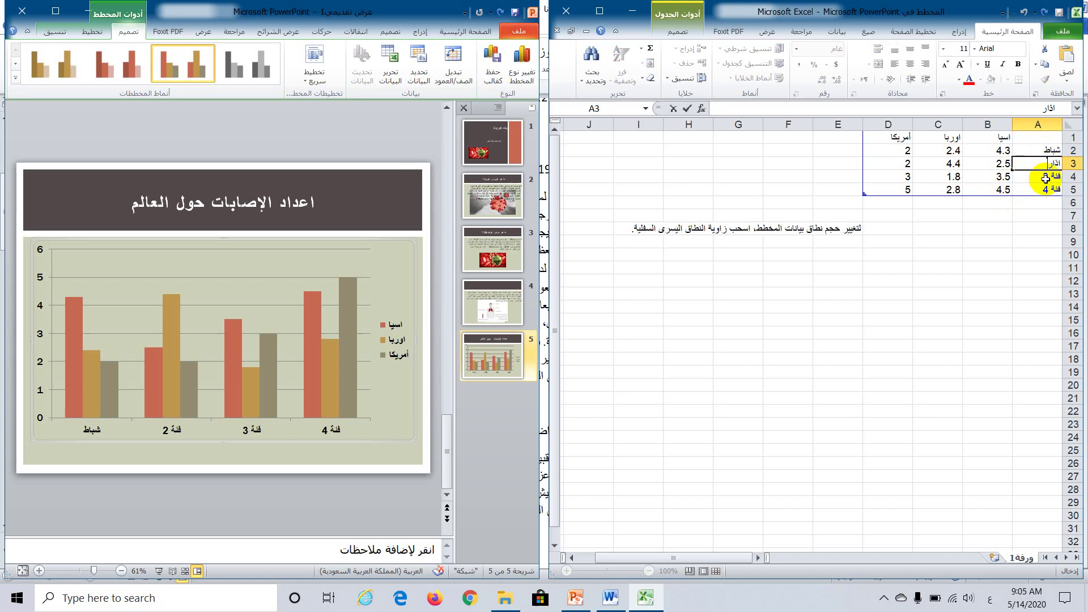
{"action": "left_click", "coordinate": [1042, 176]}
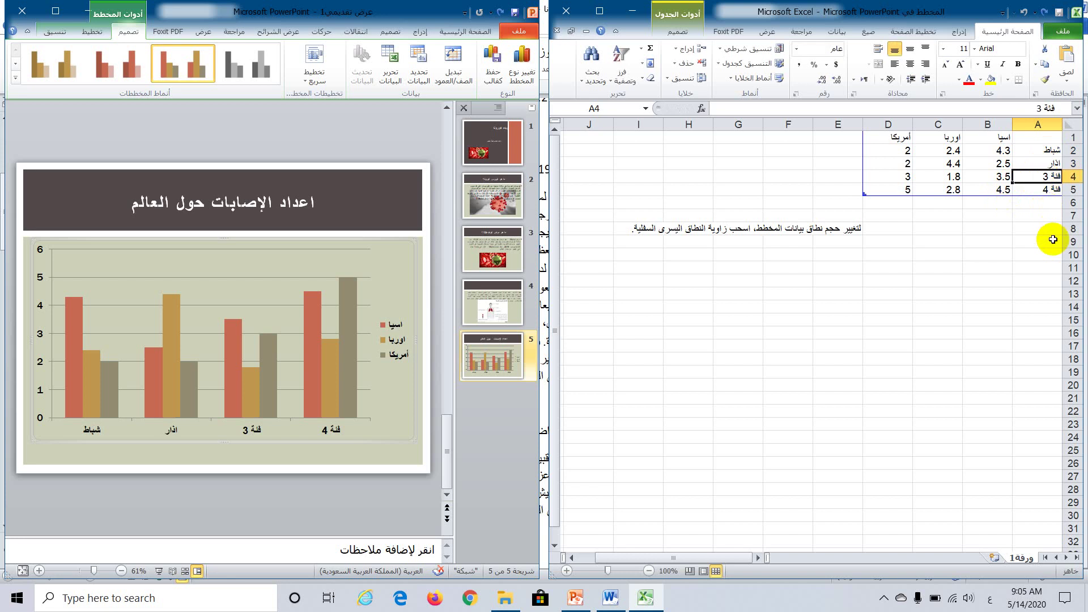
{"action": "type", "text": "نيسان"}
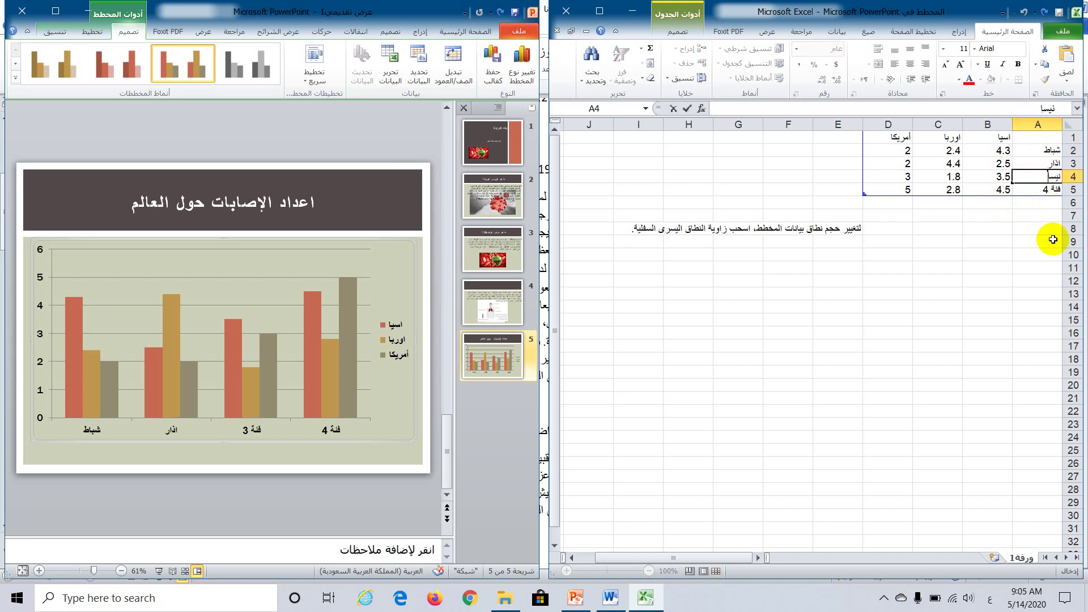
{"action": "left_click", "coordinate": [1031, 193]}
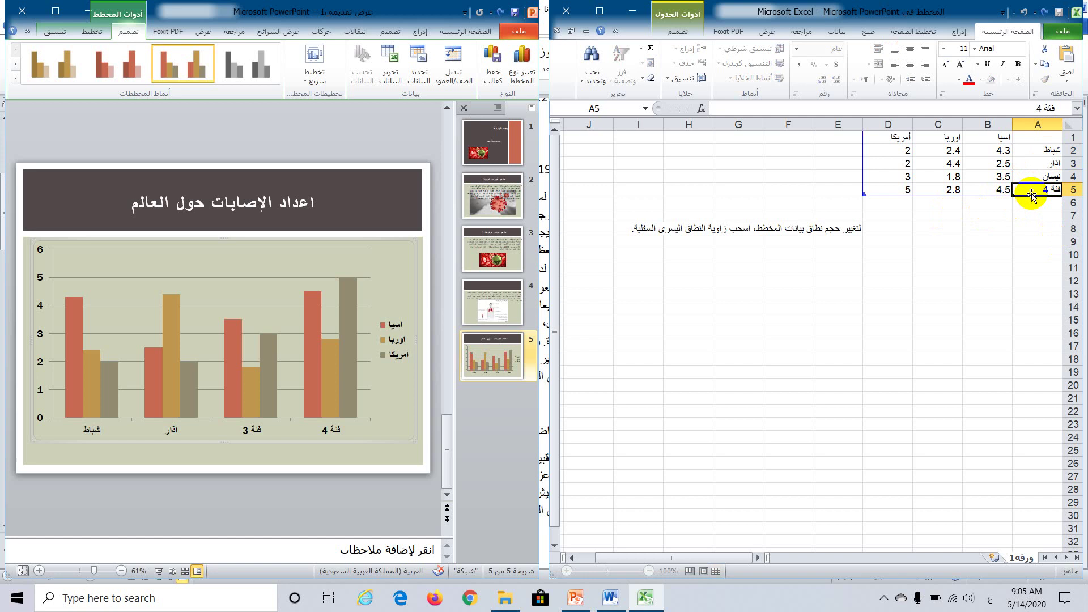
{"action": "type", "text": "ايار"}
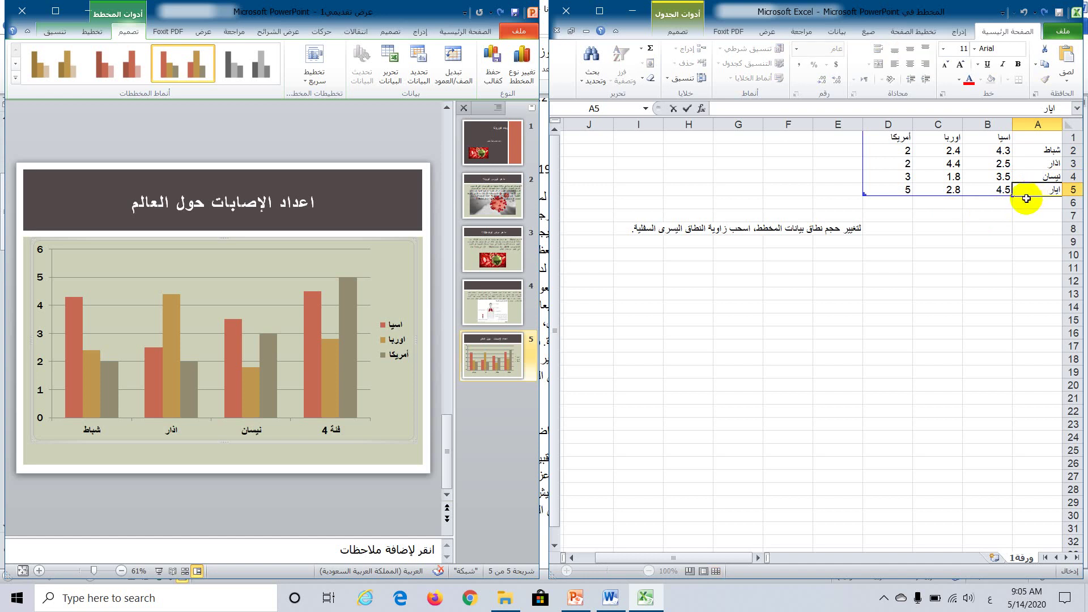
{"action": "left_click", "coordinate": [983, 281]}
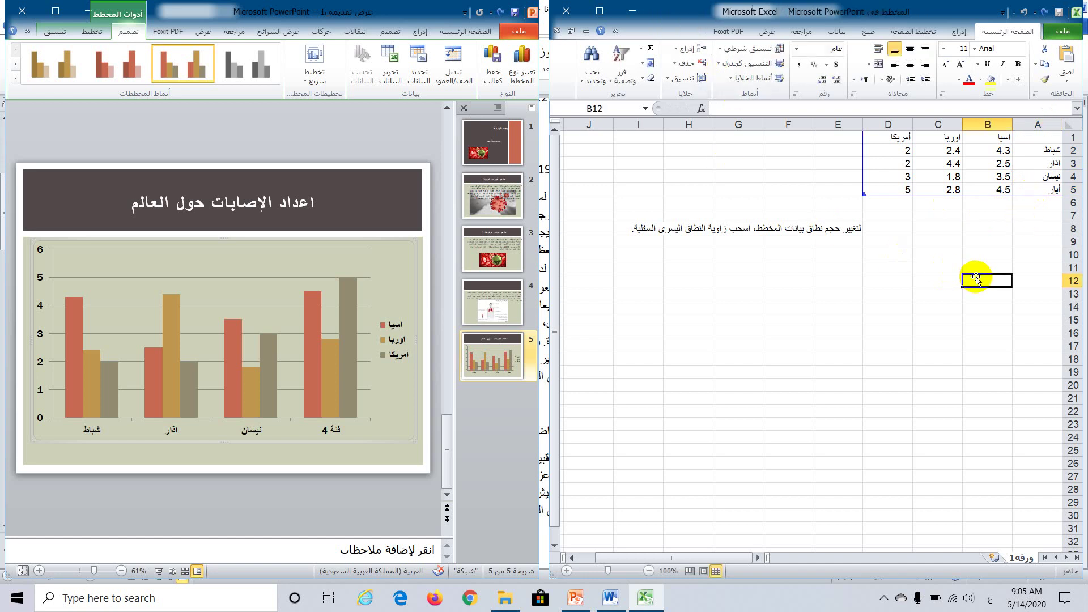
- Close the Excel data sheet and select the أمريكا bar for أيار on the chart
{"action": "left_click", "coordinate": [569, 12]}
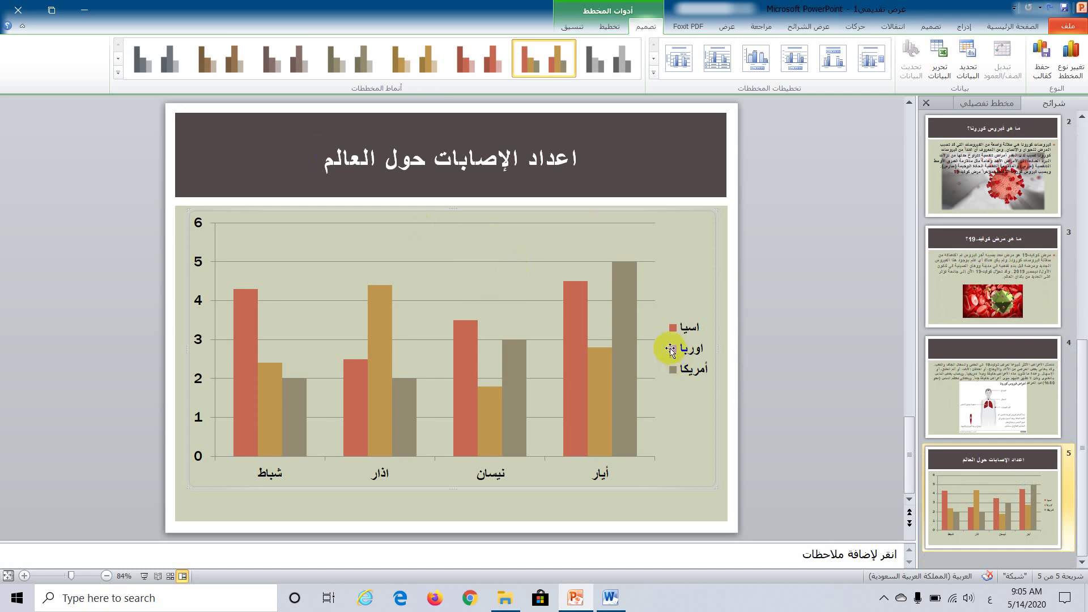
{"action": "left_click", "coordinate": [626, 296]}
{"action": "left_click", "coordinate": [622, 292]}
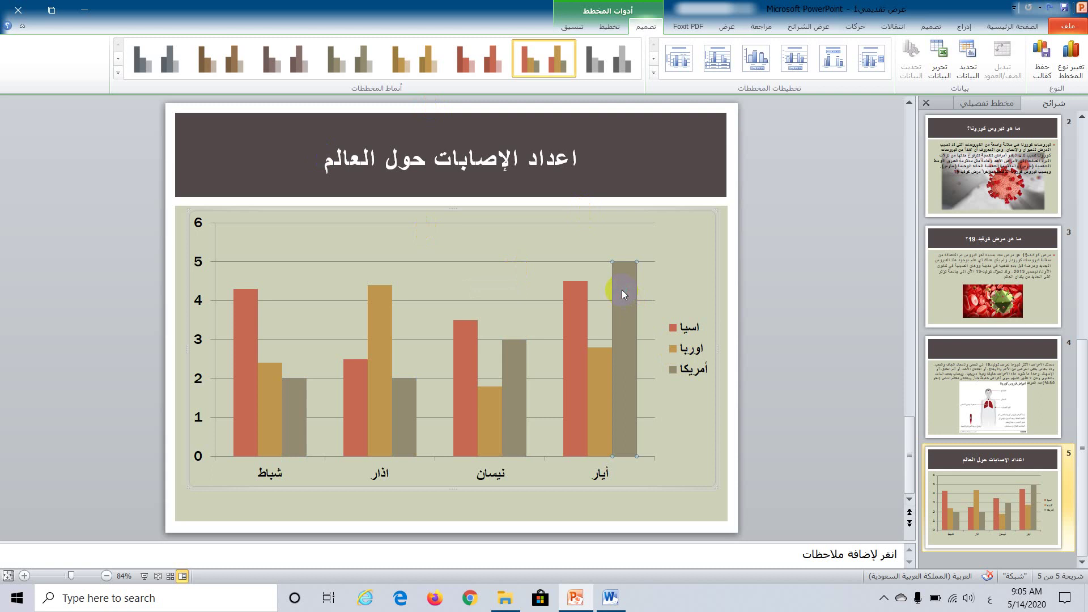
- Give the أمريكا bar for أيار a solid red fill
{"action": "double_click", "coordinate": [622, 292]}
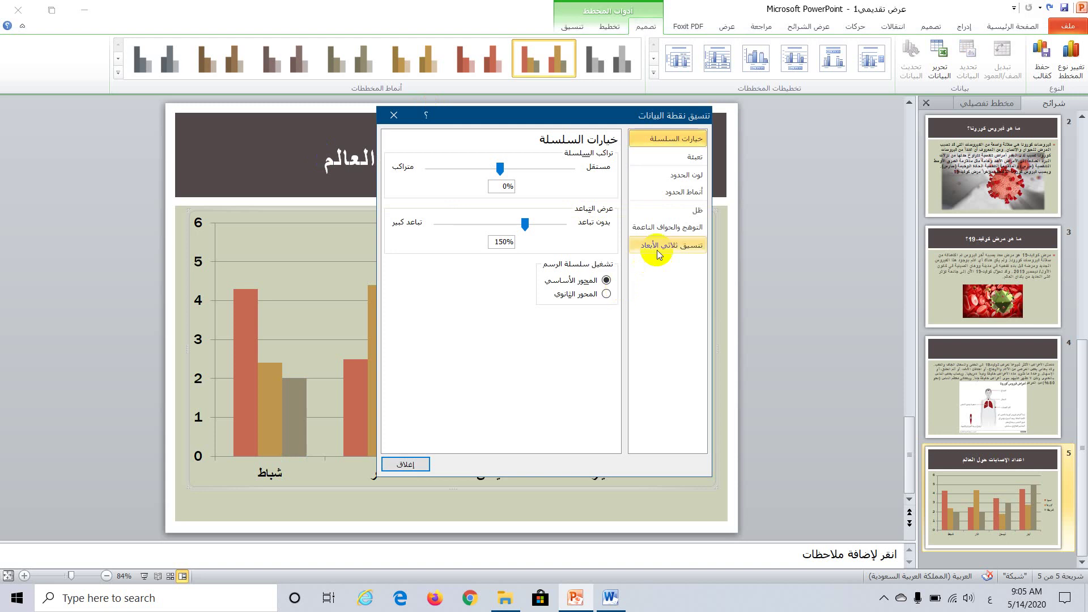
{"action": "left_click", "coordinate": [691, 158]}
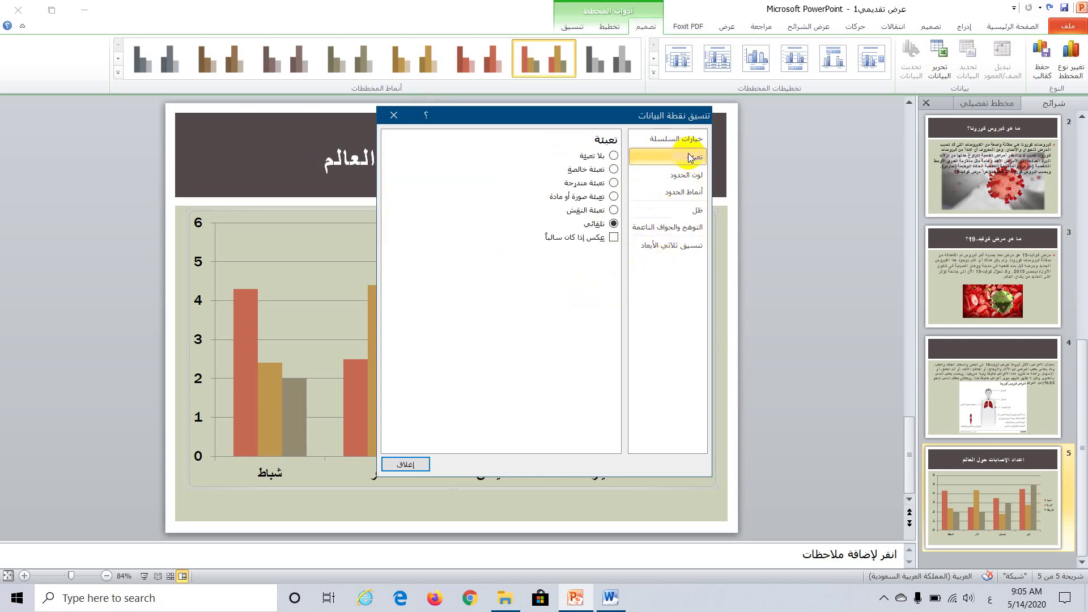
{"action": "left_click", "coordinate": [613, 169]}
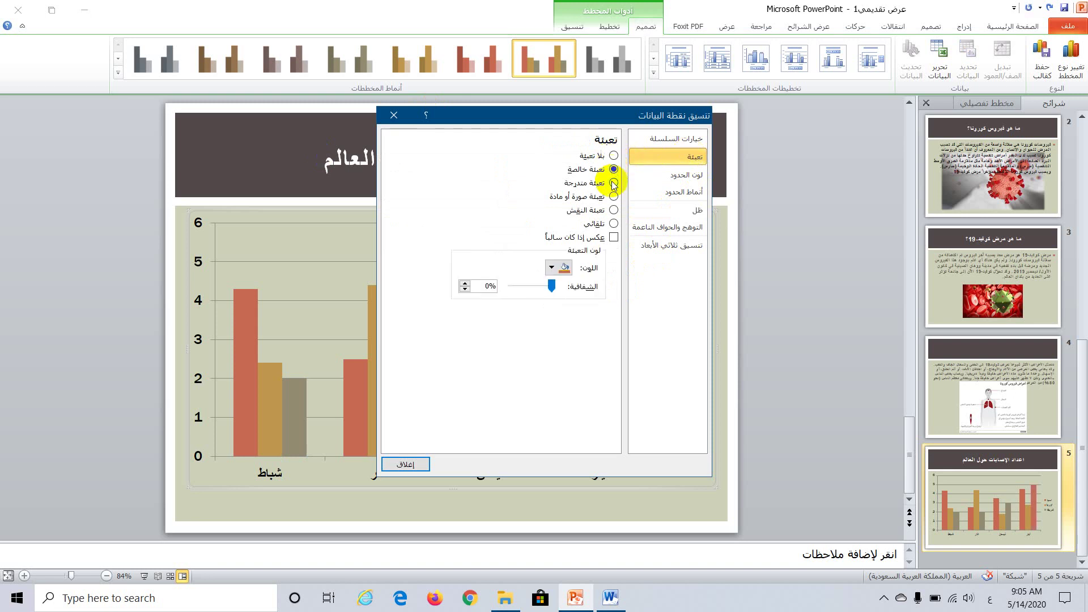
{"action": "left_click", "coordinate": [552, 268]}
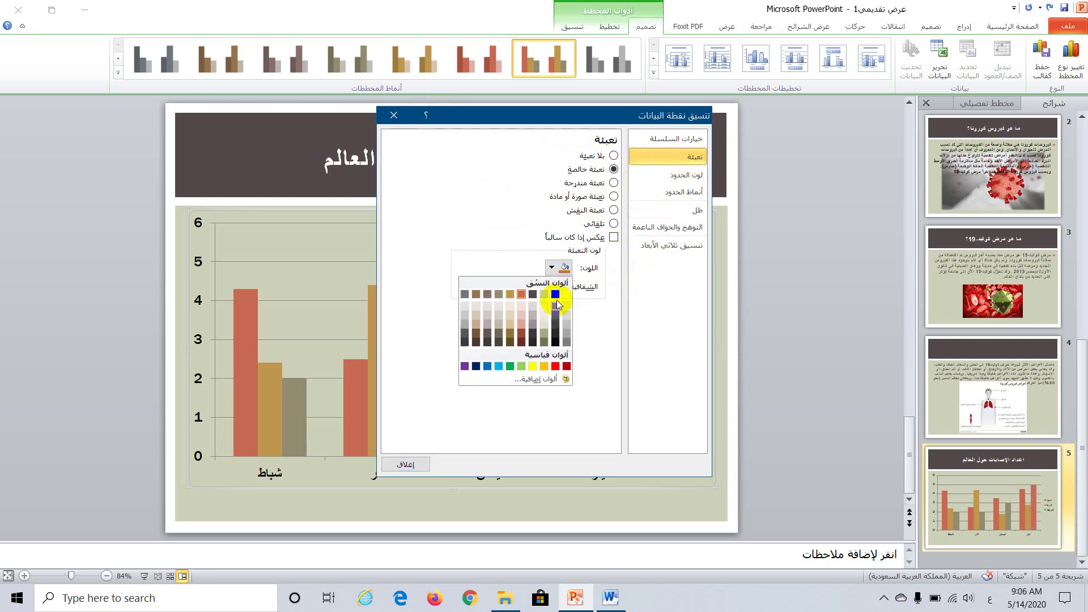
{"action": "left_click", "coordinate": [555, 366]}
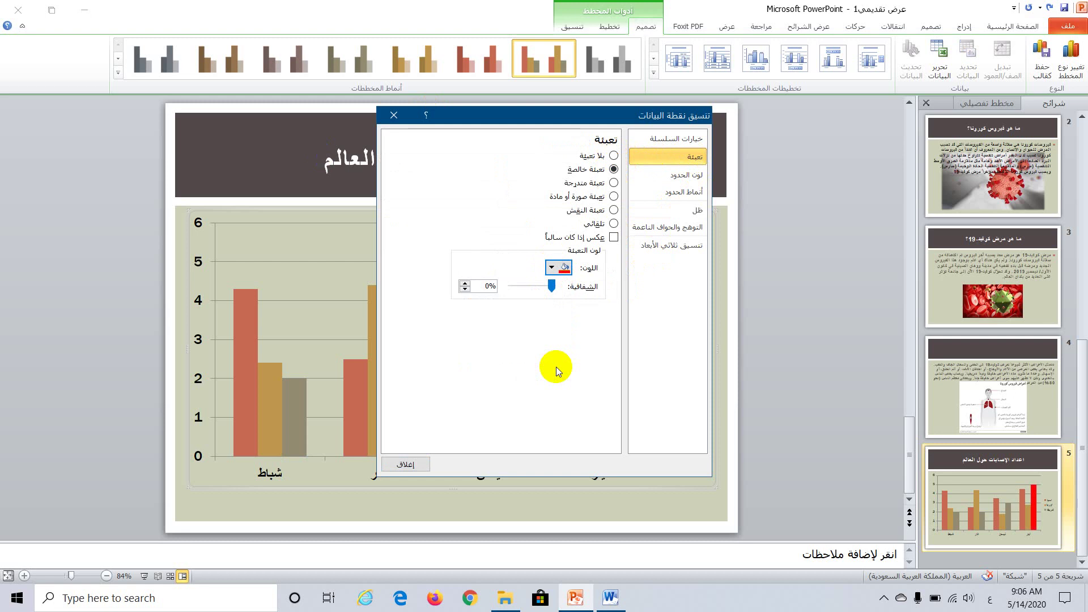
{"action": "left_click", "coordinate": [405, 464]}
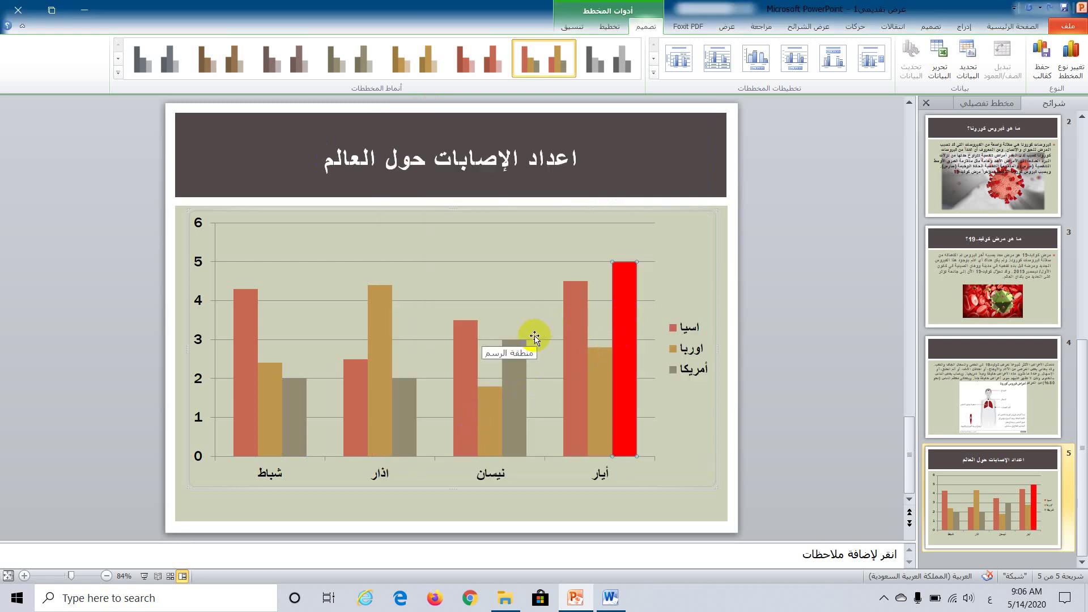
- Recolour the whole أمريكا series red using Shape Fill
{"action": "left_click", "coordinate": [515, 363]}
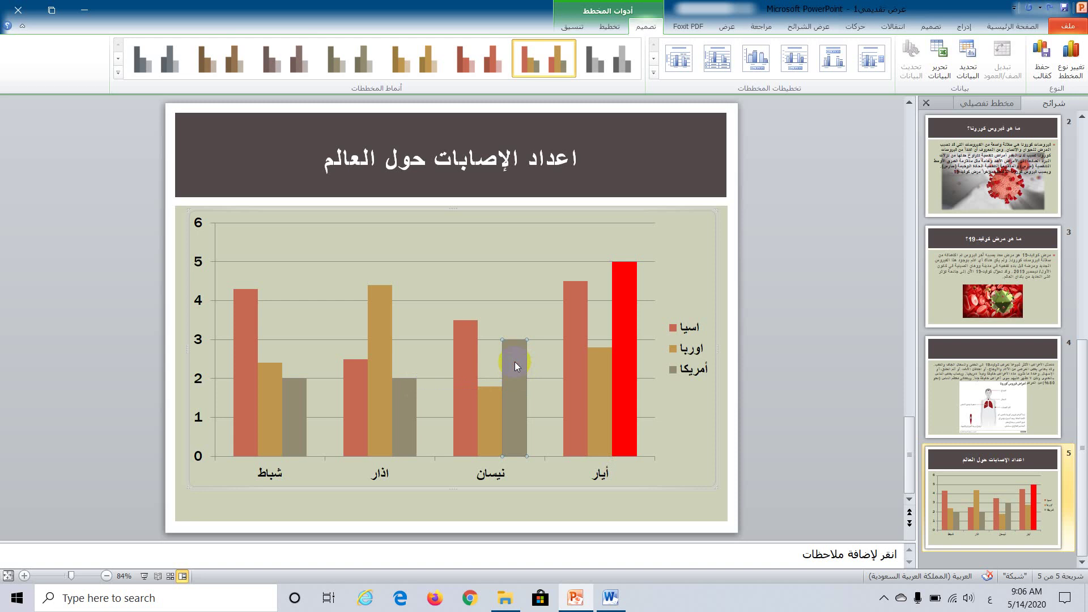
{"action": "left_click", "coordinate": [408, 398]}
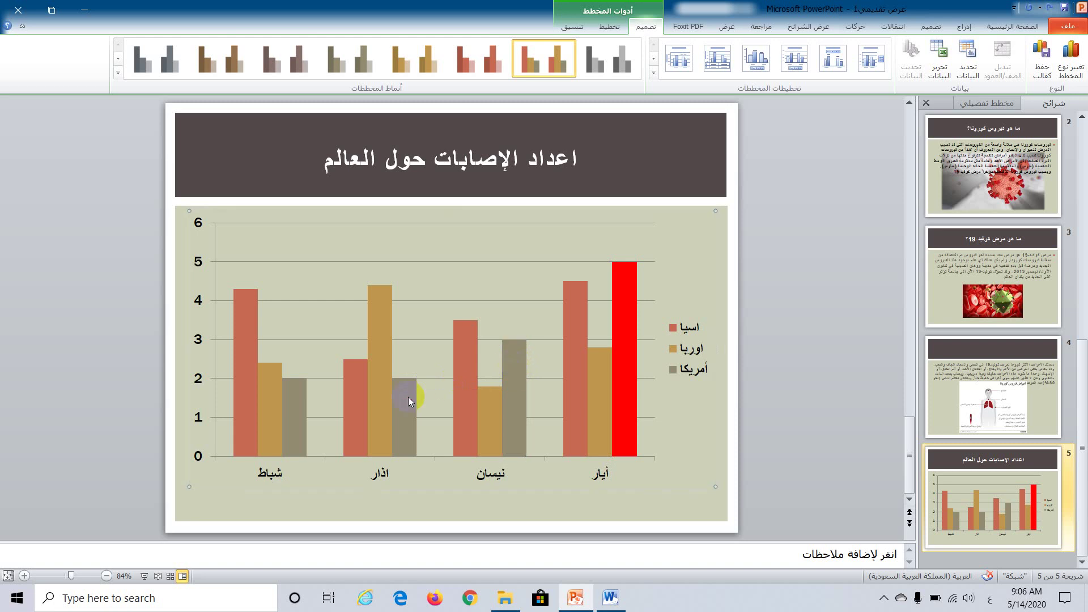
{"action": "left_click", "coordinate": [408, 397]}
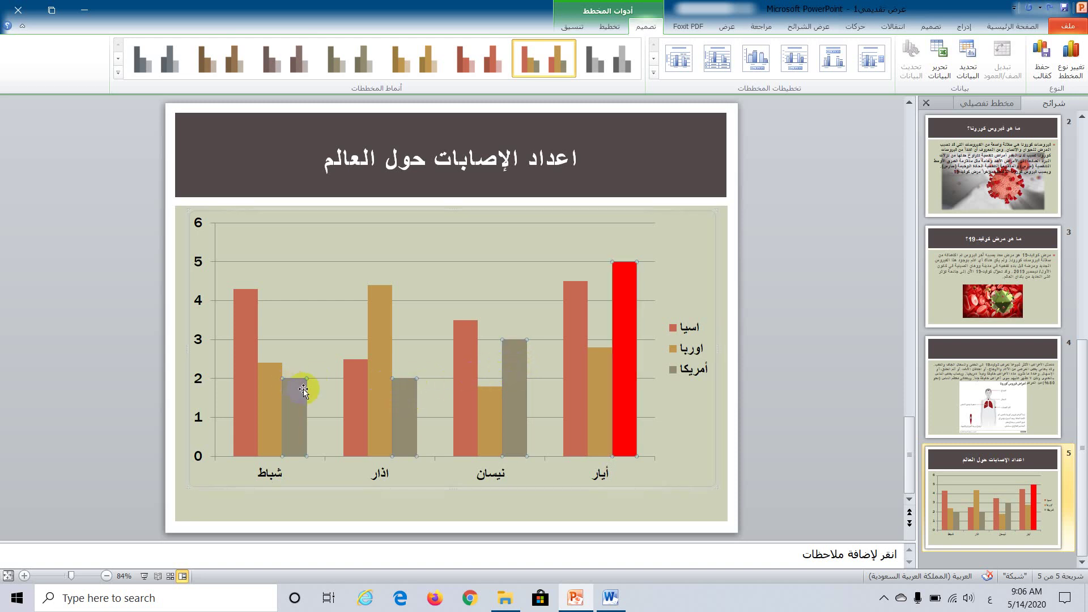
{"action": "right_click", "coordinate": [523, 381]}
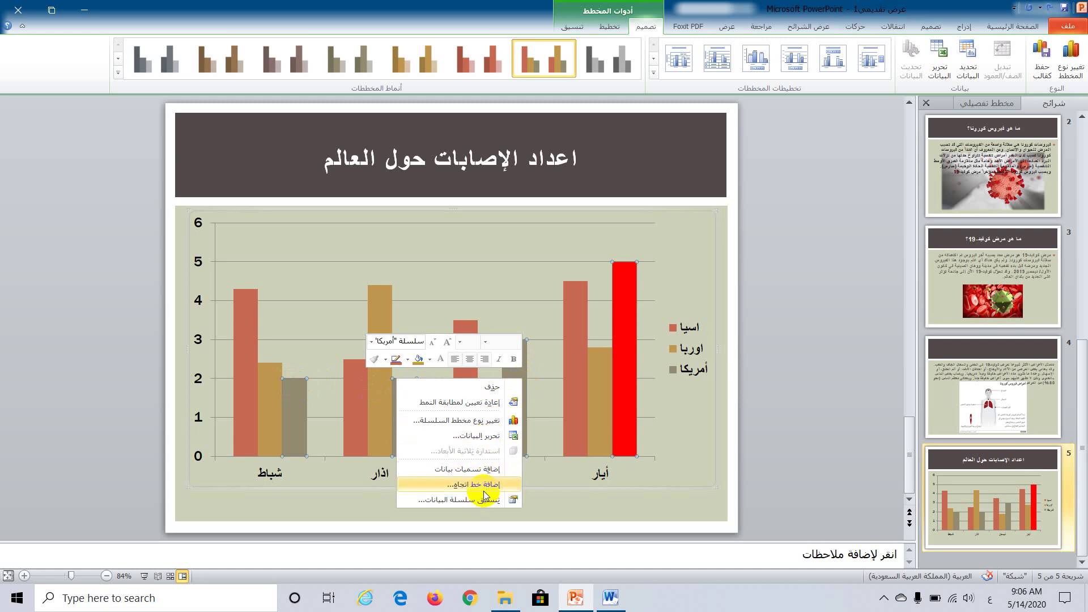
{"action": "left_click", "coordinate": [411, 361]}
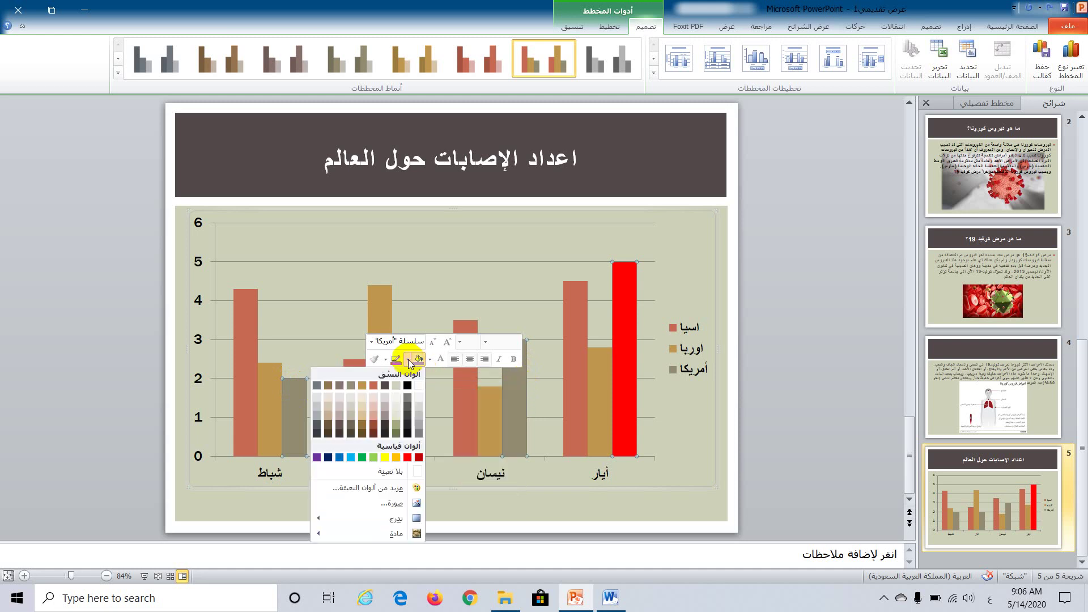
{"action": "left_click", "coordinate": [406, 457]}
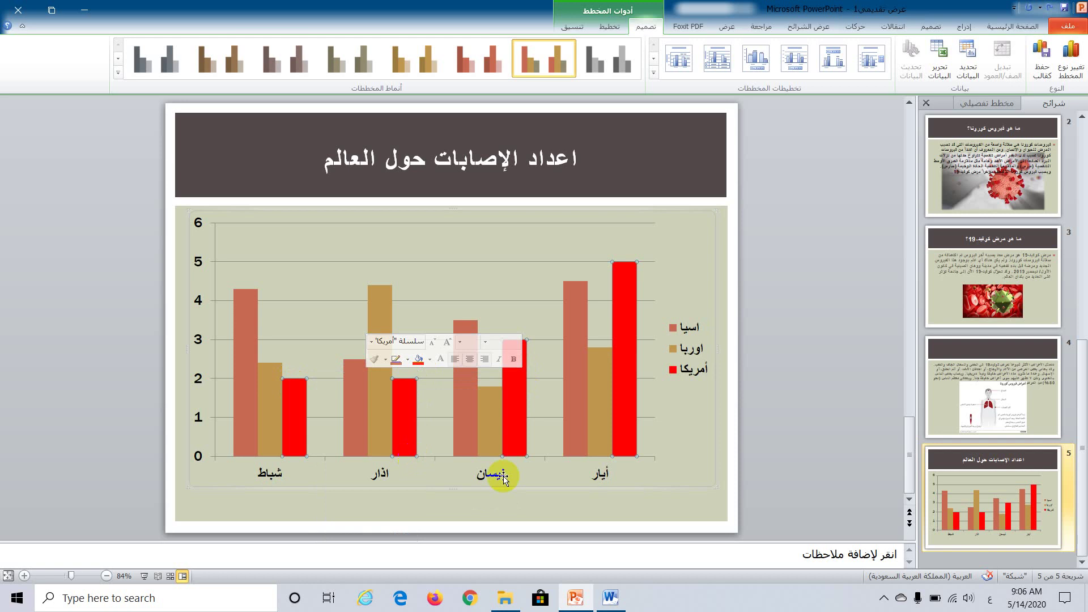
{"action": "left_click", "coordinate": [658, 491]}
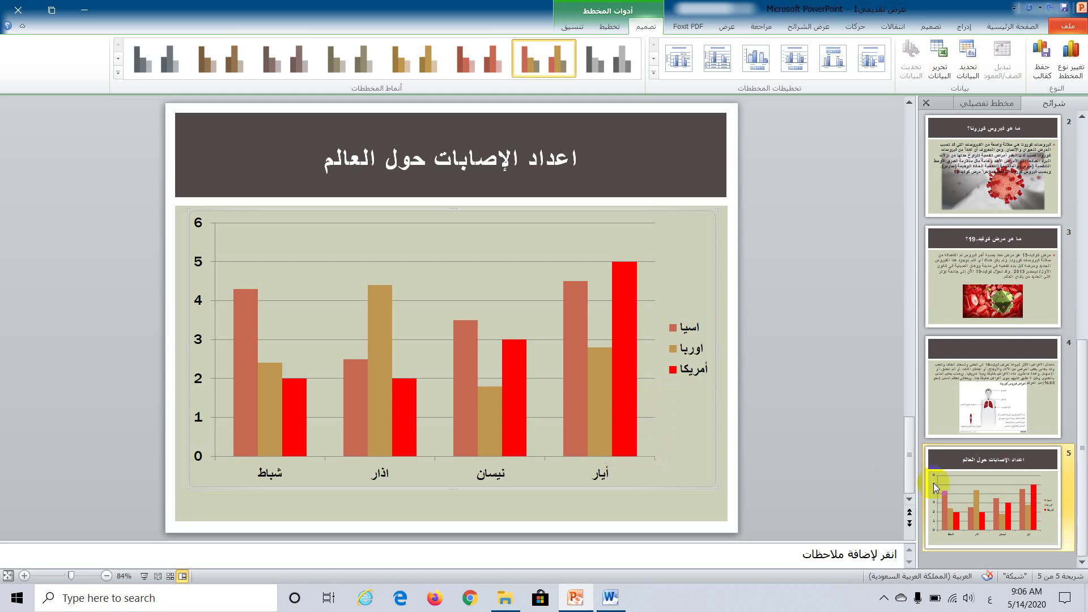
- Add a new slide 6 after slide 5, then switch to the Word document
{"action": "left_click", "coordinate": [1014, 513]}
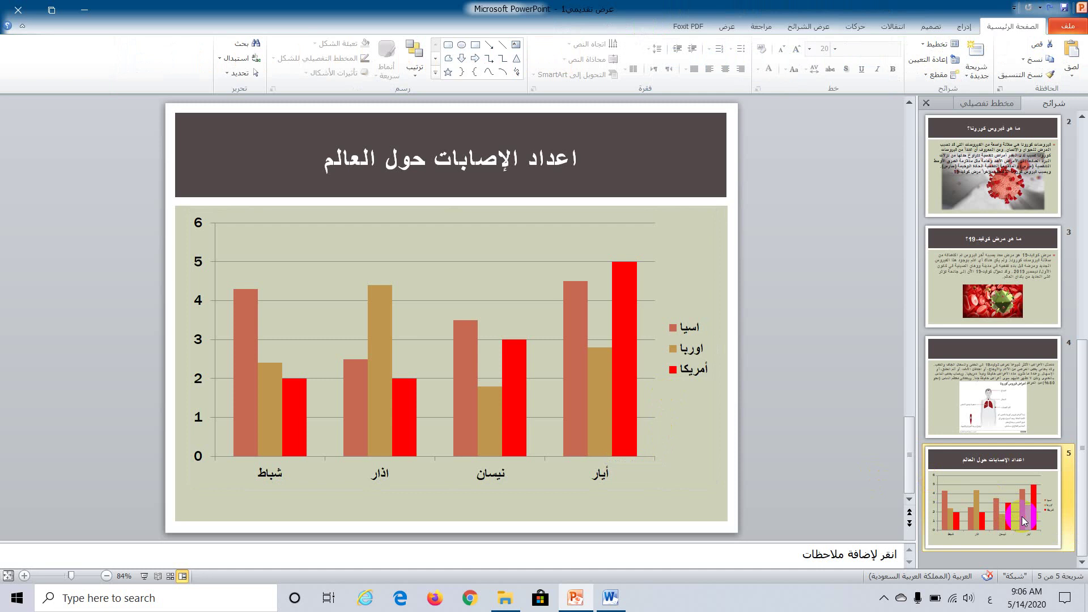
{"action": "key", "text": "Return"}
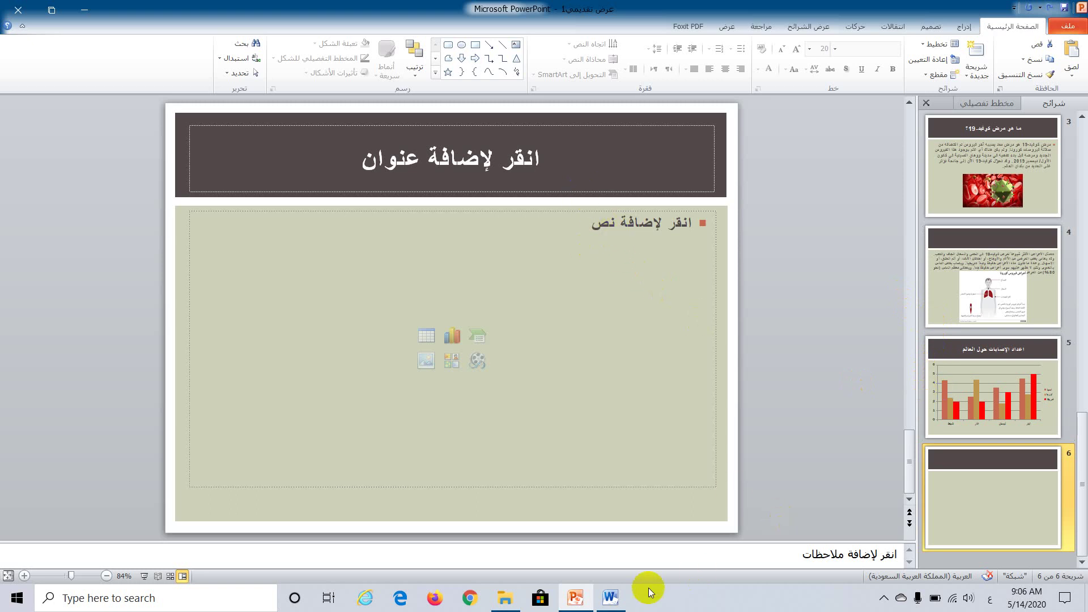
{"action": "left_click", "coordinate": [610, 597]}
- Copy the Word heading on what to do with COVID-19 symptoms and return to PowerPoint
{"action": "scroll", "coordinate": [629, 346], "scroll_direction": "down", "scroll_amount": 2}
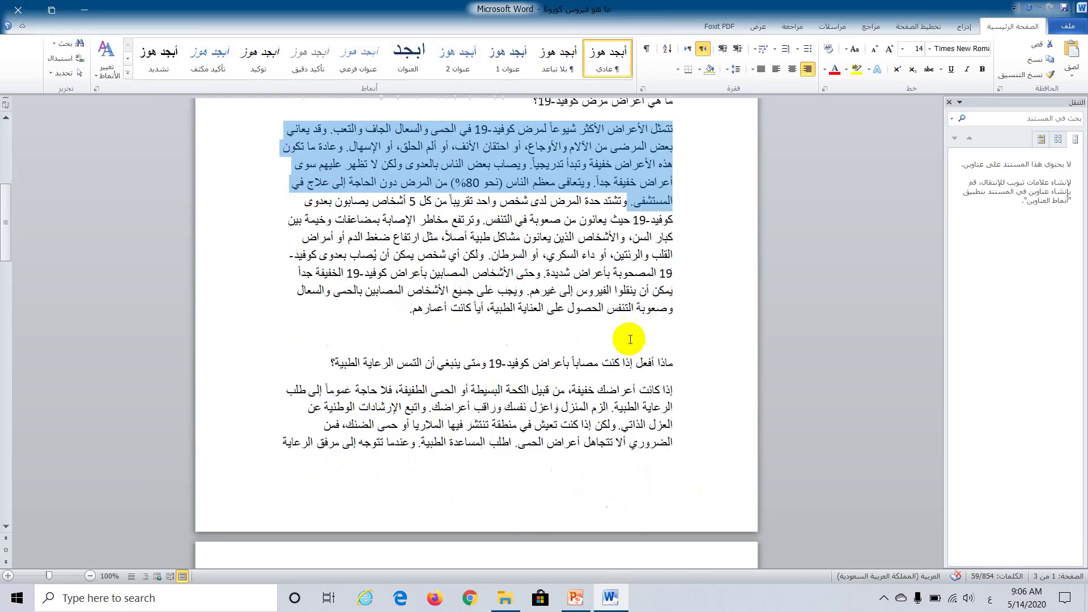
{"action": "scroll", "coordinate": [629, 345], "scroll_direction": "down", "scroll_amount": 1}
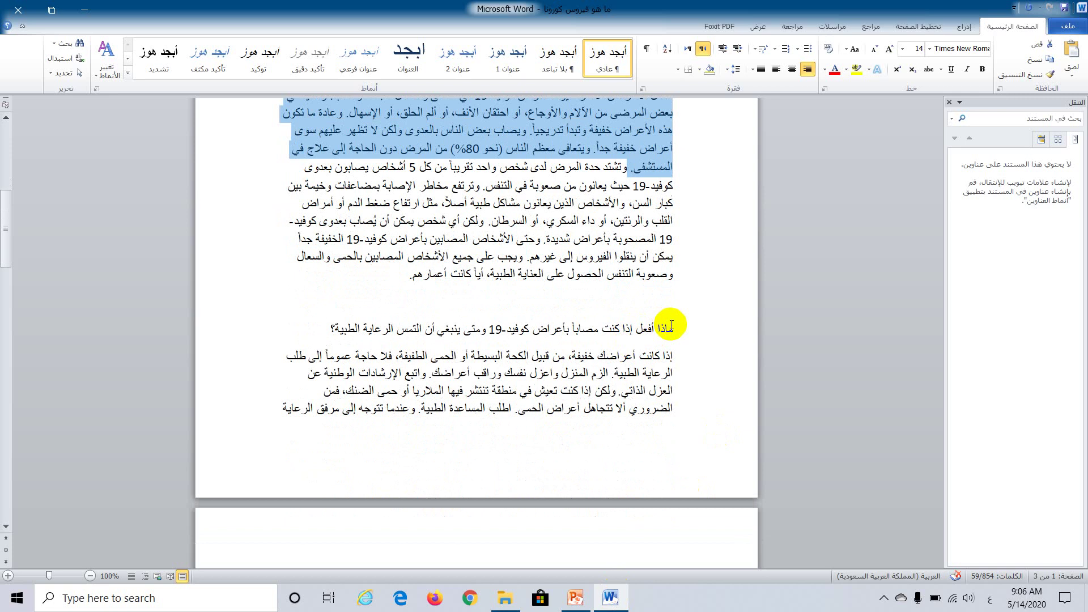
{"action": "left_click", "coordinate": [671, 329]}
{"action": "left_click", "coordinate": [333, 321], "text": "shift"}
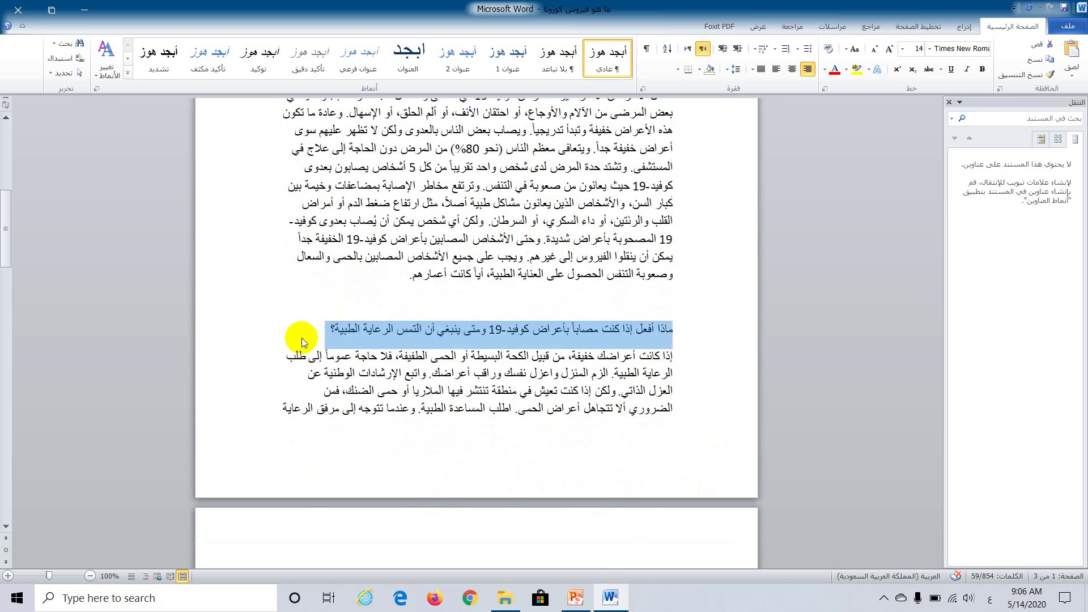
{"action": "right_click", "coordinate": [525, 346]}
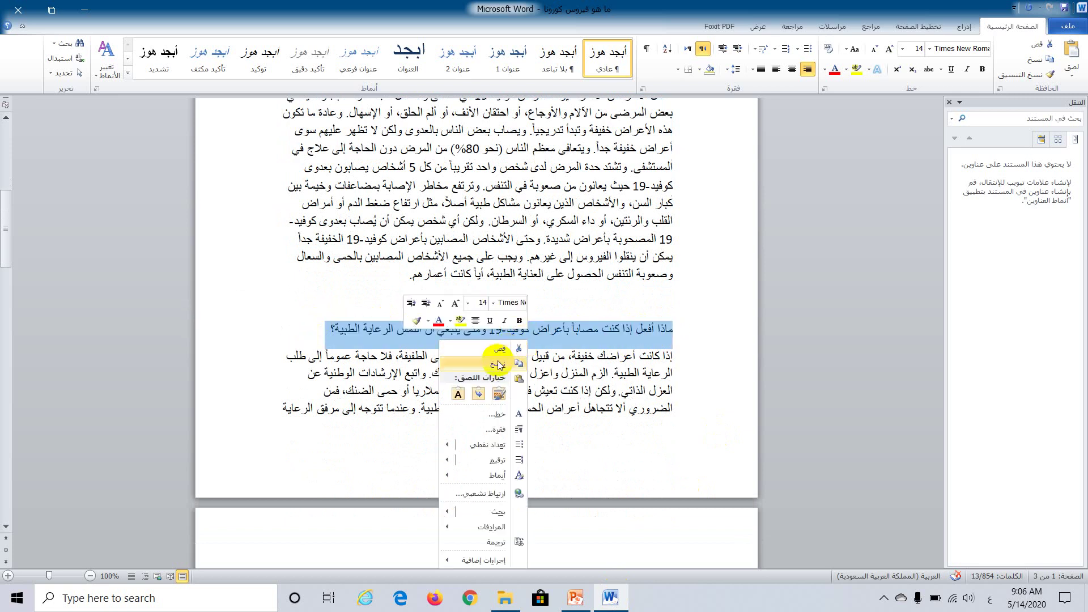
{"action": "left_click", "coordinate": [498, 363]}
{"action": "key", "text": "alt+Tab"}
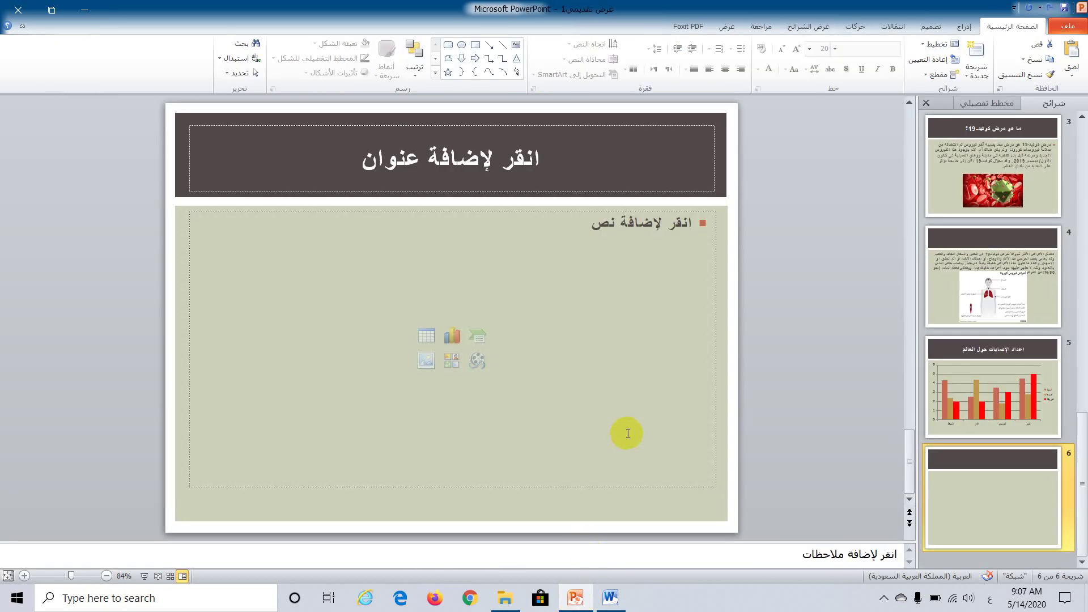
- Paste the copied COVID-19 symptoms question as the title of slide 6
{"action": "left_click", "coordinate": [607, 173]}
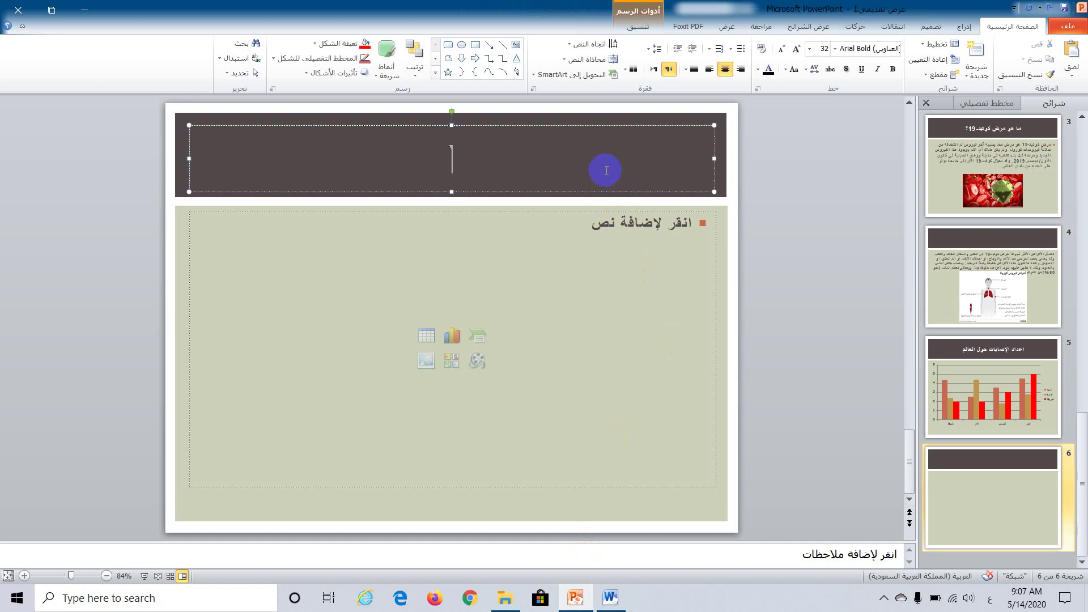
{"action": "key", "text": "ctrl+v"}
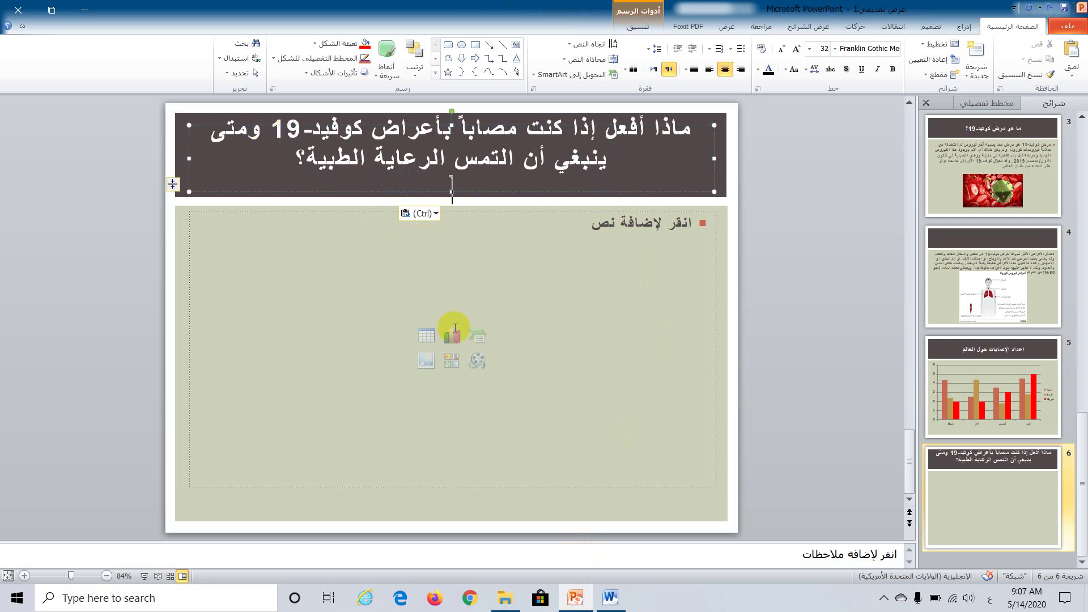
{"action": "left_click", "coordinate": [544, 229]}
{"action": "left_click", "coordinate": [509, 181]}
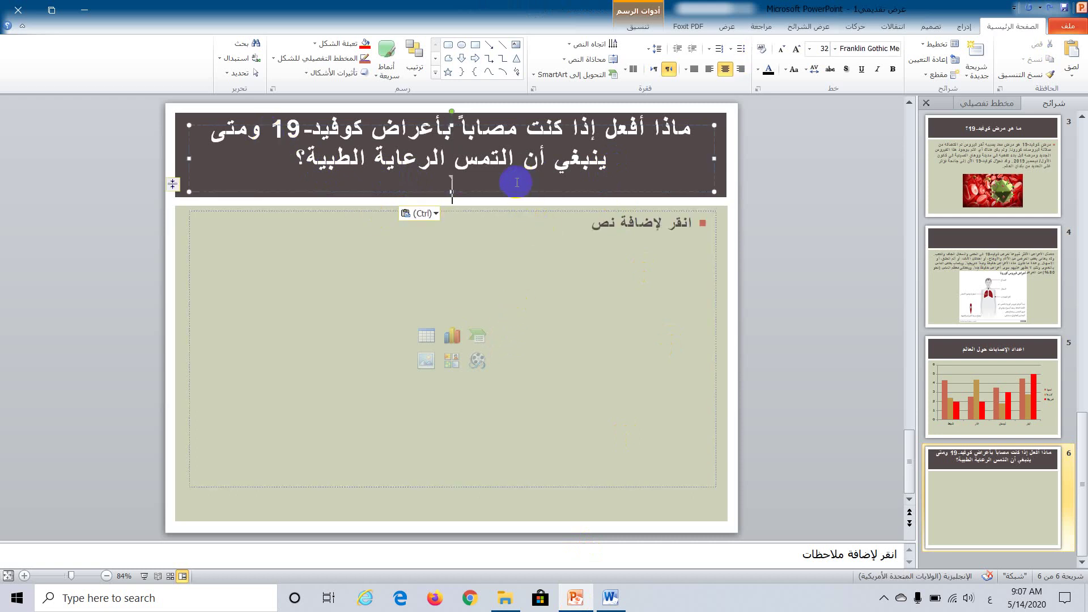
{"action": "left_click", "coordinate": [580, 289]}
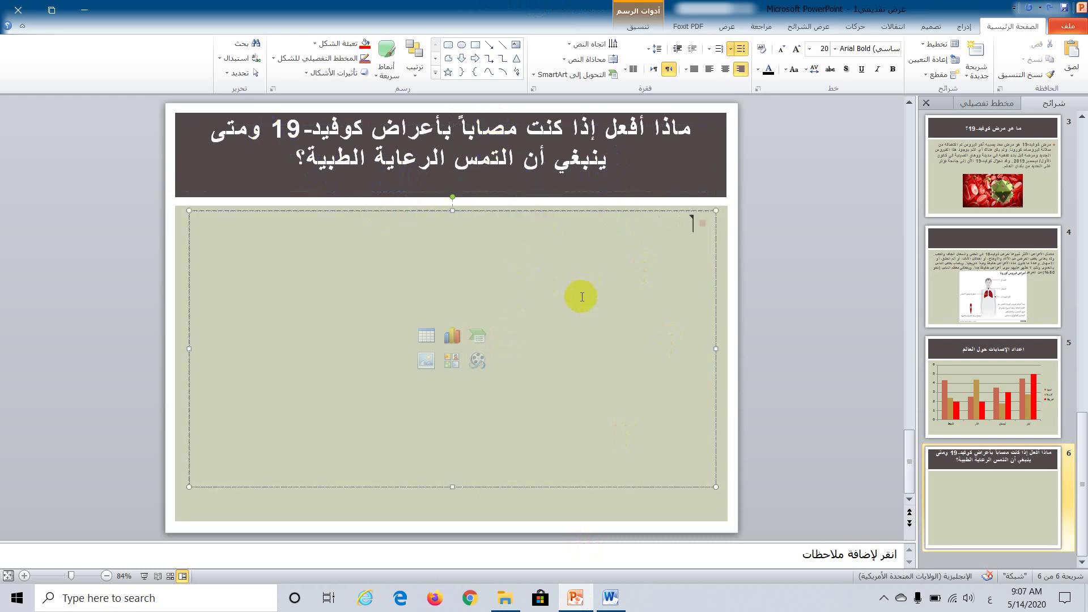
- Copy the advice paragraph below the heading in Word and return to PowerPoint
{"action": "left_click", "coordinate": [611, 598]}
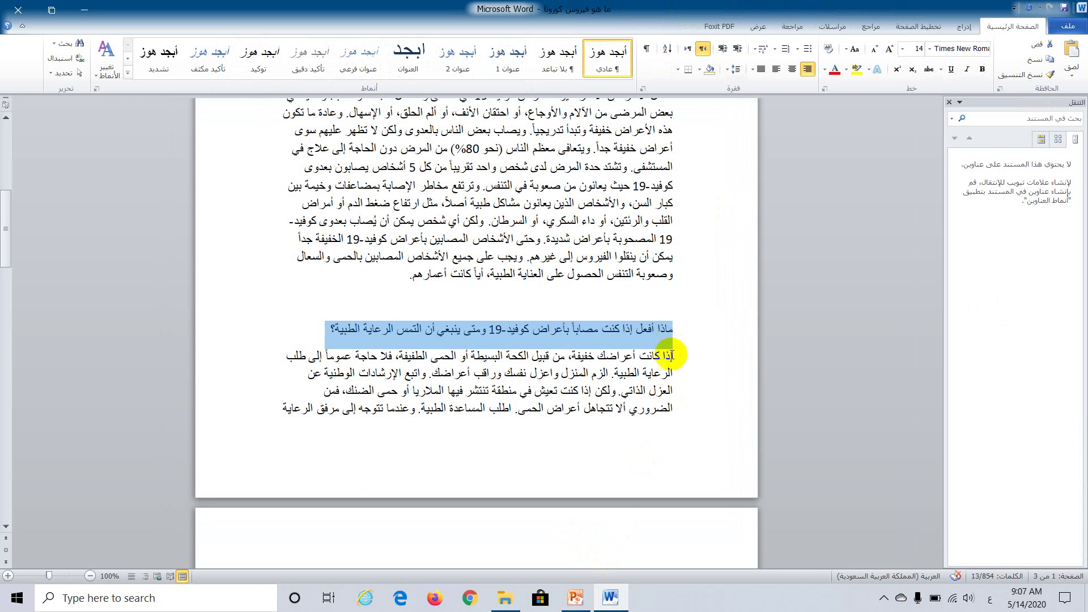
{"action": "left_click_drag", "start_coordinate": [672, 355], "coordinate": [267, 413]}
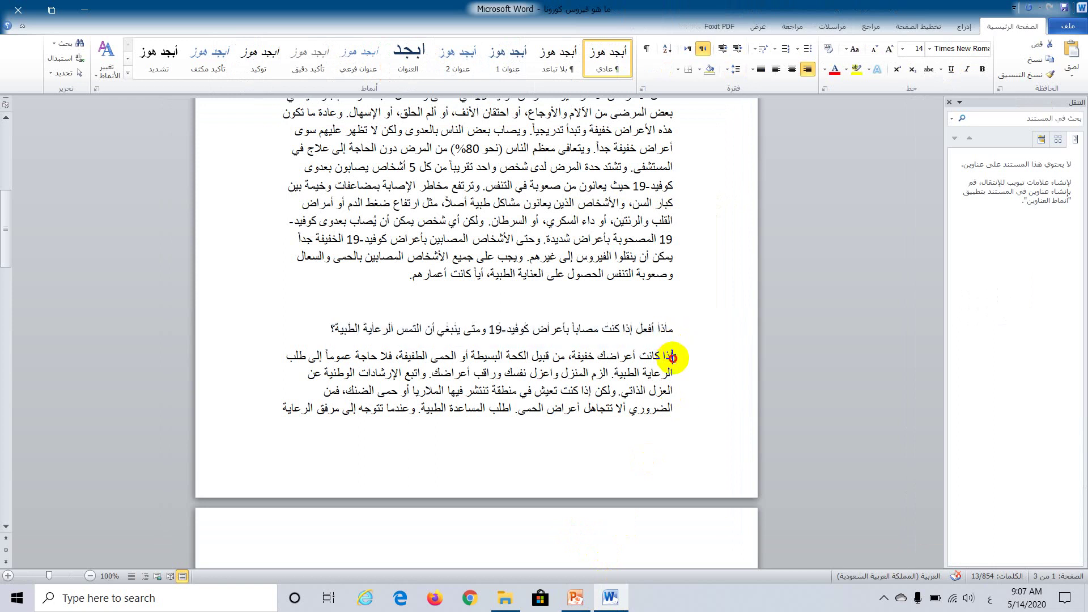
{"action": "right_click", "coordinate": [536, 390]}
{"action": "left_click", "coordinate": [490, 177]}
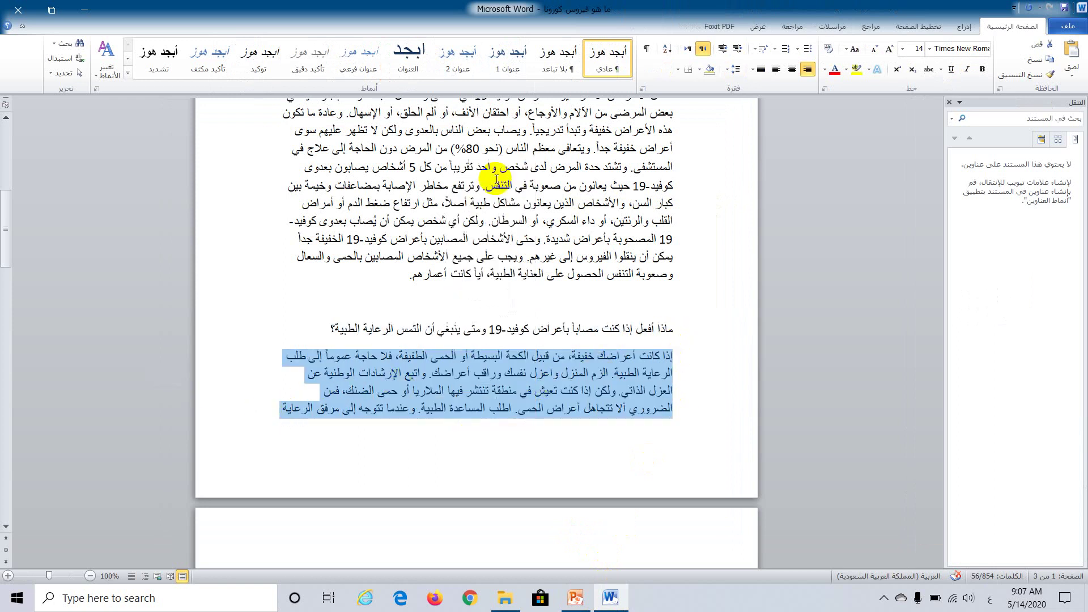
{"action": "left_click", "coordinate": [585, 595]}
- Paste the advice paragraph into slide 6's body and set it to 24 pt
{"action": "right_click", "coordinate": [599, 262]}
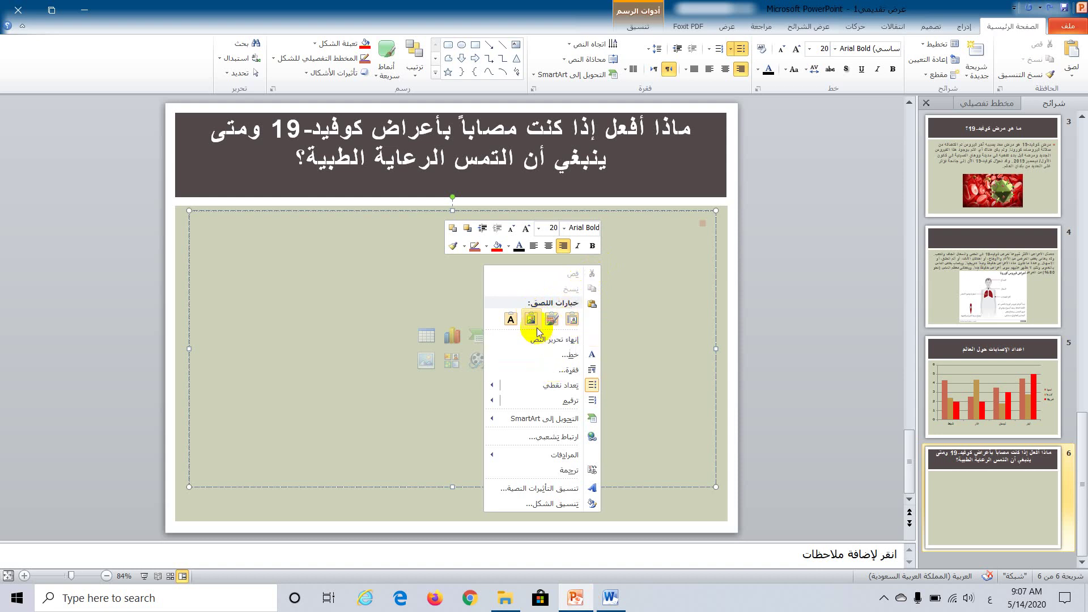
{"action": "left_click", "coordinate": [511, 319]}
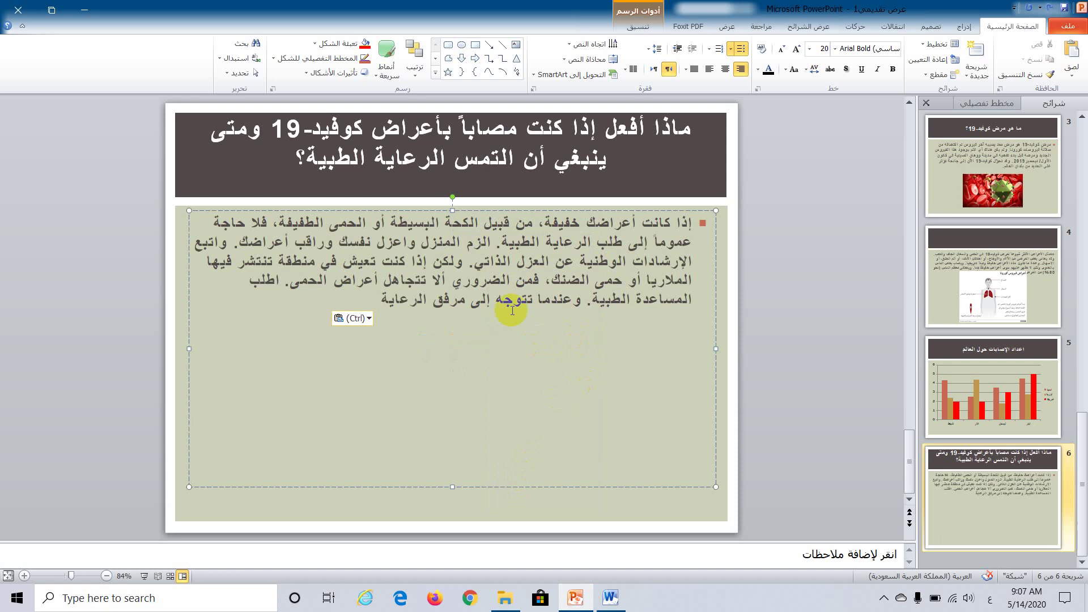
{"action": "triple_click", "coordinate": [480, 300]}
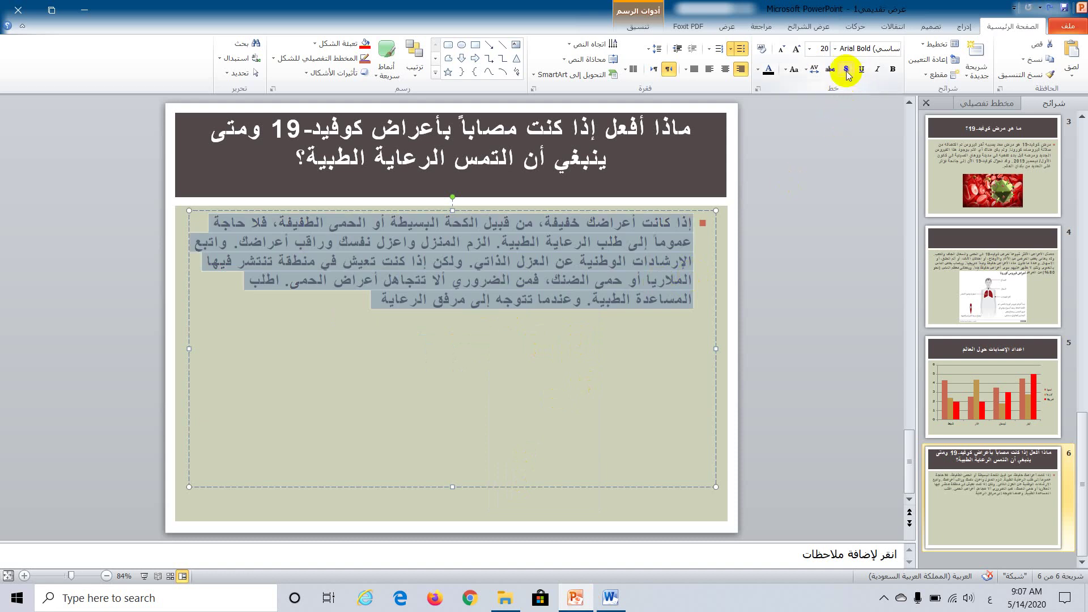
{"action": "left_click", "coordinate": [809, 50]}
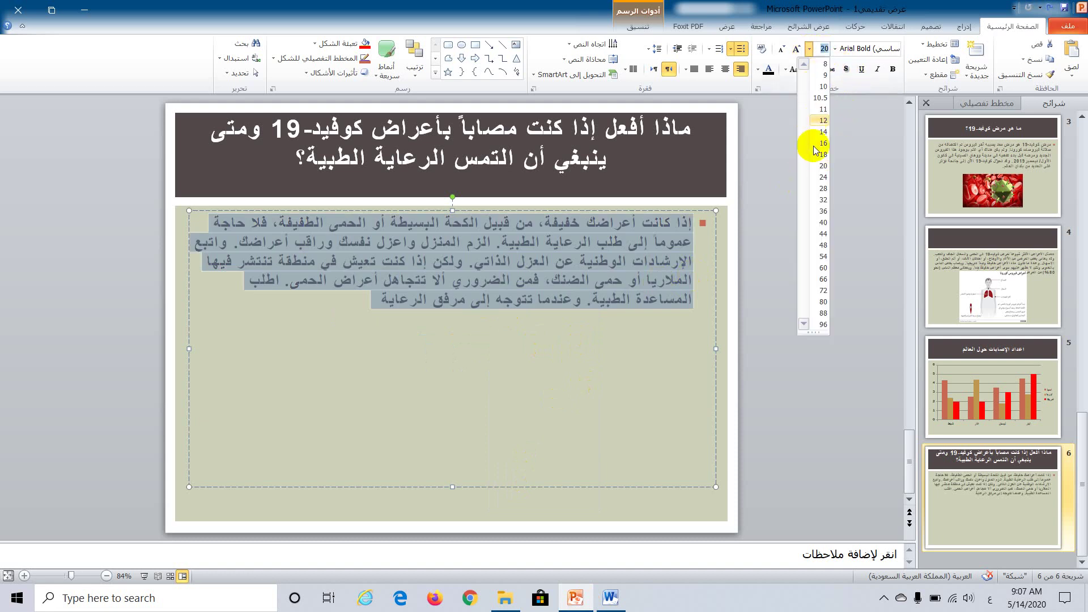
{"action": "left_click", "coordinate": [819, 177]}
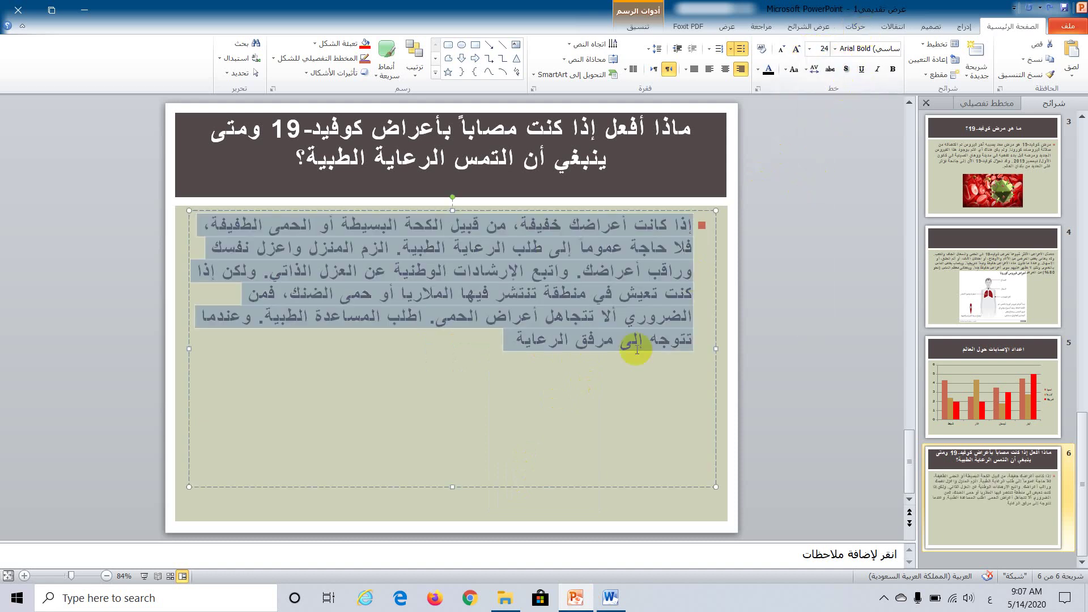
{"action": "left_click", "coordinate": [574, 445]}
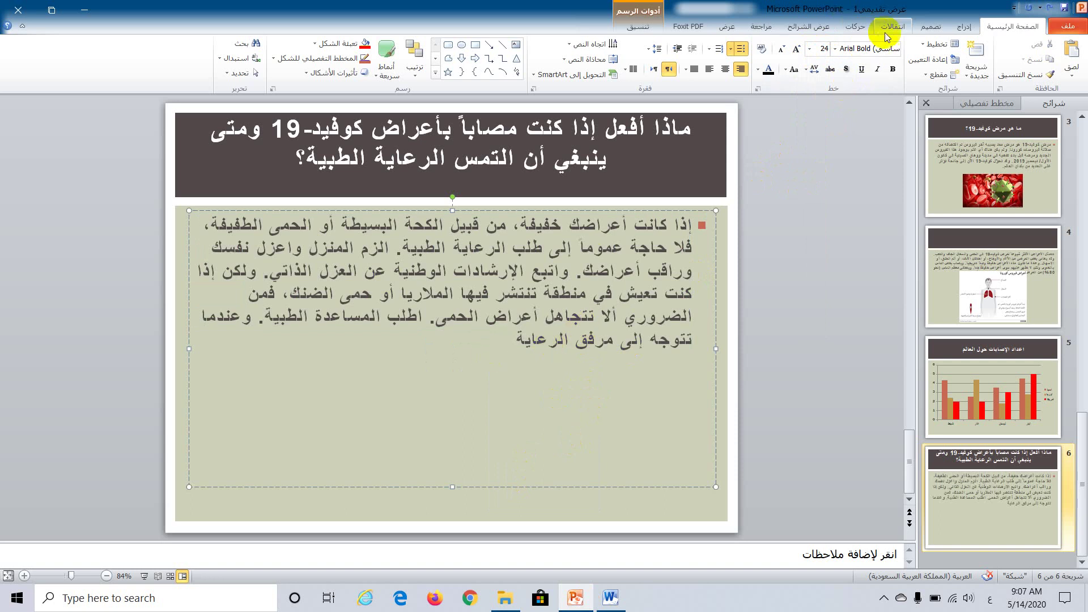
{"action": "left_click", "coordinate": [961, 27]}
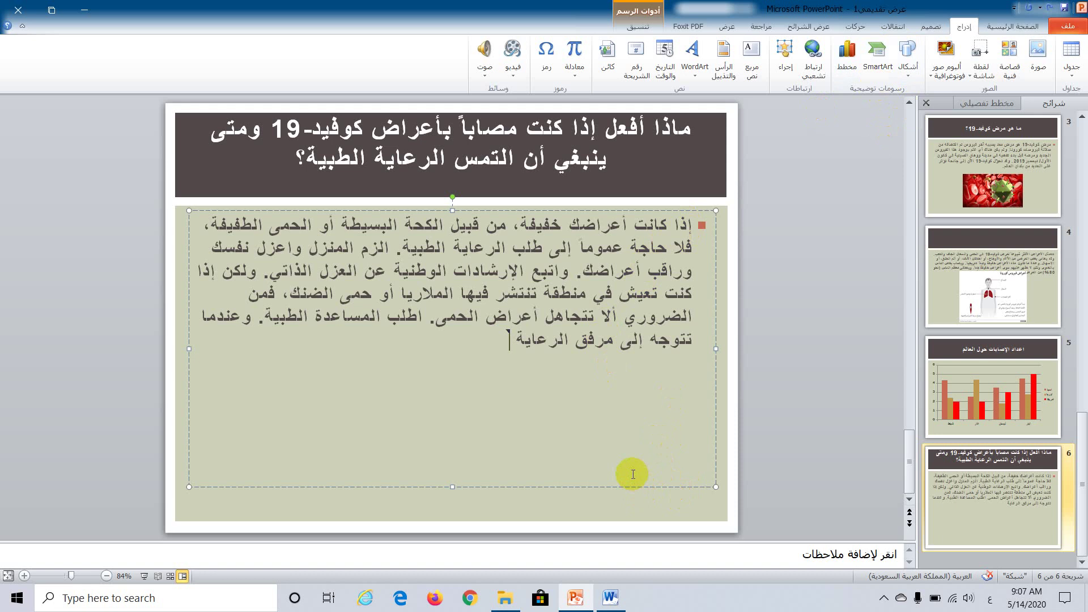
- Start recording narration for slide 6 with Audio > Record Sound
{"action": "left_click", "coordinate": [635, 498]}
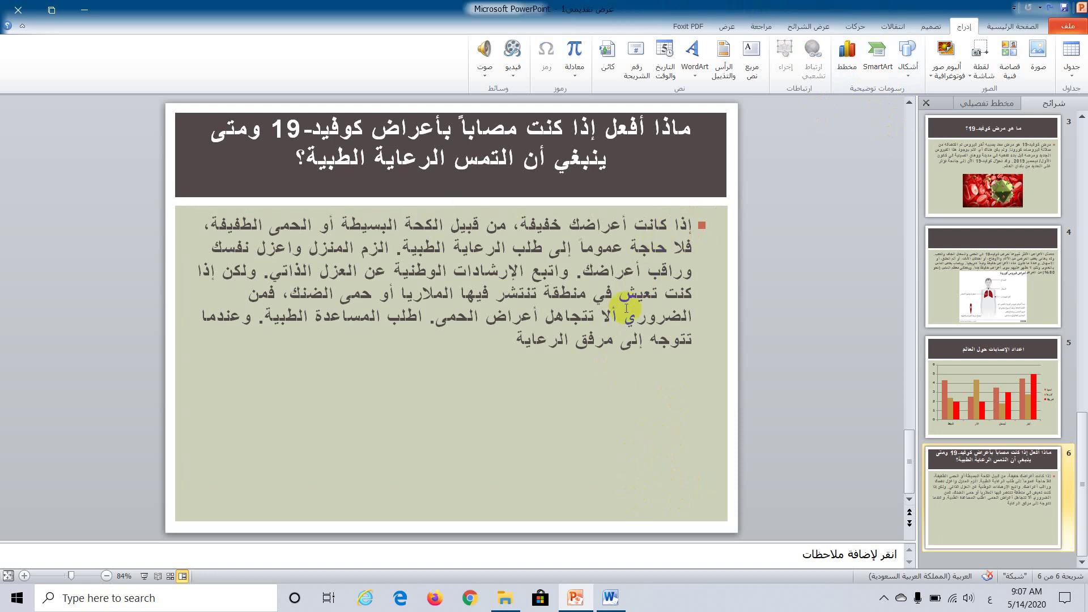
{"action": "left_click", "coordinate": [484, 70]}
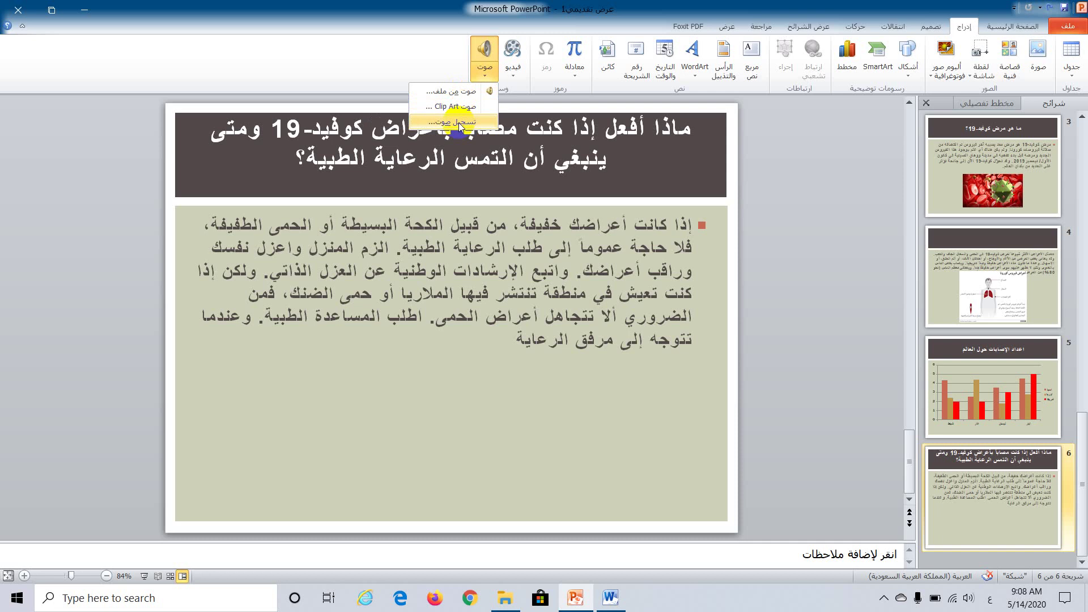
{"action": "left_click", "coordinate": [460, 122]}
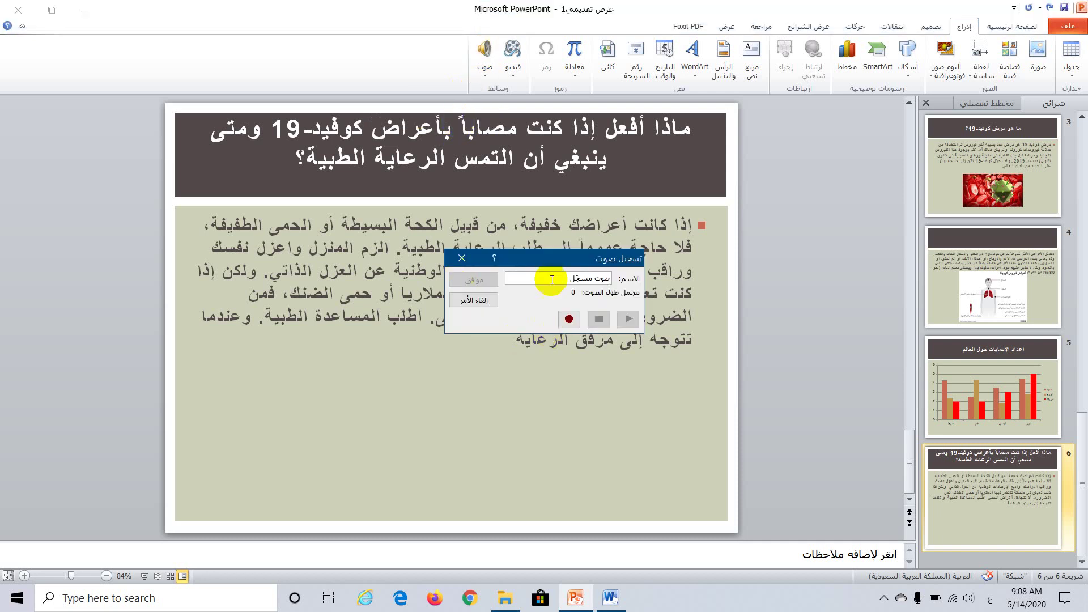
{"action": "left_click_drag", "start_coordinate": [546, 263], "coordinate": [368, 334]}
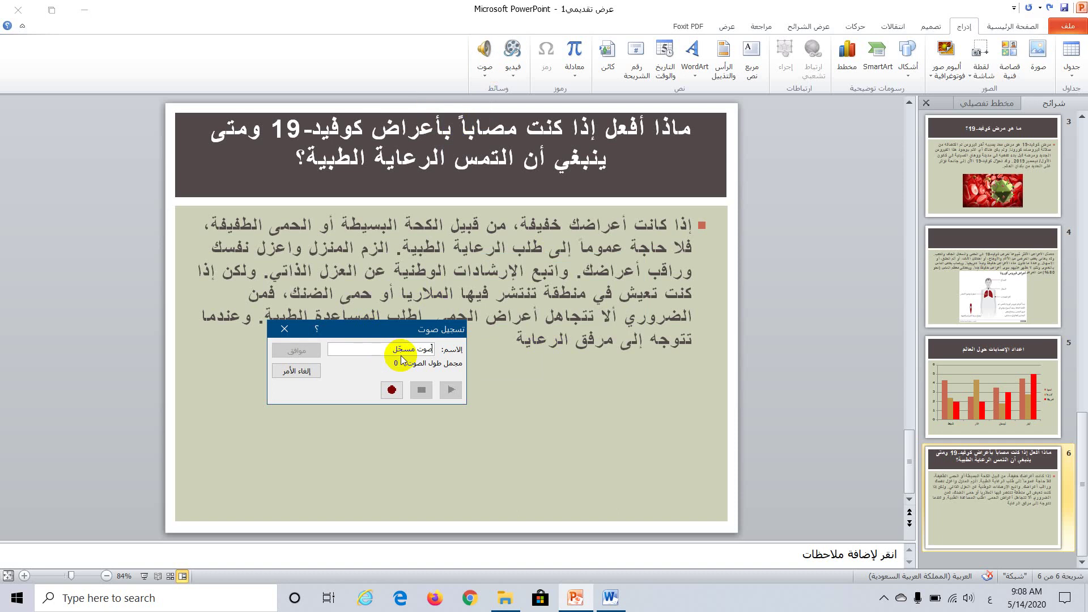
{"action": "left_click", "coordinate": [392, 390]}
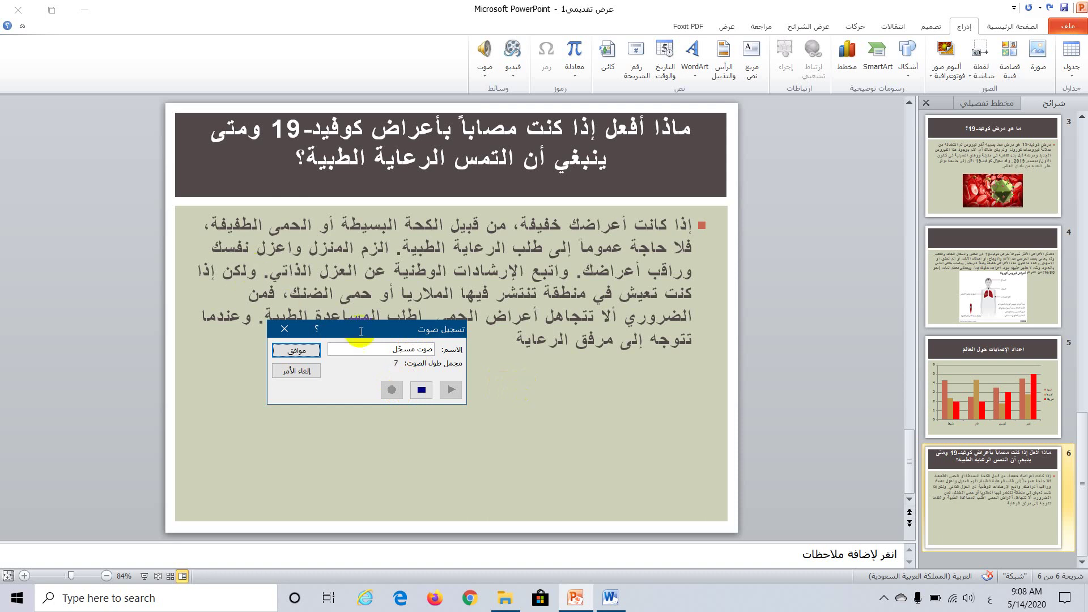
{"action": "left_click_drag", "start_coordinate": [367, 334], "coordinate": [465, 385]}
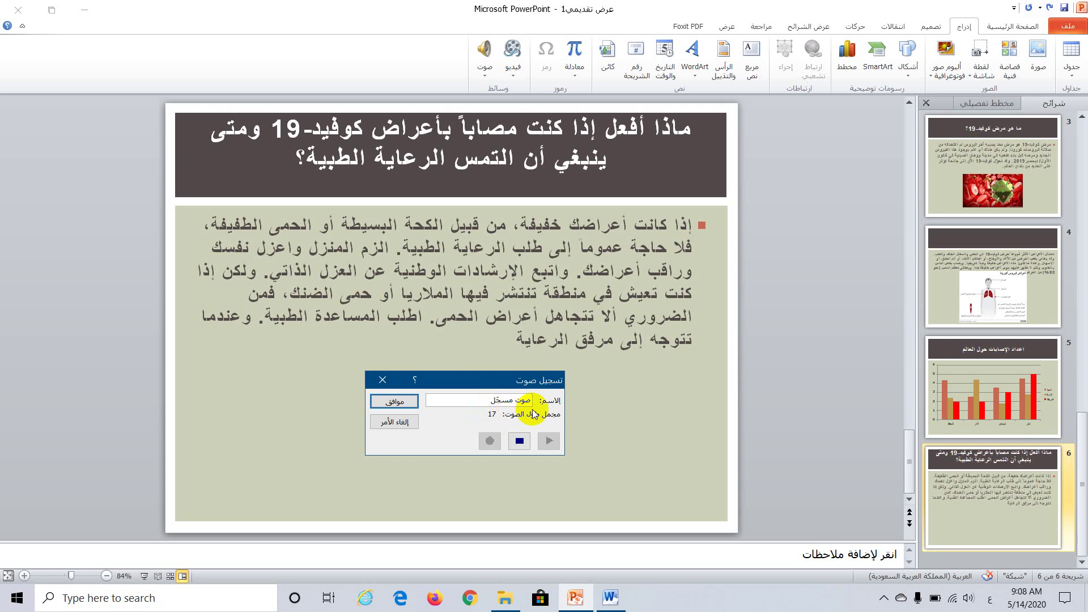
{"action": "left_click_drag", "start_coordinate": [456, 379], "coordinate": [444, 369]}
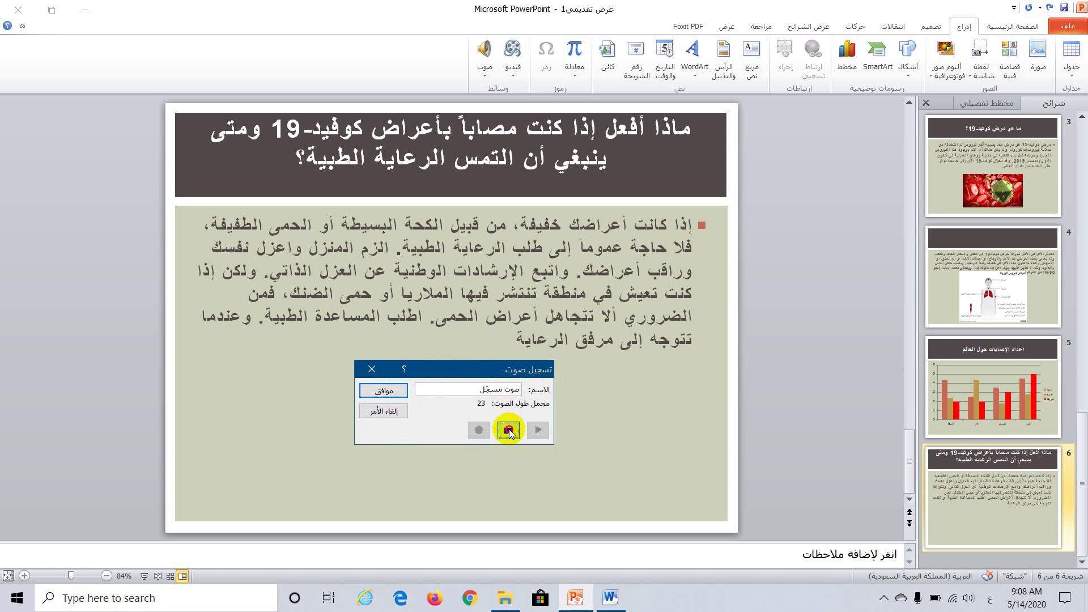
- Stop the roughly 23-second recording, insert it, and move the sound icon lower
{"action": "left_click", "coordinate": [509, 431]}
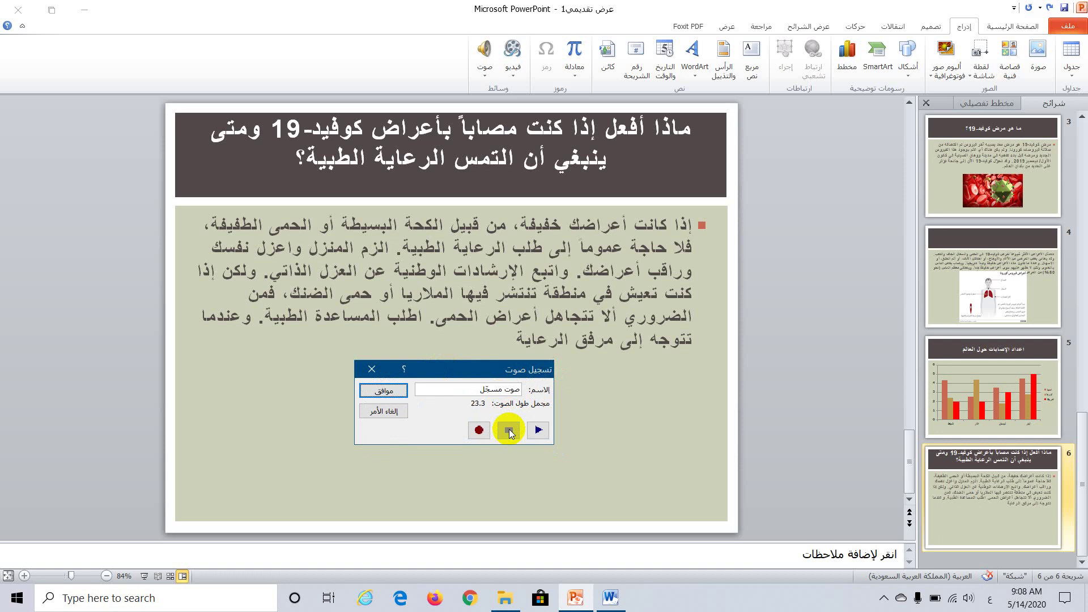
{"action": "left_click", "coordinate": [391, 391]}
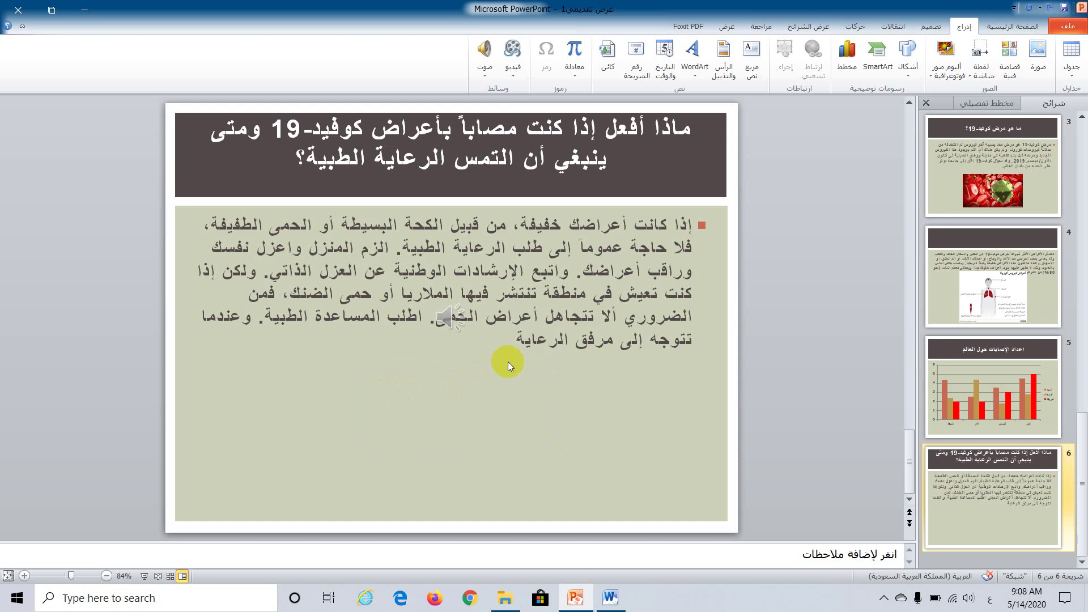
{"action": "left_click_drag", "start_coordinate": [452, 319], "coordinate": [458, 402]}
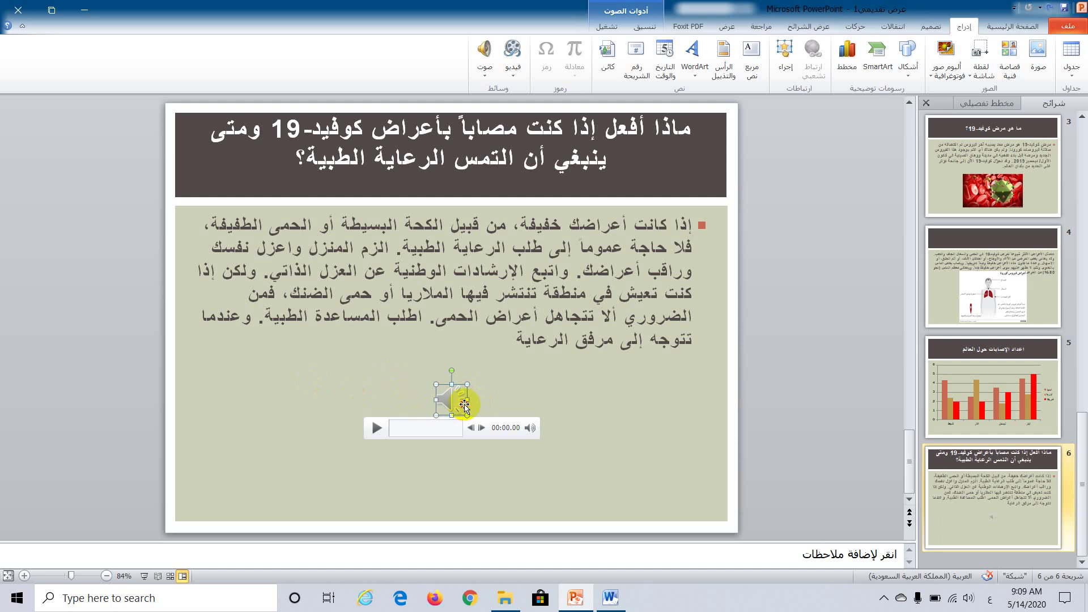
- Set the slide 6 narration to start Play Across Slides, then return to slide 3
{"action": "double_click", "coordinate": [458, 404]}
{"action": "left_click", "coordinate": [606, 26]}
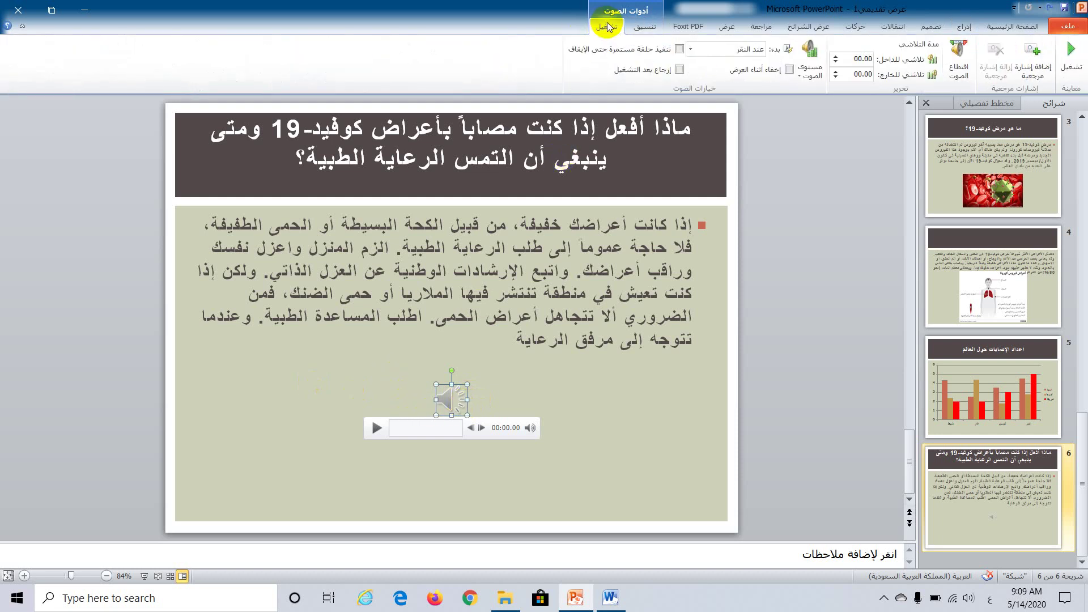
{"action": "left_click", "coordinate": [691, 50]}
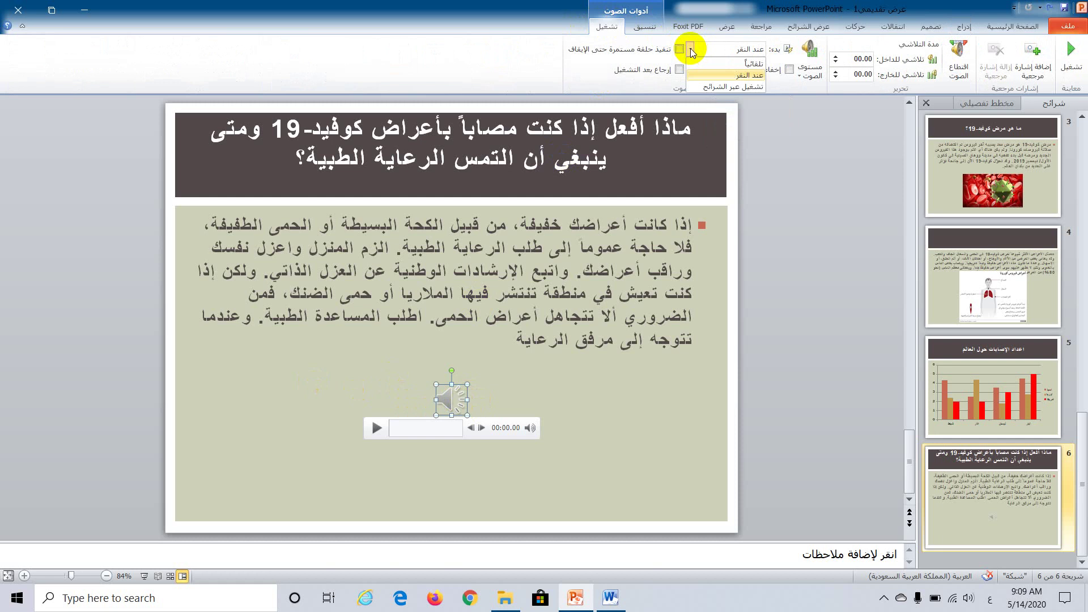
{"action": "left_click", "coordinate": [718, 88]}
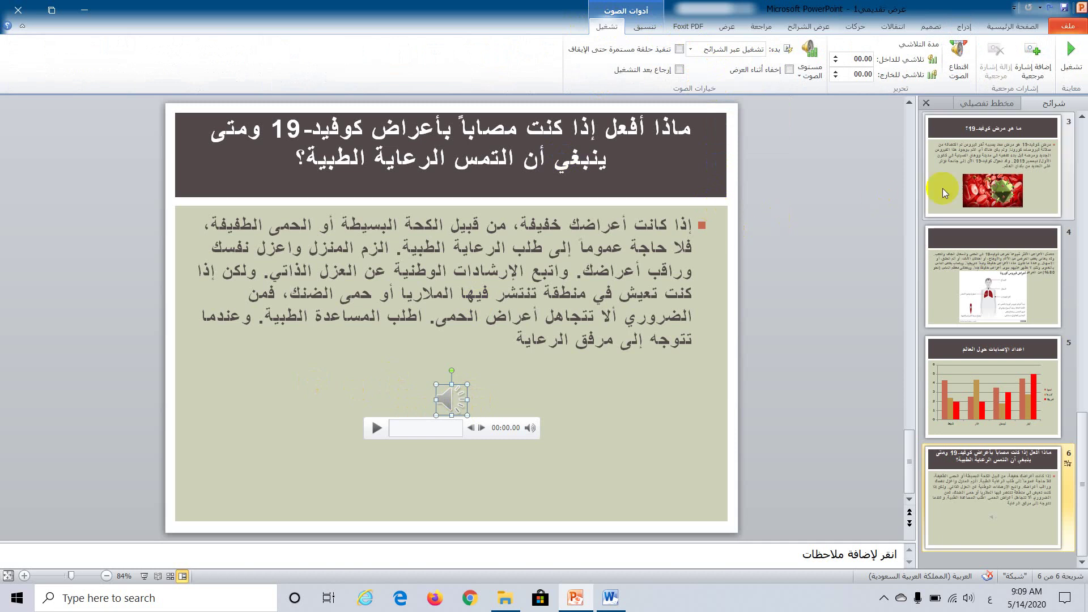
{"action": "left_click", "coordinate": [968, 179]}
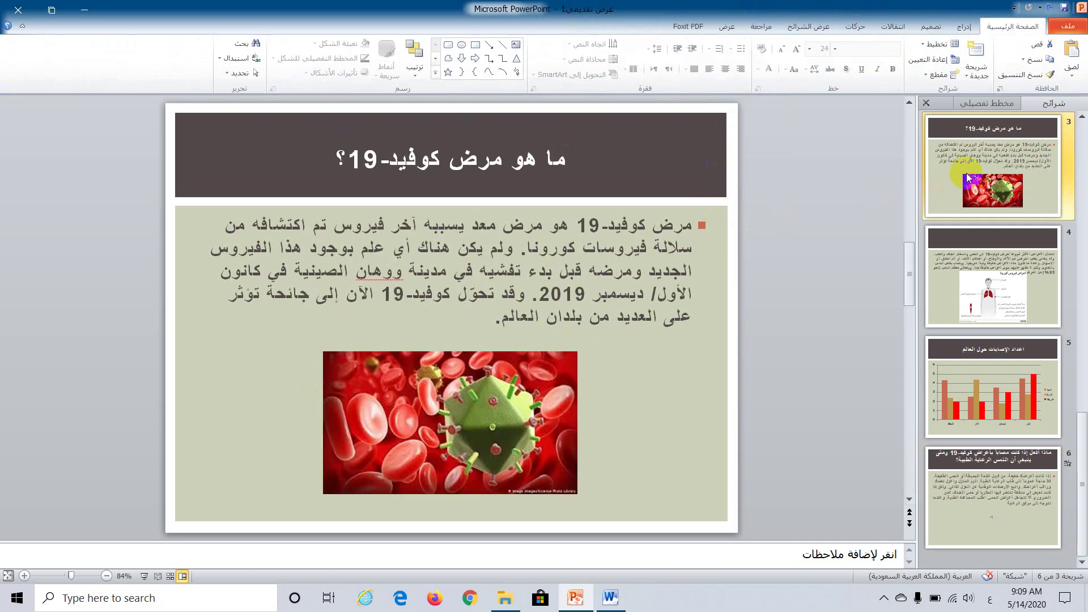
- Start the slide show from the first slide
{"action": "scroll", "coordinate": [1028, 187], "scroll_direction": "up", "scroll_amount": 3}
{"action": "scroll", "coordinate": [1028, 187], "scroll_direction": "up", "scroll_amount": 2}
{"action": "left_click", "coordinate": [1028, 187]}
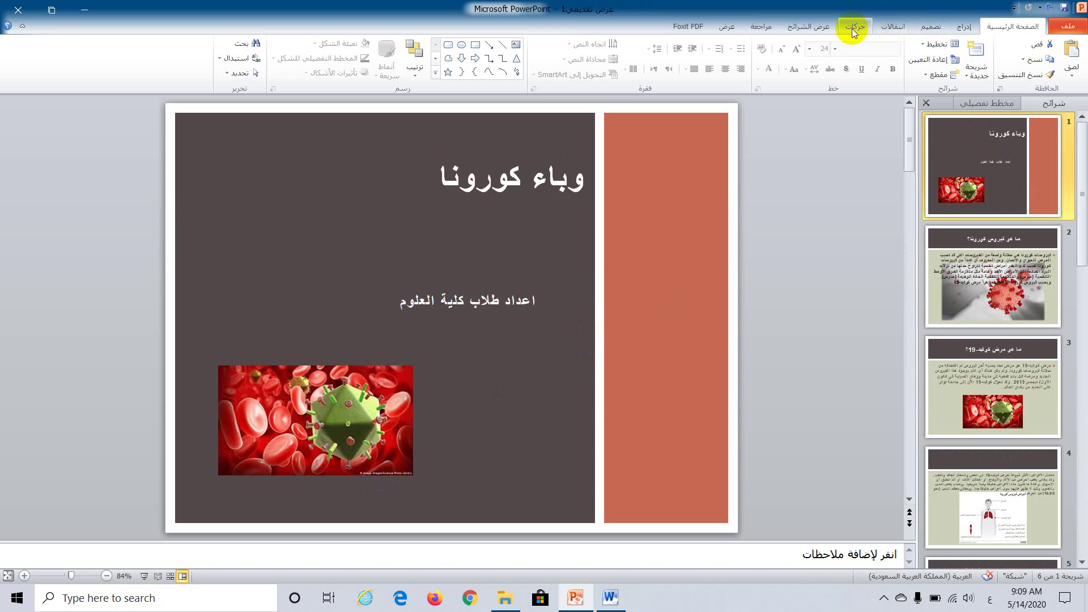
{"action": "left_click", "coordinate": [810, 27]}
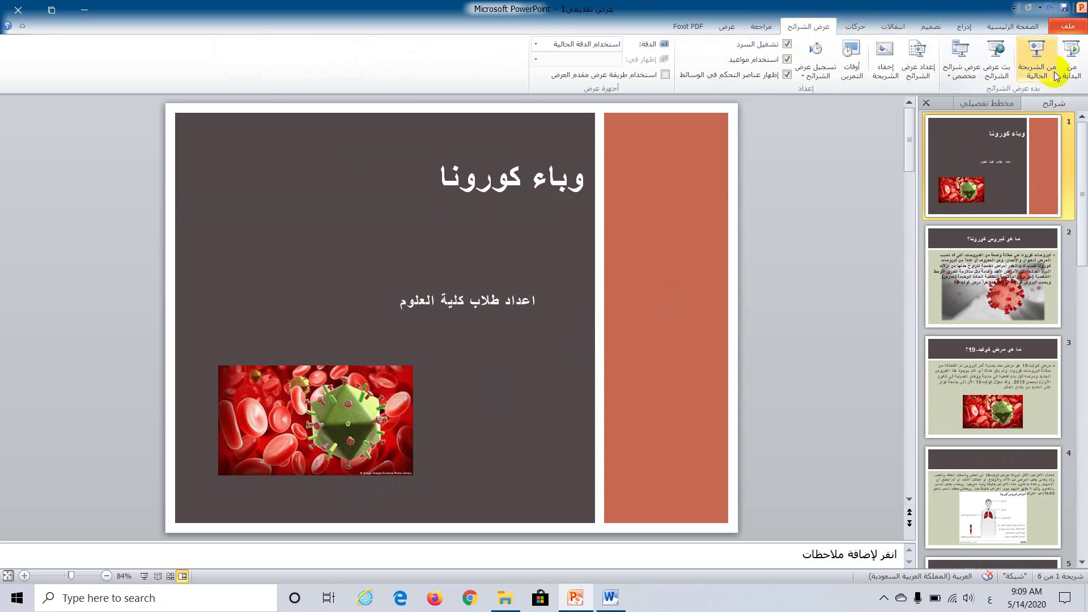
{"action": "left_click", "coordinate": [1075, 54]}
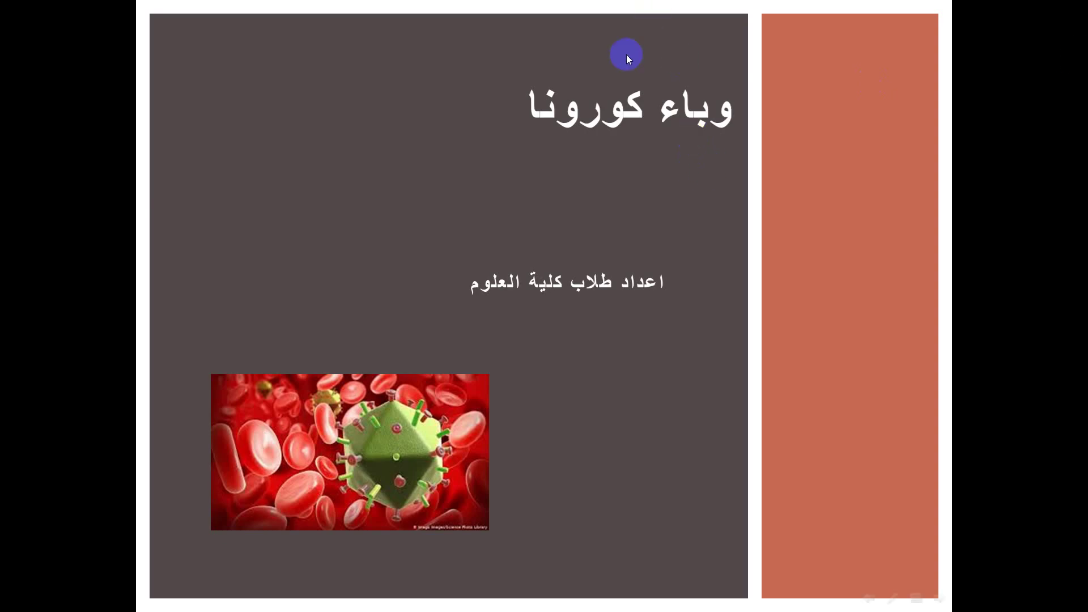
- Advance through the symptoms and infections chart slides to the medical care slide, then end the show
{"action": "left_click", "coordinate": [648, 132]}
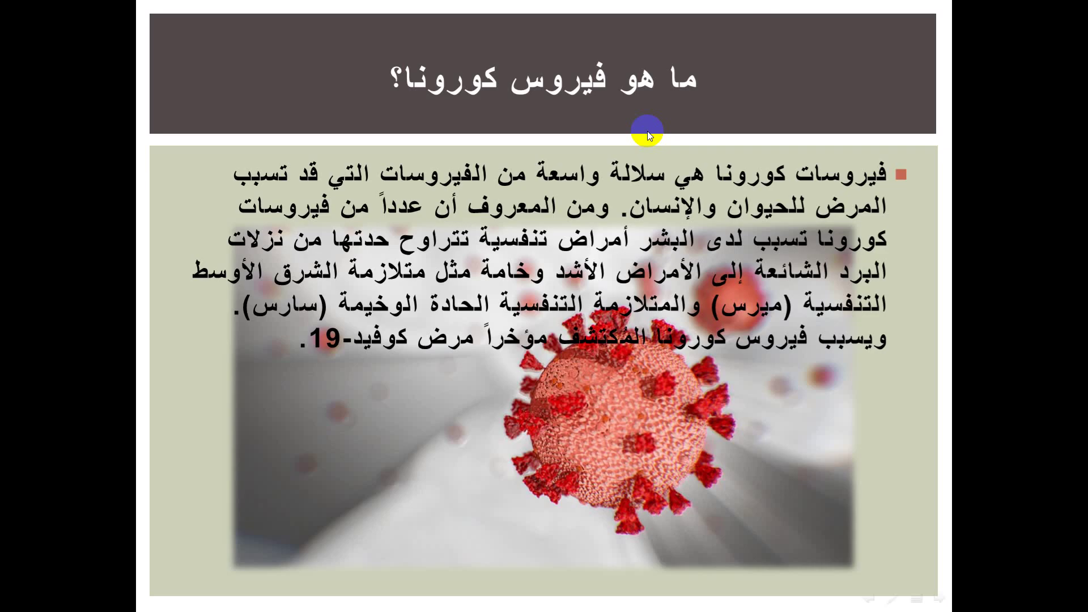
{"action": "left_click", "coordinate": [626, 166]}
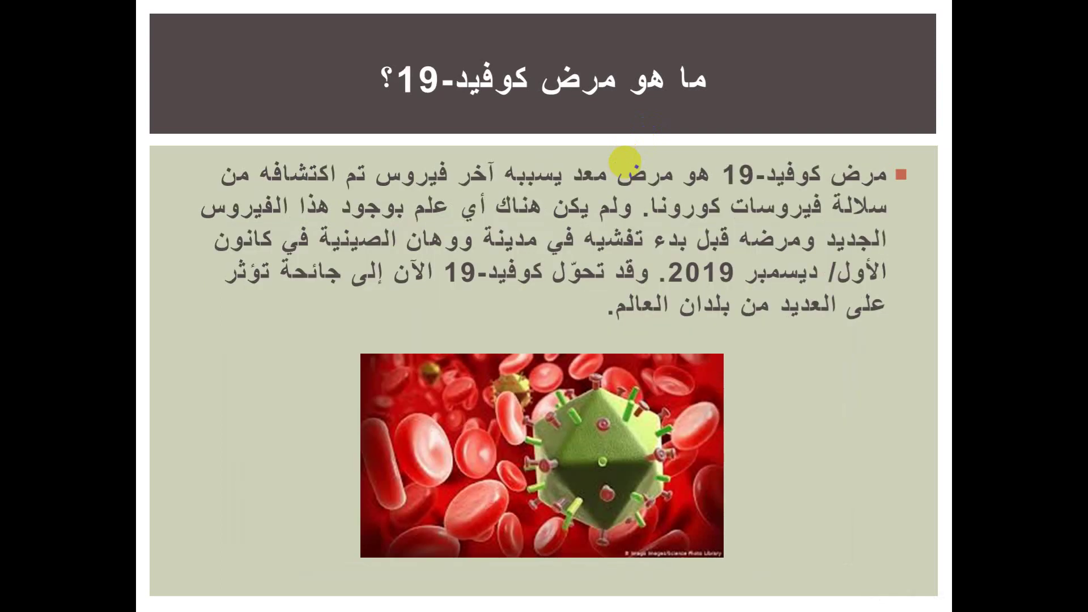
{"action": "left_click", "coordinate": [625, 162]}
{"action": "left_click", "coordinate": [625, 161]}
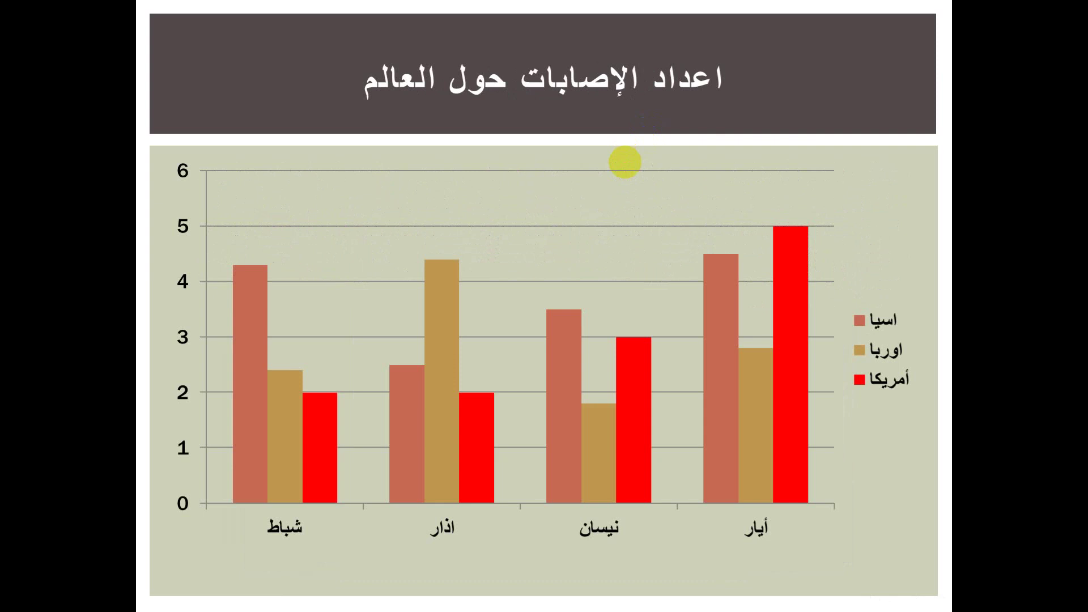
{"action": "left_click", "coordinate": [626, 163]}
{"action": "left_click", "coordinate": [675, 119]}
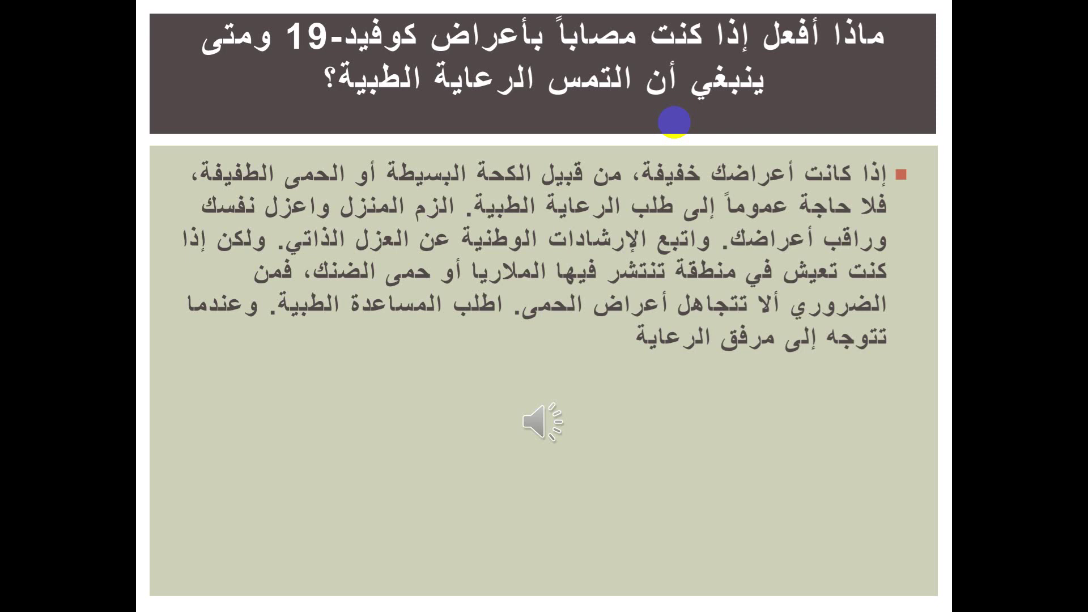
{"action": "key", "text": "Escape"}
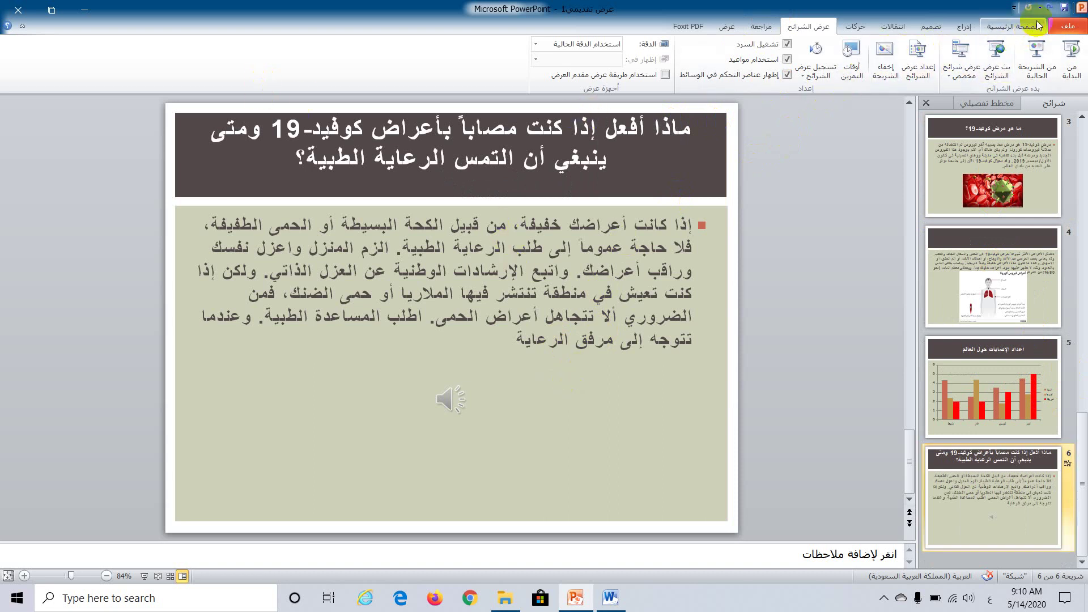
- Save the presentation with F12 to the Desktop as 'وباء كورونا', then close PowerPoint
{"action": "left_click", "coordinate": [1063, 29]}
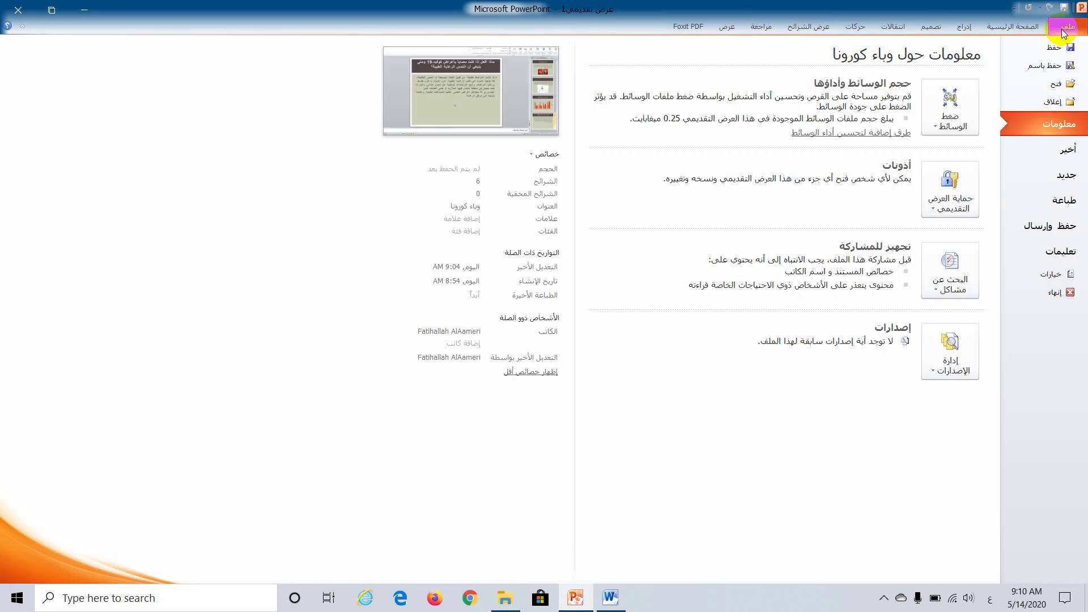
{"action": "key", "text": "Escape"}
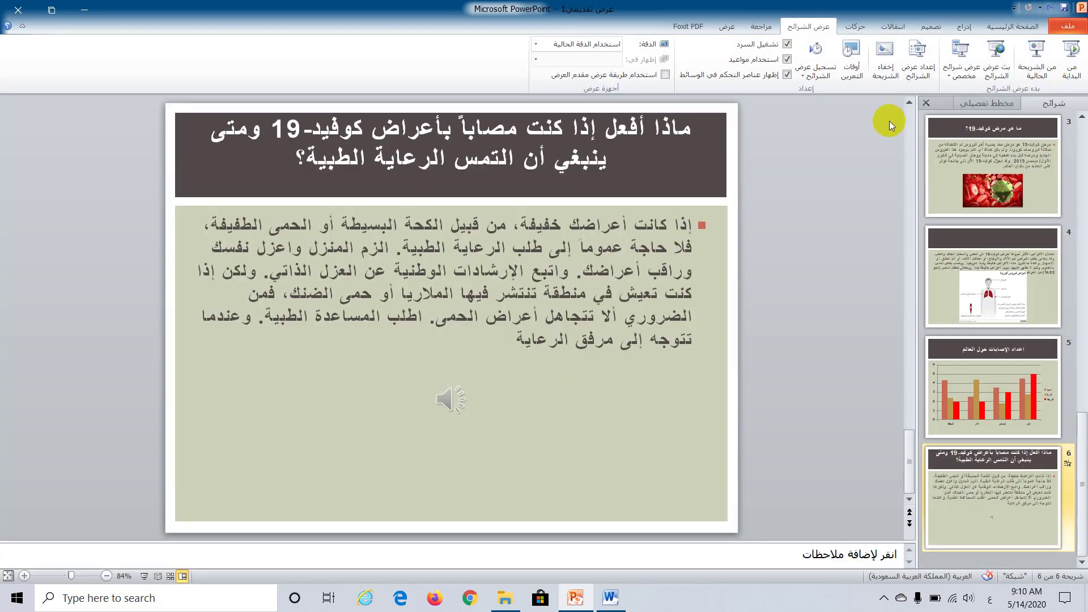
{"action": "key", "text": "F12"}
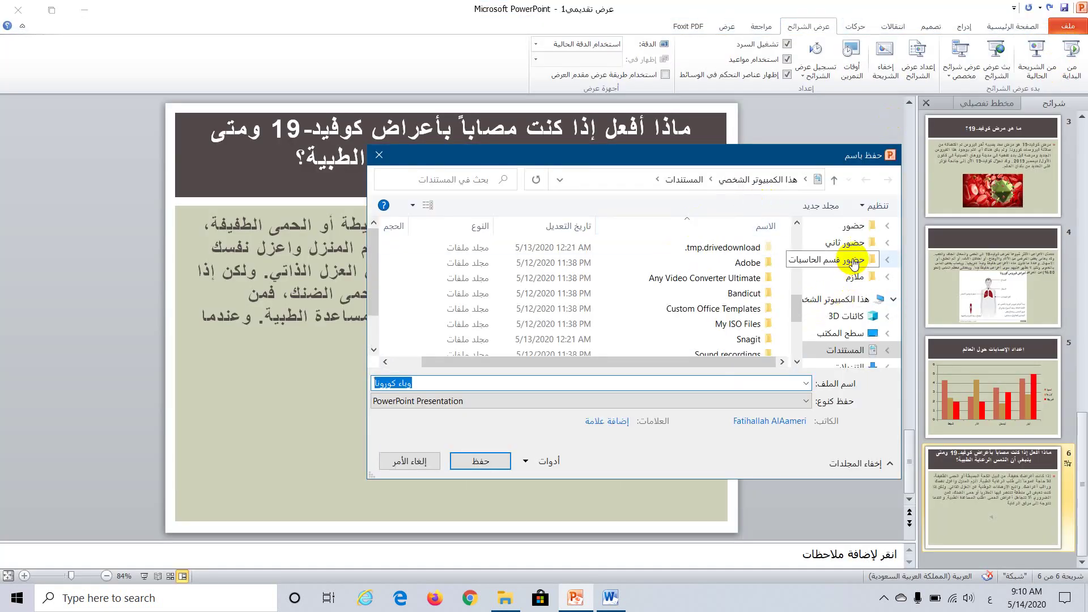
{"action": "scroll", "coordinate": [850, 261], "scroll_direction": "up", "scroll_amount": 3}
{"action": "scroll", "coordinate": [844, 258], "scroll_direction": "up", "scroll_amount": 3}
{"action": "scroll", "coordinate": [842, 256], "scroll_direction": "up", "scroll_amount": 3}
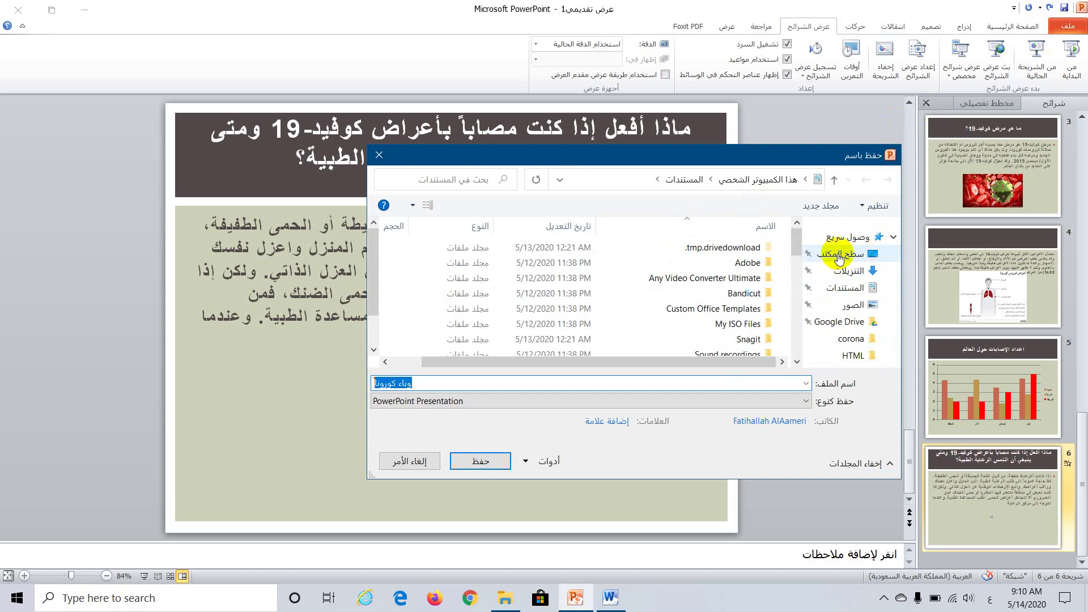
{"action": "left_click", "coordinate": [838, 256]}
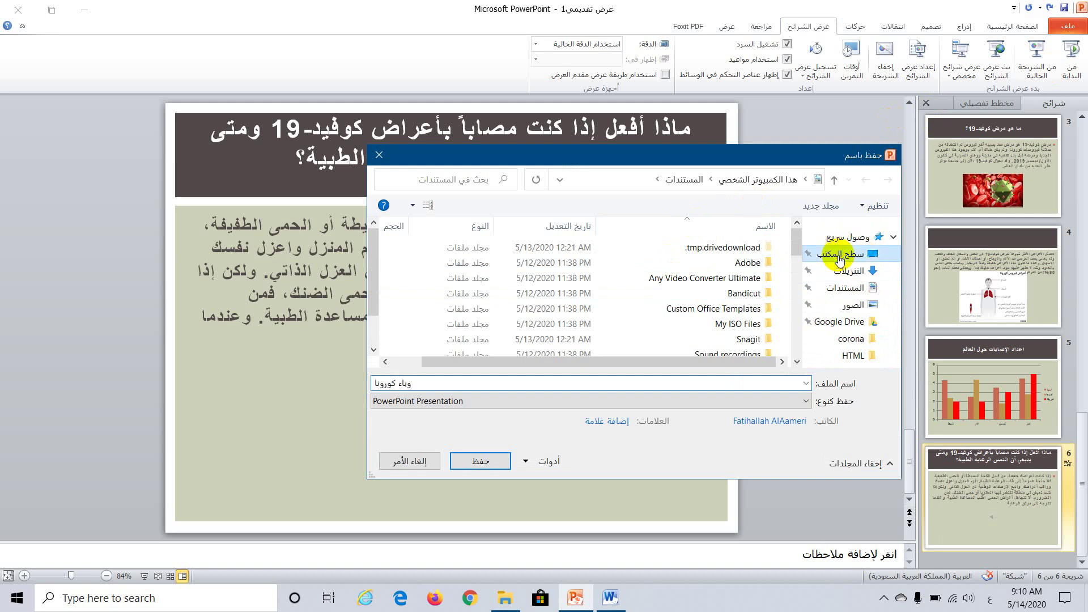
{"action": "left_click", "coordinate": [481, 462]}
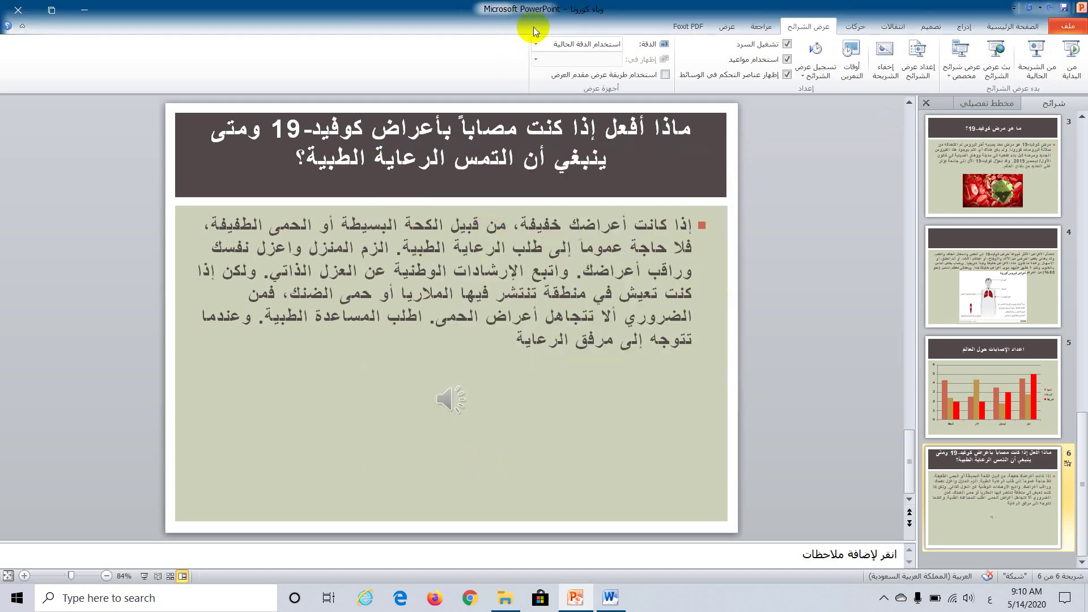
{"action": "left_click", "coordinate": [16, 10]}
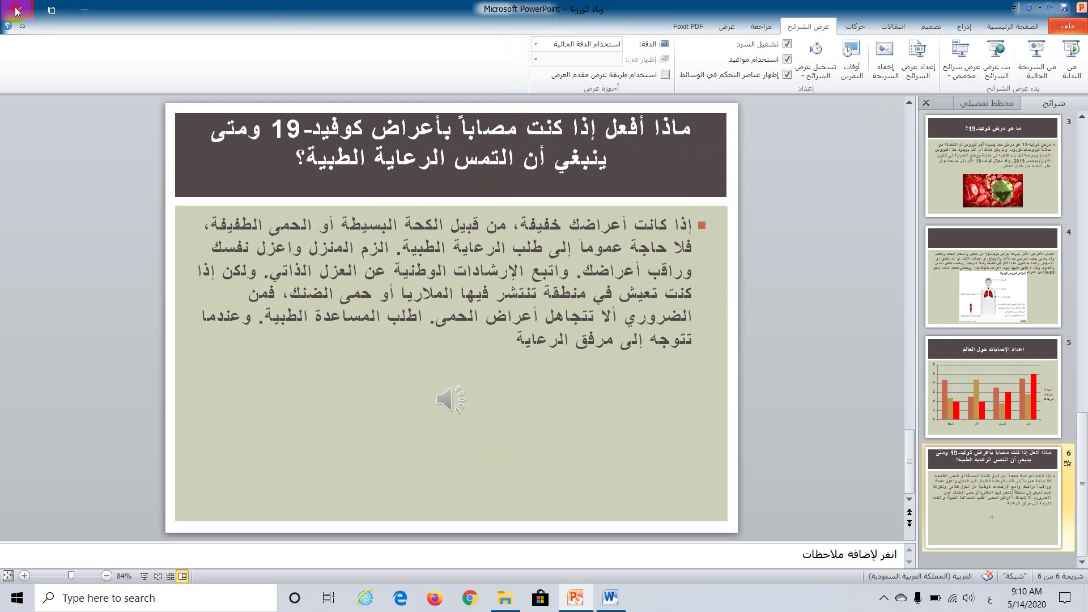